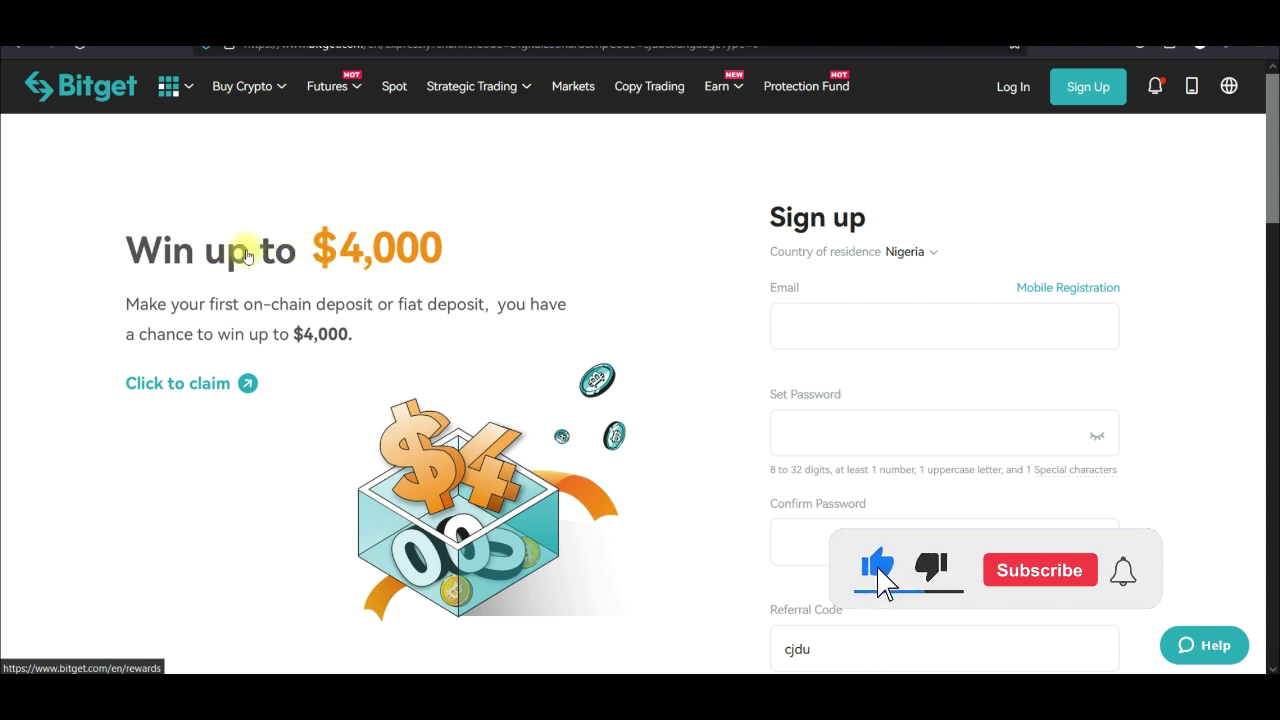
Examine the new-user rewards on the sign-up page, covering KYC, futures, first deposit, spot and copy trading
{"action": "scroll", "coordinate": [311, 357], "scroll_direction": "down", "scroll_amount": 5}
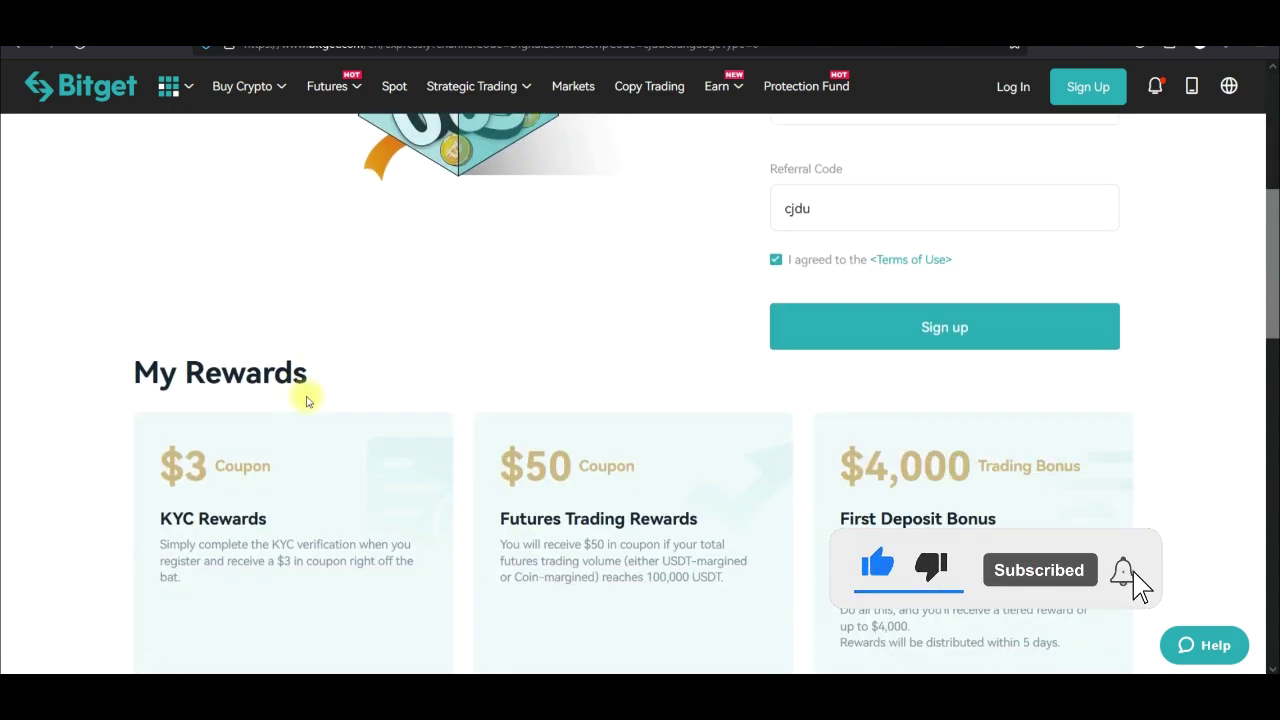
{"action": "scroll", "coordinate": [321, 399], "scroll_direction": "down", "scroll_amount": 2}
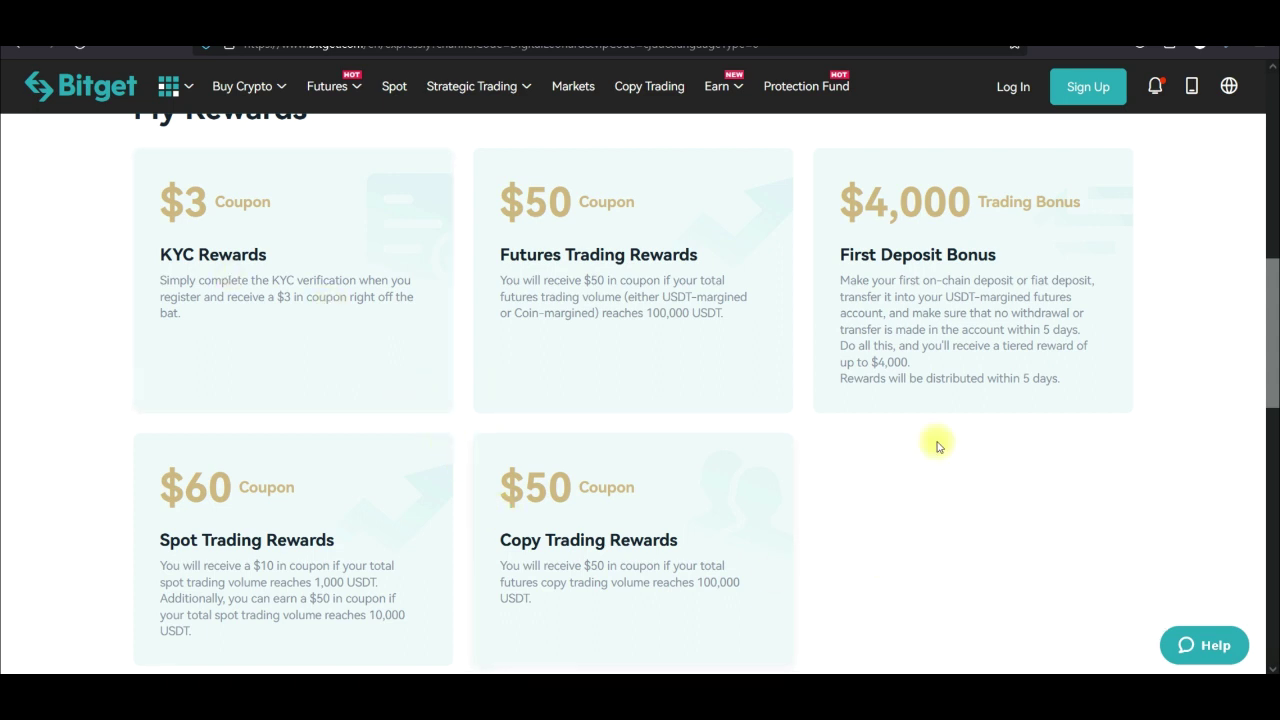
{"action": "left_click_drag", "start_coordinate": [874, 204], "coordinate": [923, 374]}
{"action": "left_click", "coordinate": [518, 522]}
{"action": "left_click_drag", "start_coordinate": [509, 481], "coordinate": [590, 598]}
{"action": "left_click", "coordinate": [523, 597]}
{"action": "double_click", "coordinate": [213, 496]}
{"action": "left_click", "coordinate": [266, 600]}
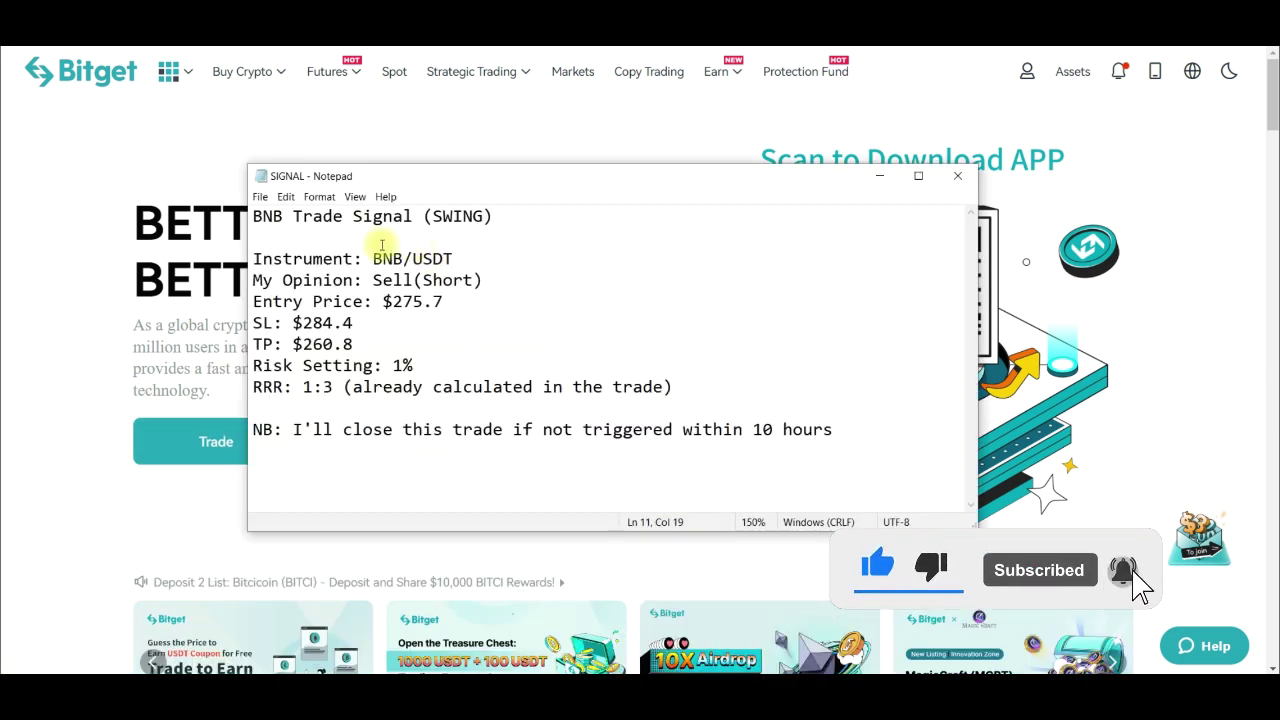
Switch to Notepad, read through the BNB/USDT swing trade signal, and return to the Bitget home page
{"action": "left_click_drag", "start_coordinate": [366, 177], "coordinate": [344, 136]}
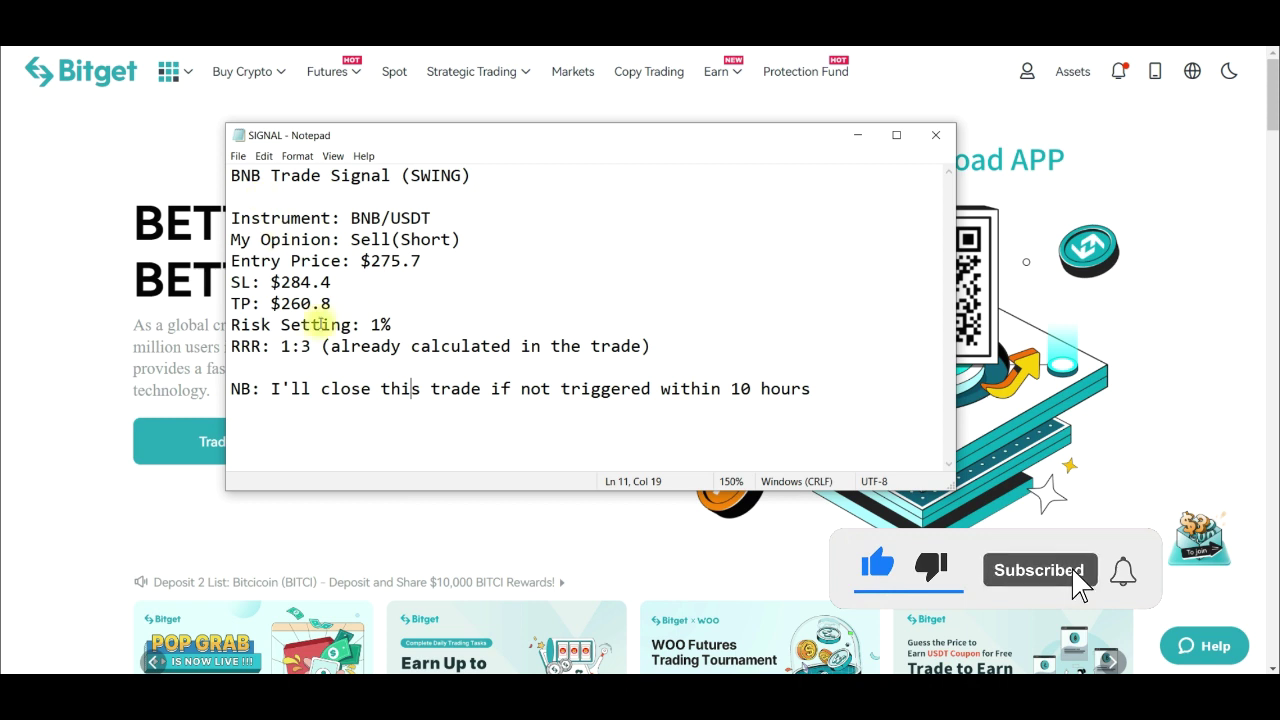
{"action": "left_click_drag", "start_coordinate": [812, 390], "coordinate": [251, 177]}
{"action": "left_click", "coordinate": [268, 239]}
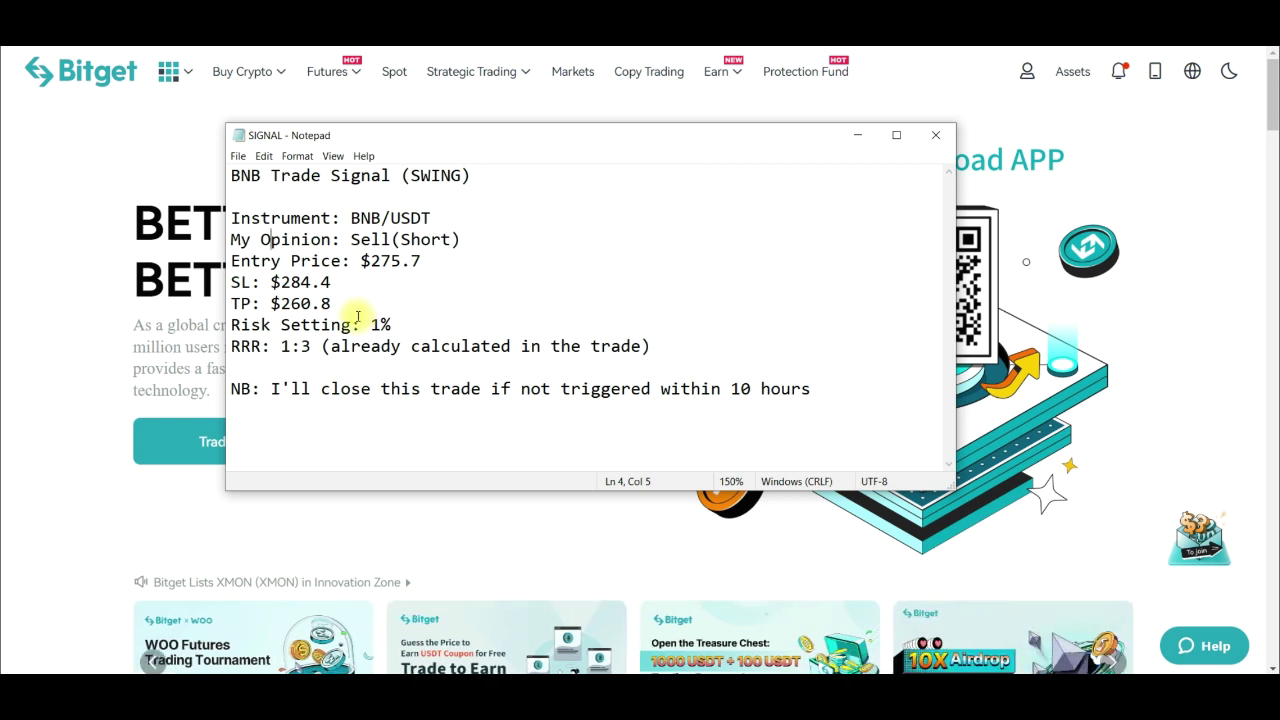
{"action": "left_click_drag", "start_coordinate": [331, 218], "coordinate": [386, 320]}
{"action": "left_click", "coordinate": [371, 368]}
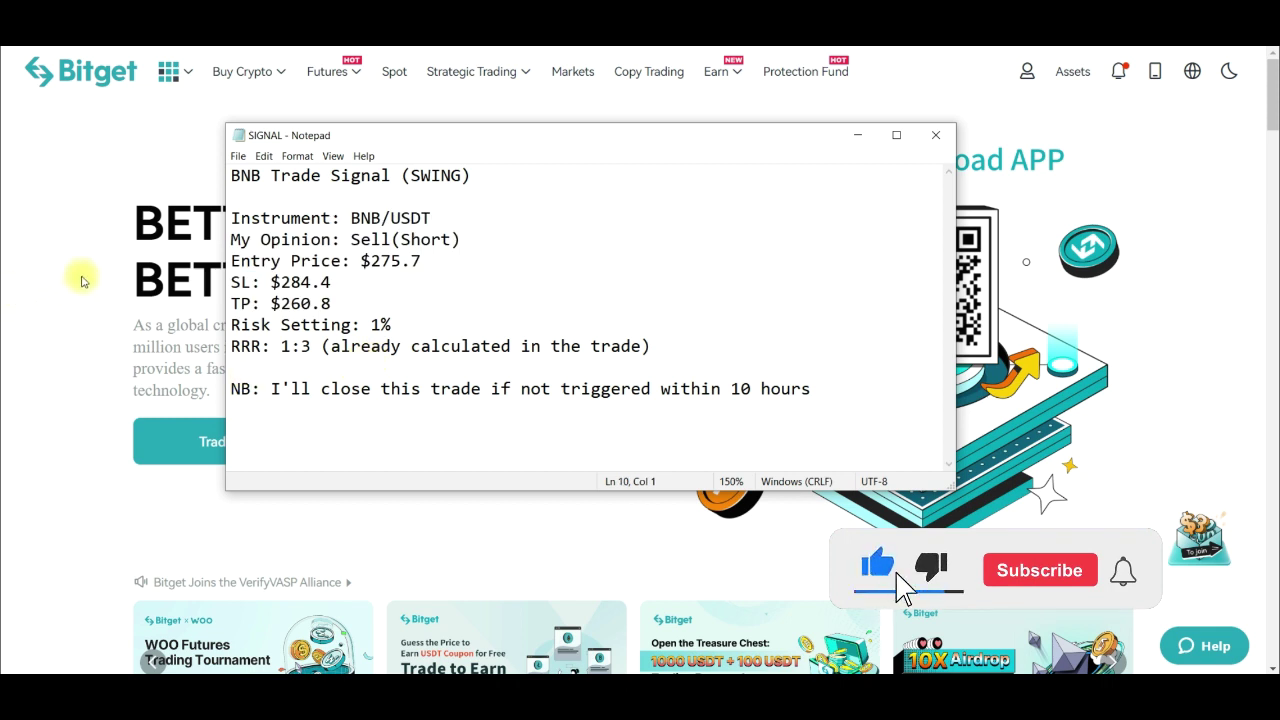
{"action": "left_click", "coordinate": [88, 283]}
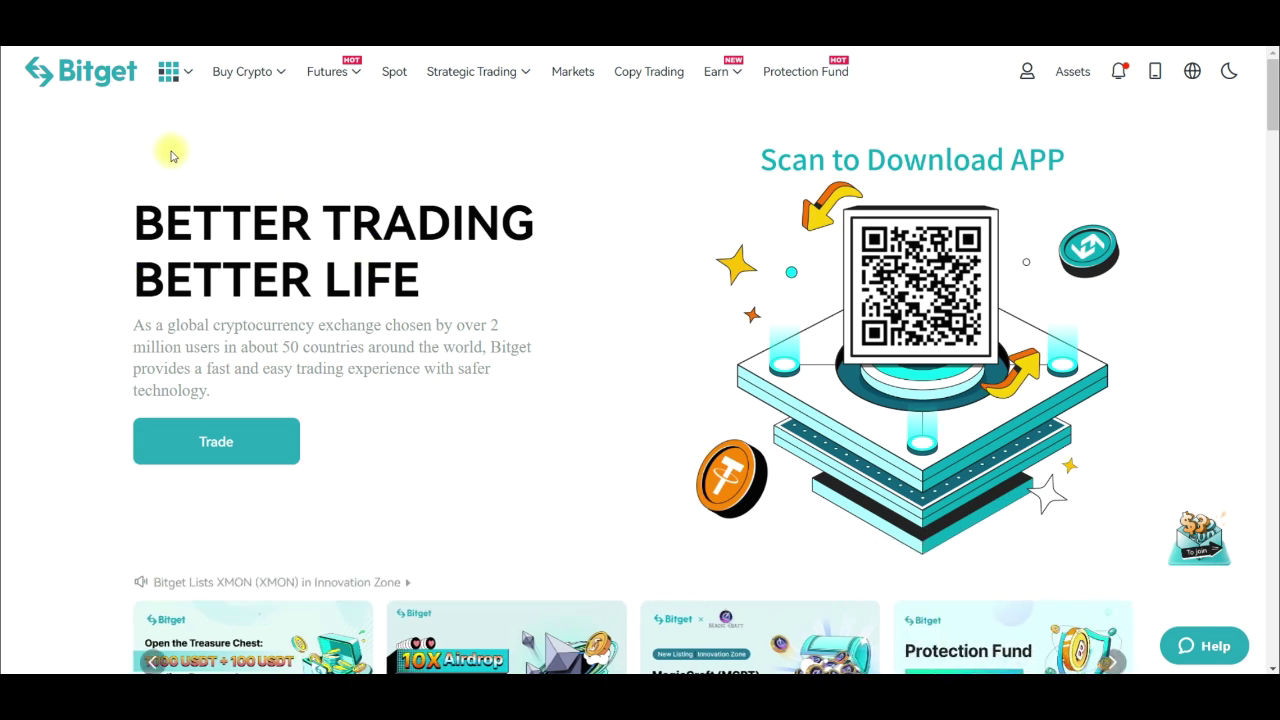
Open the USDT-M Futures trading page
{"action": "mouse_move", "coordinate": [211, 81]}
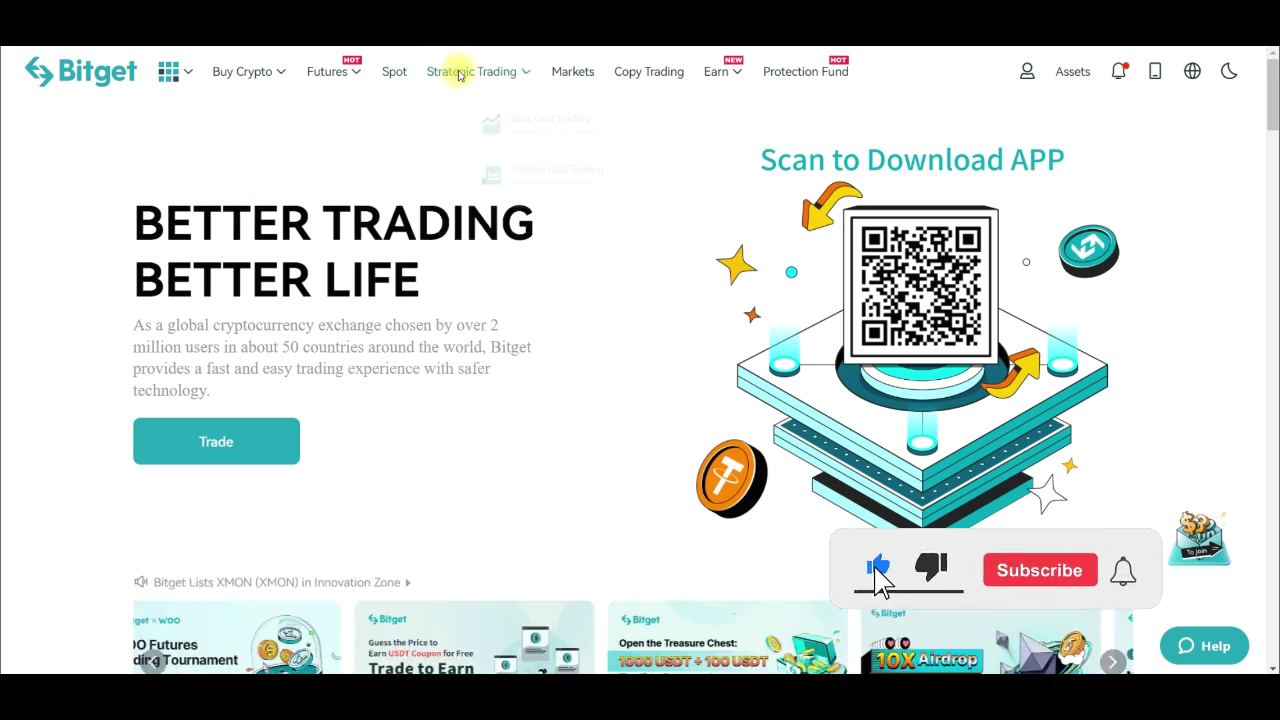
{"action": "mouse_move", "coordinate": [316, 82]}
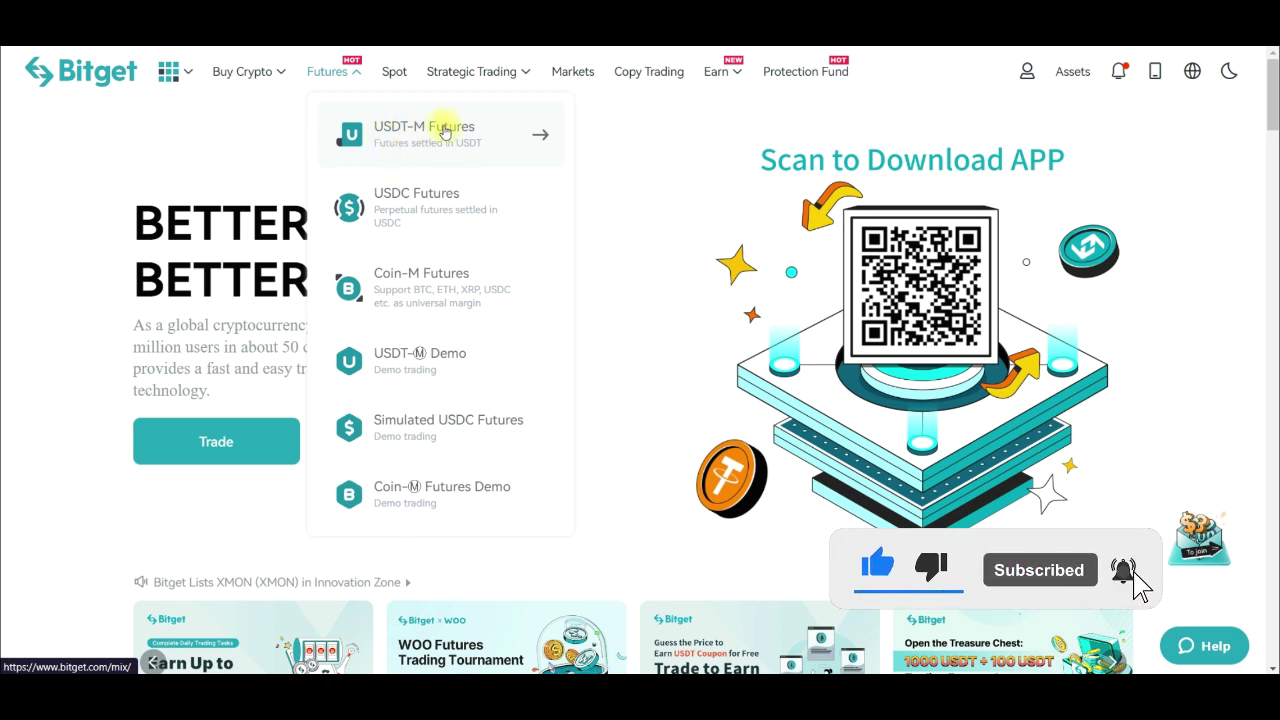
{"action": "left_click", "coordinate": [416, 141]}
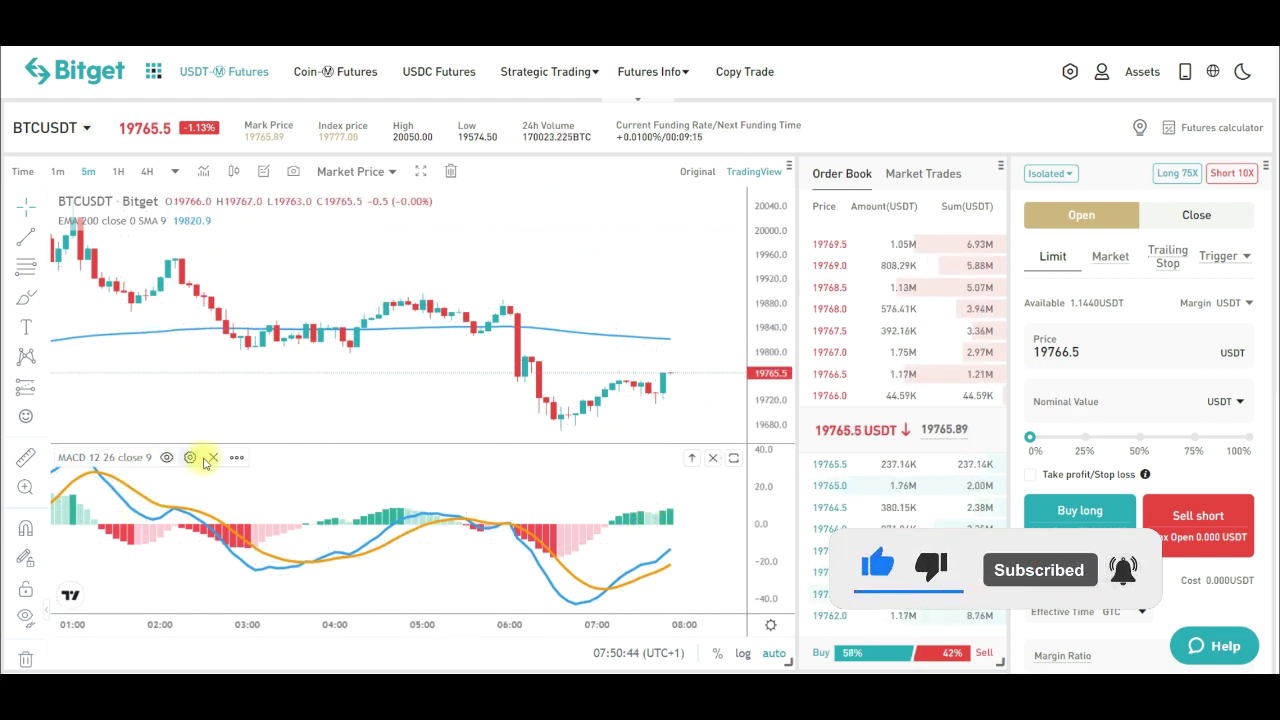
Remove the MACD and EMA 200 indicators from the BTCUSDT chart
{"action": "left_click", "coordinate": [212, 458]}
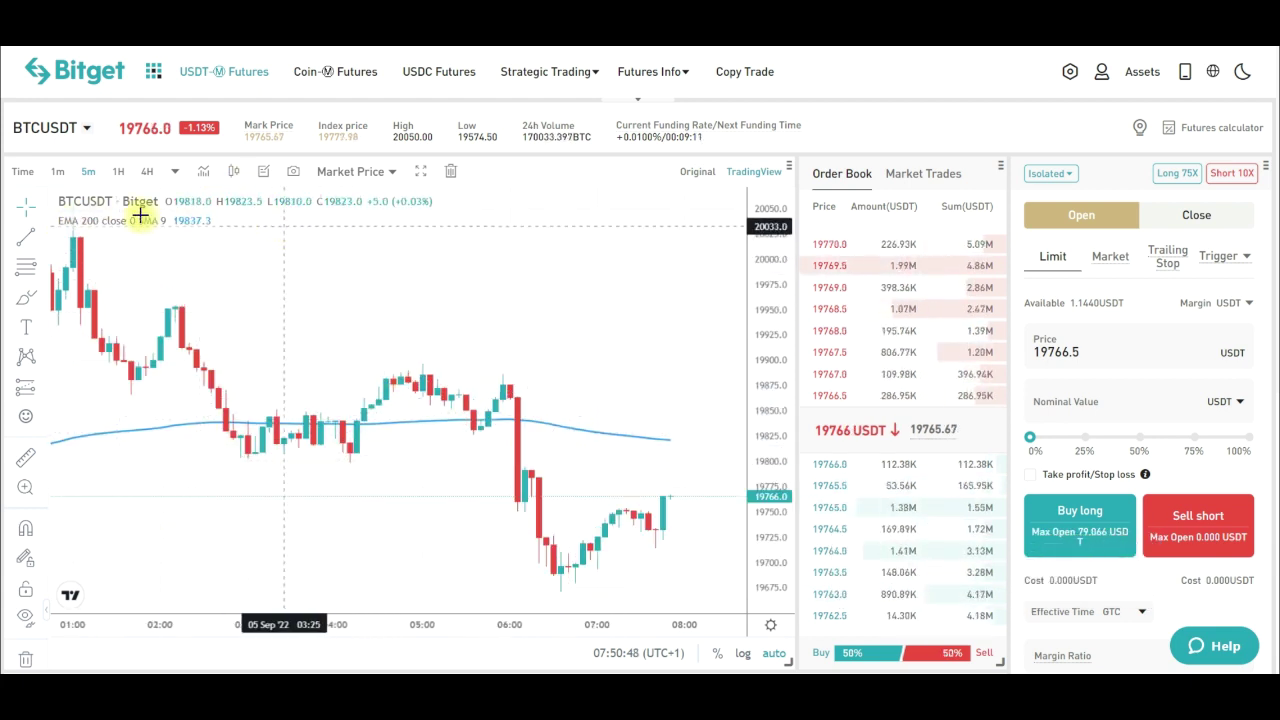
{"action": "left_click", "coordinate": [227, 222]}
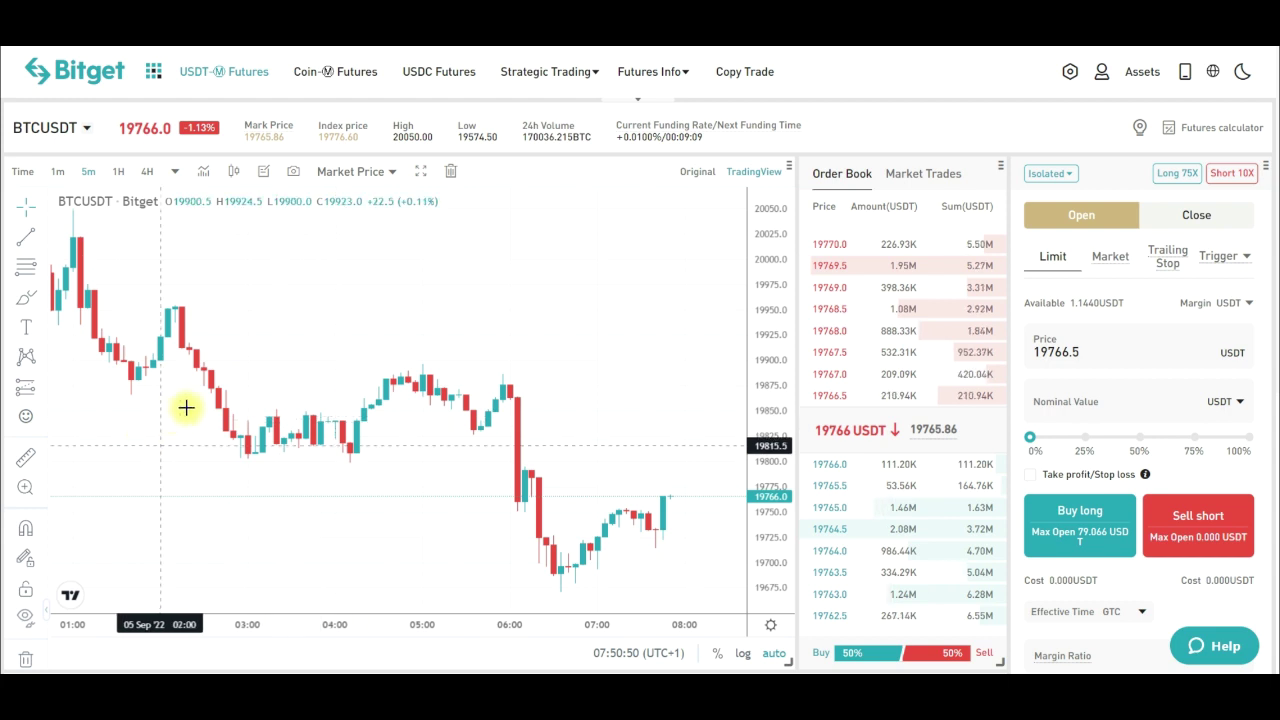
{"action": "scroll", "coordinate": [400, 390], "scroll_direction": "down", "scroll_amount": 1}
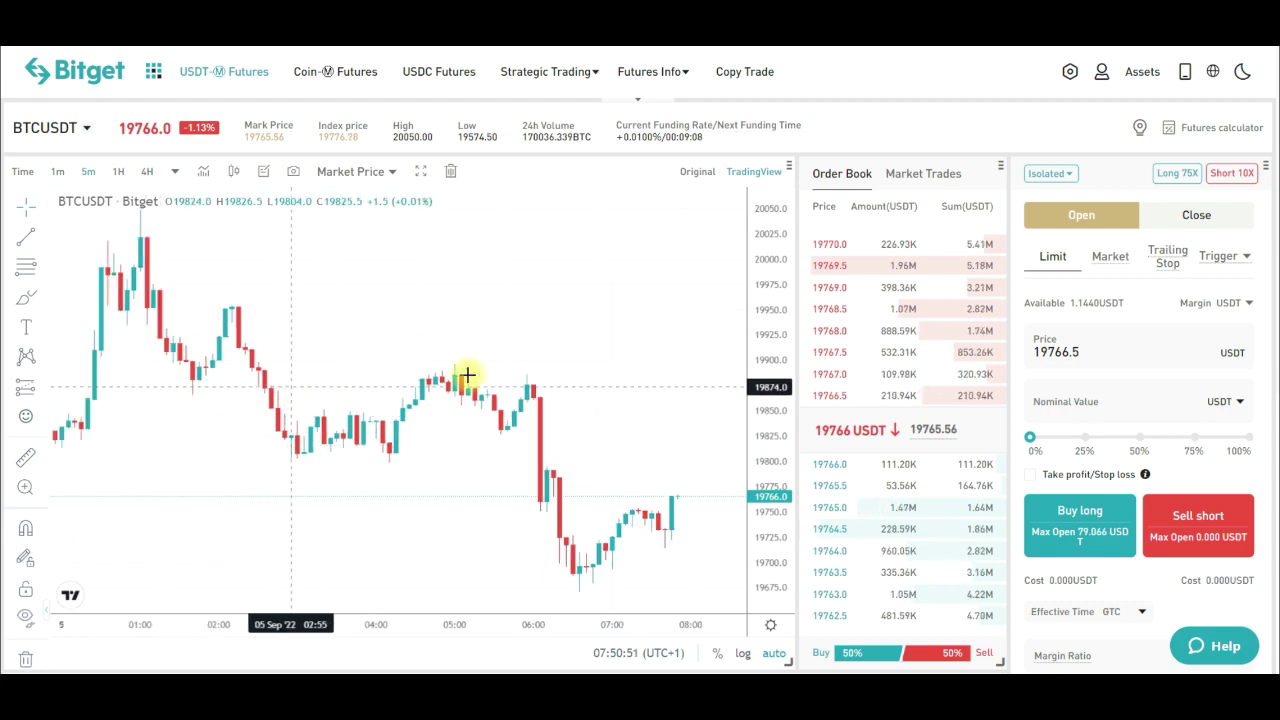
View the BTCUSDT chart in the Original style and return it to the TradingView style
{"action": "left_click", "coordinate": [697, 171]}
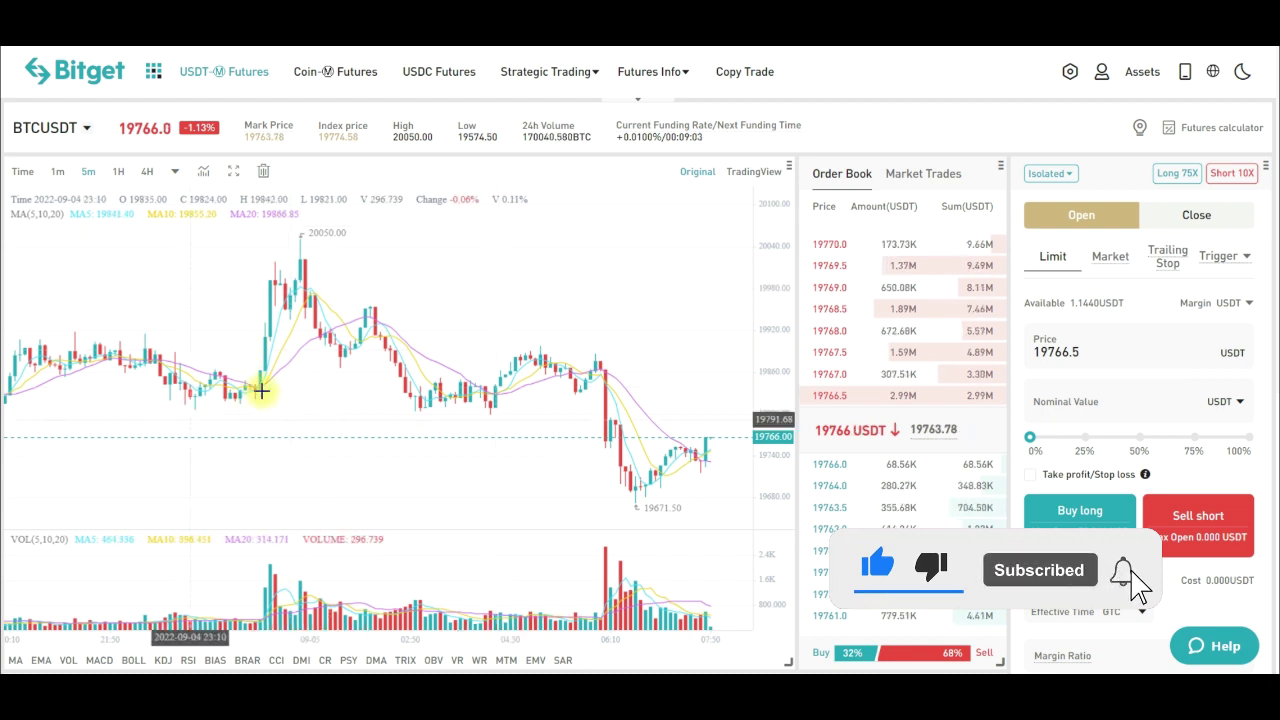
{"action": "left_click", "coordinate": [741, 175]}
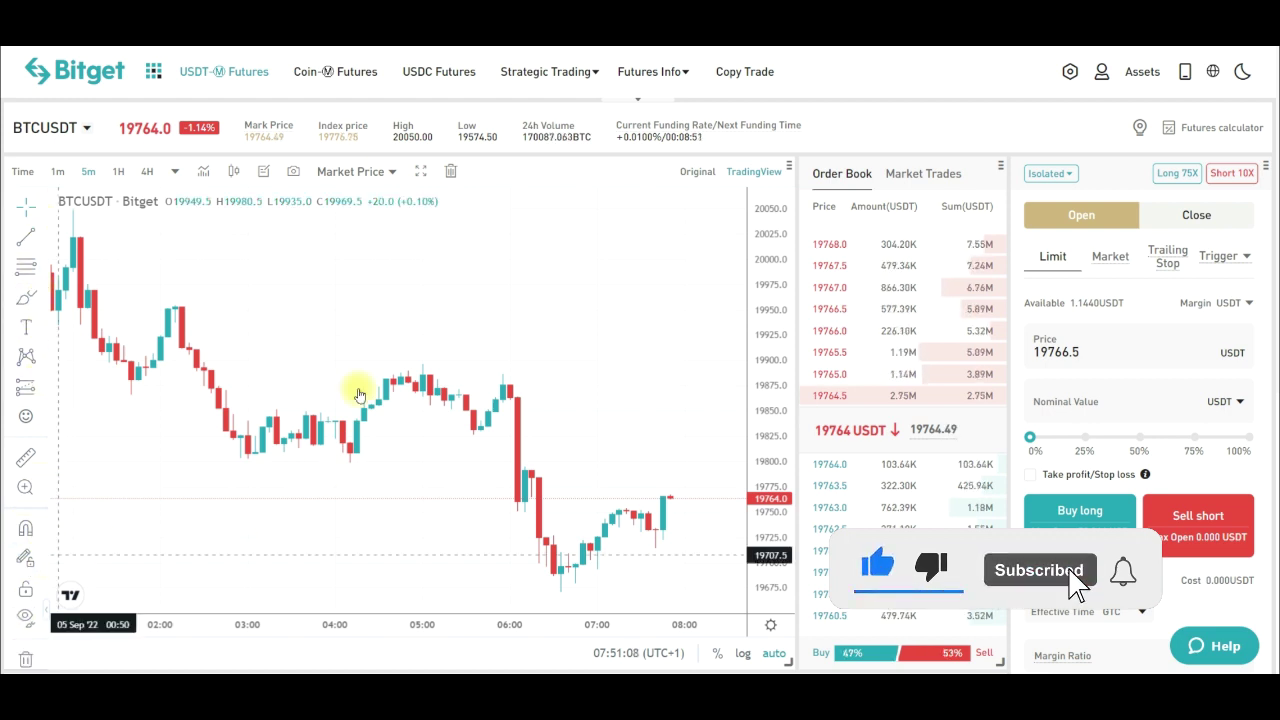
{"action": "scroll", "coordinate": [271, 414], "scroll_direction": "down", "scroll_amount": 3}
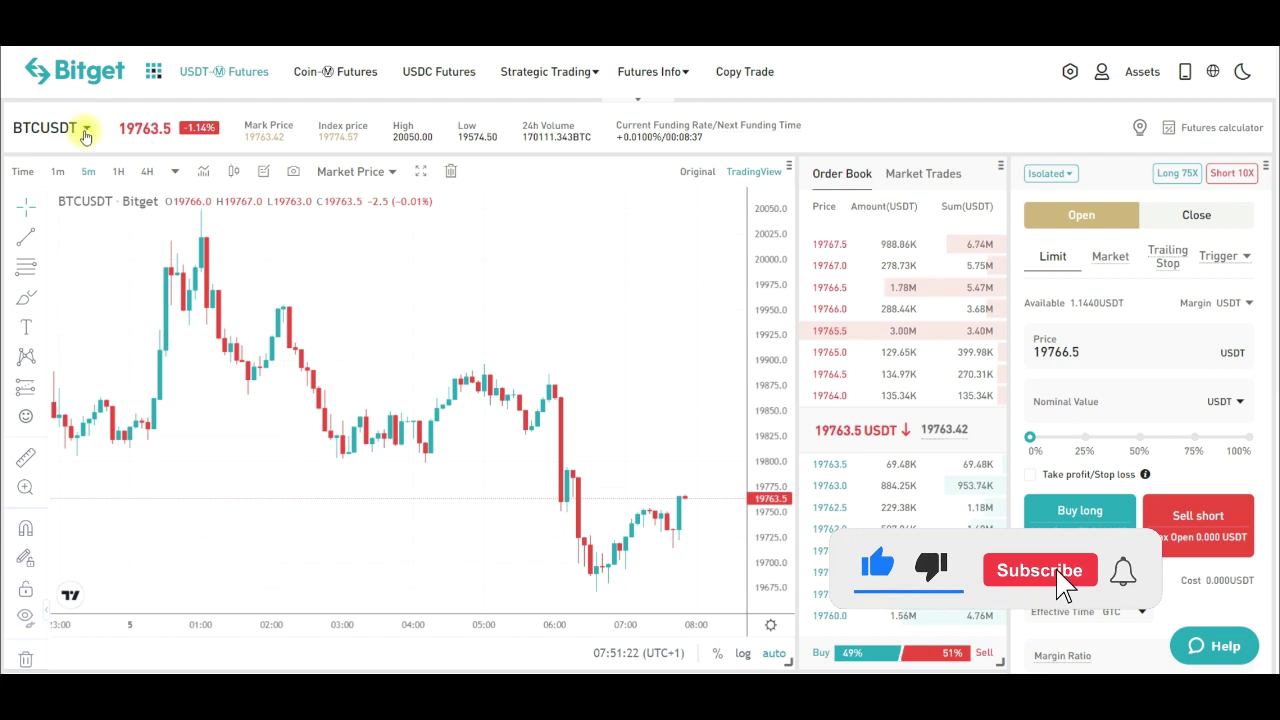
Search the futures pair list for "ada" and clear the search
{"action": "left_click", "coordinate": [86, 130]}
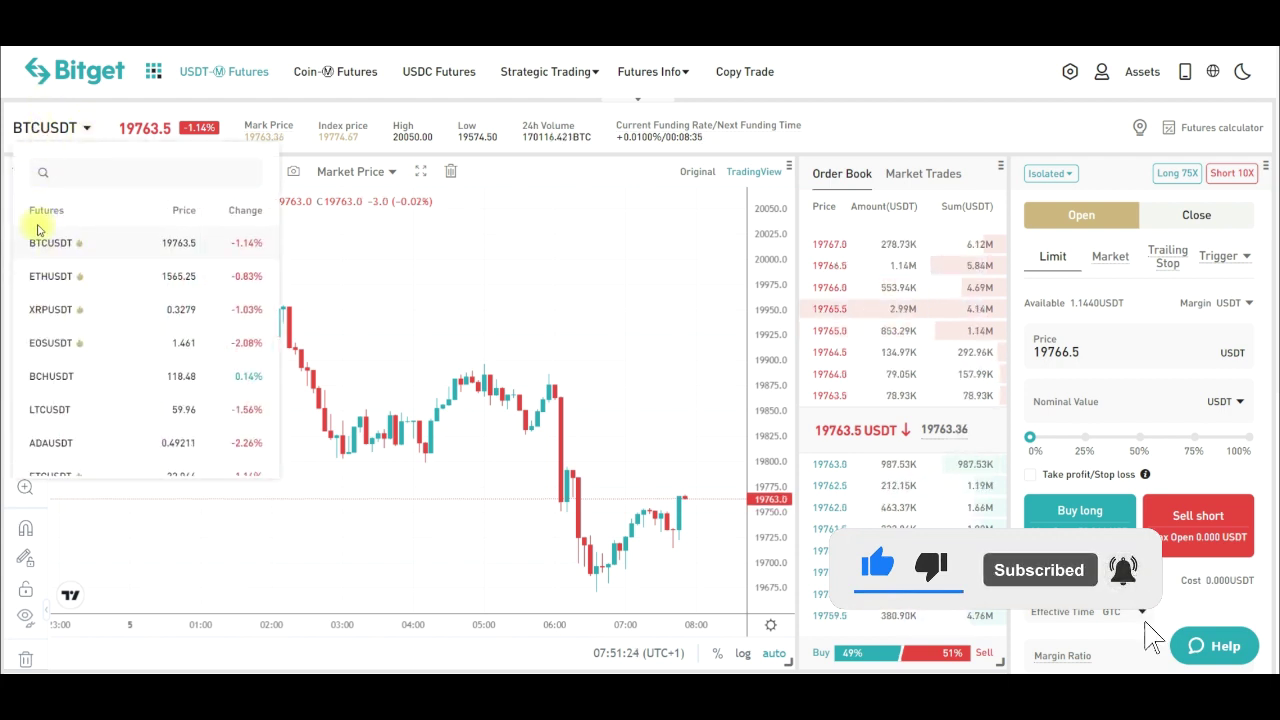
{"action": "left_click", "coordinate": [88, 128]}
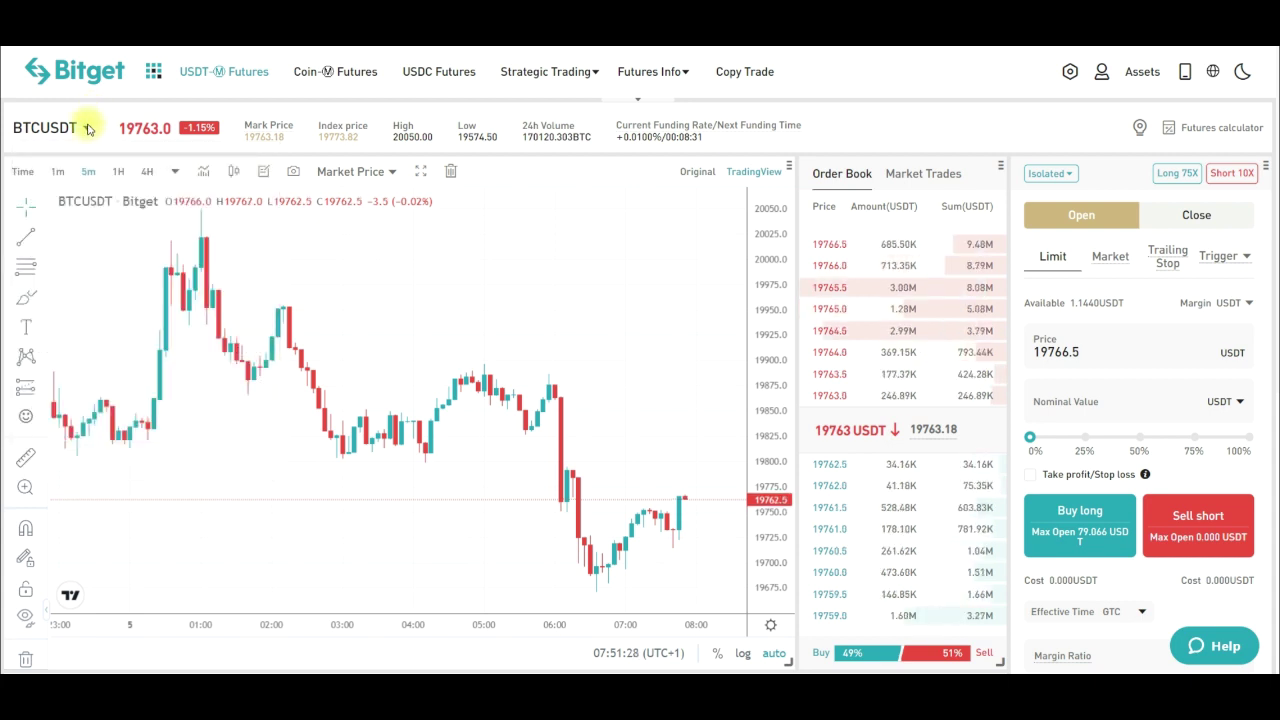
{"action": "left_click", "coordinate": [88, 129]}
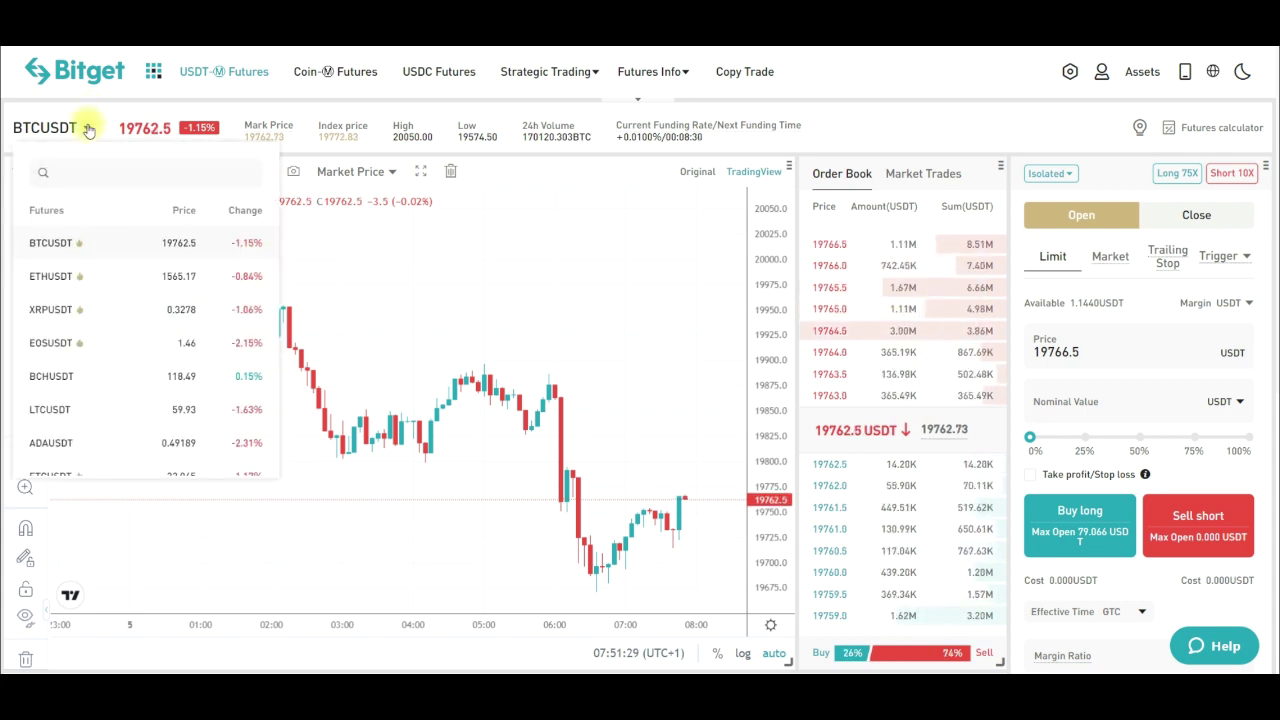
{"action": "left_click", "coordinate": [91, 178]}
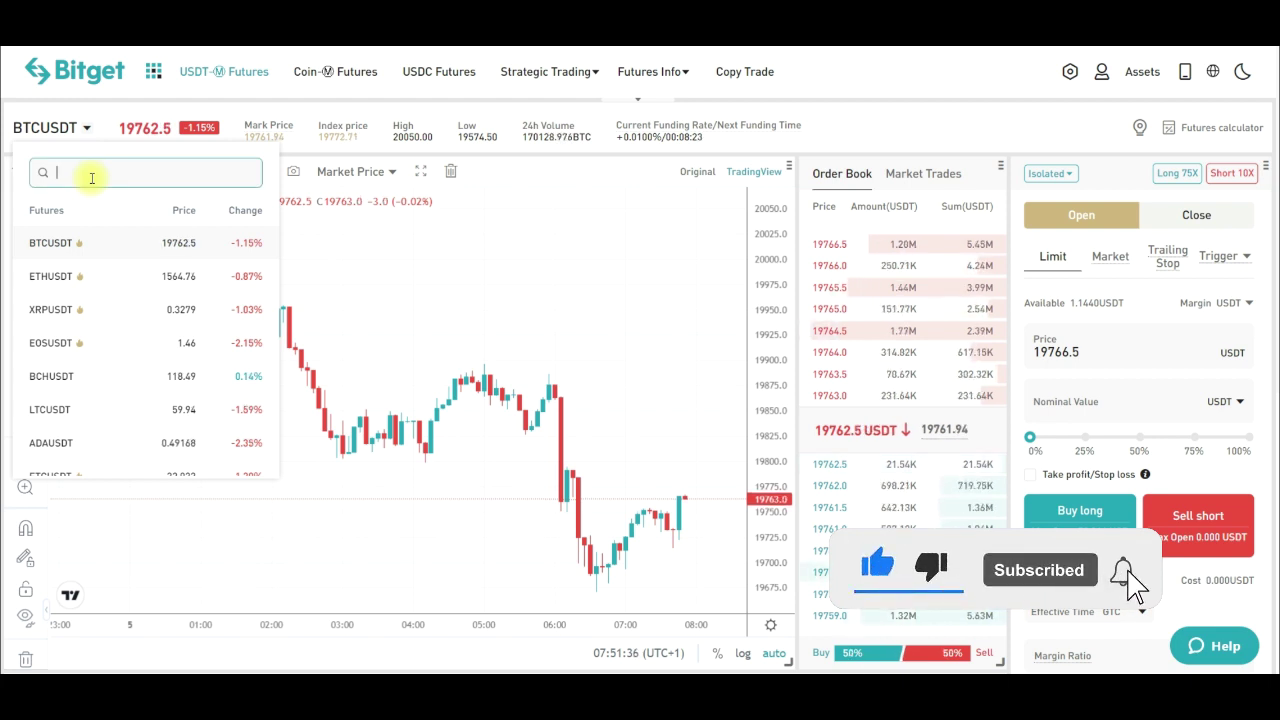
{"action": "type", "text": "ada"}
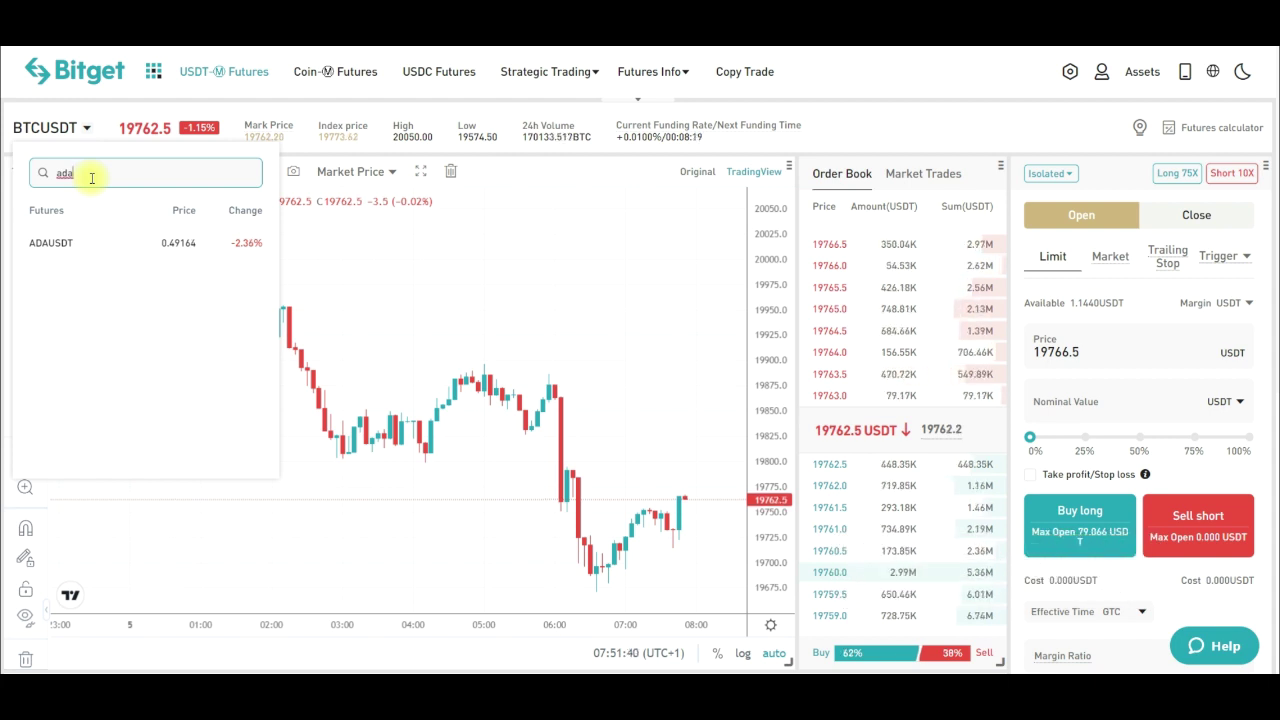
{"action": "key", "text": "BackSpace"}
{"action": "key", "text": "BackSpace"}
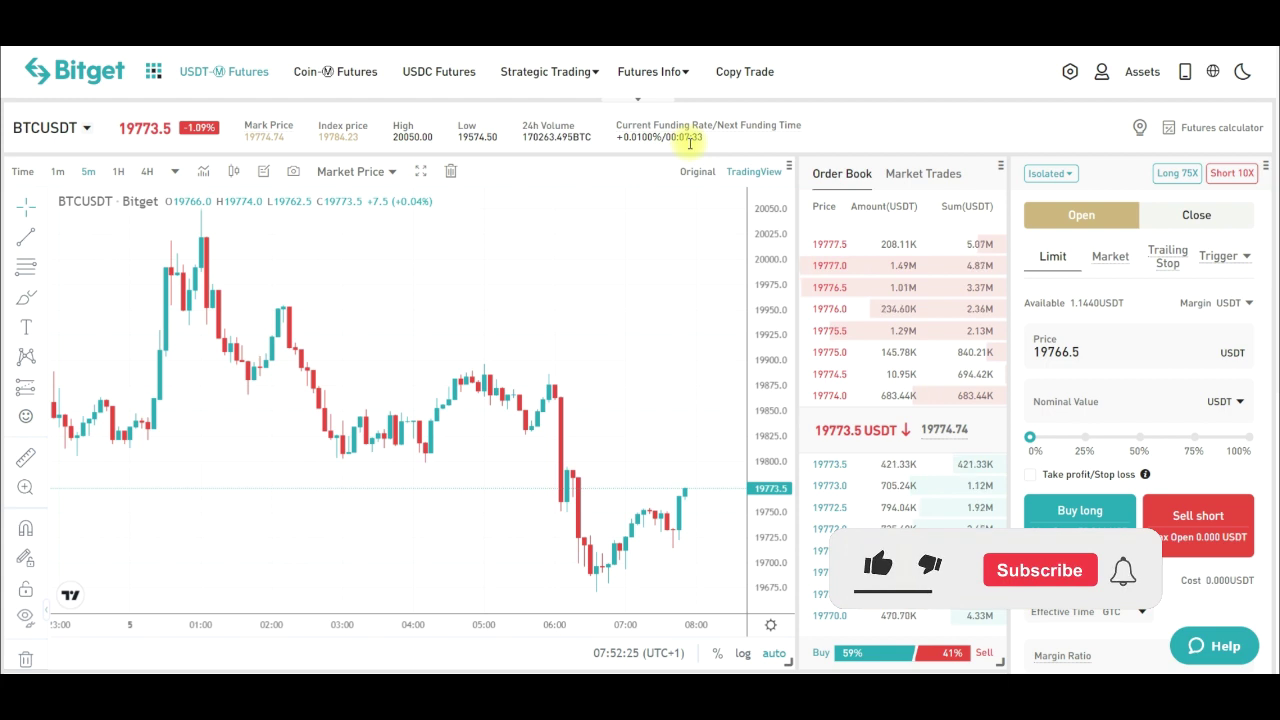
Examine the current funding rate and next funding time of the BTCUSDT contract
{"action": "left_click_drag", "start_coordinate": [706, 140], "coordinate": [688, 138]}
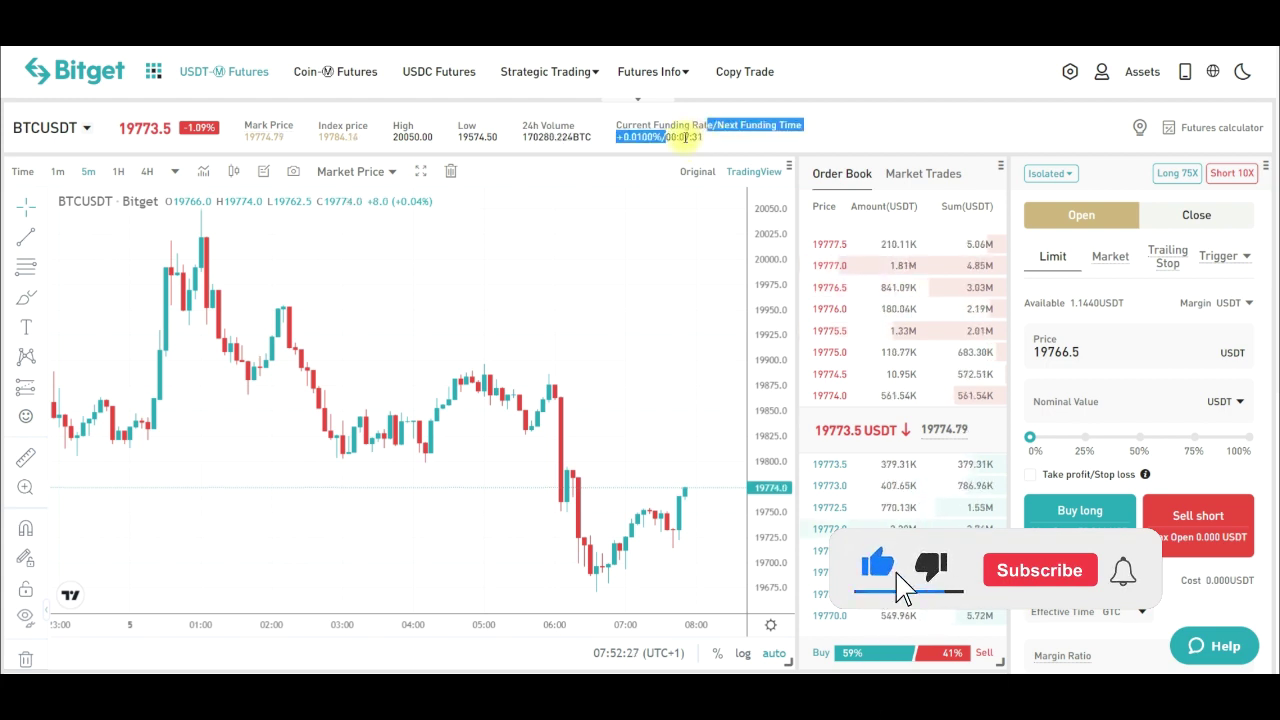
{"action": "left_click", "coordinate": [670, 138]}
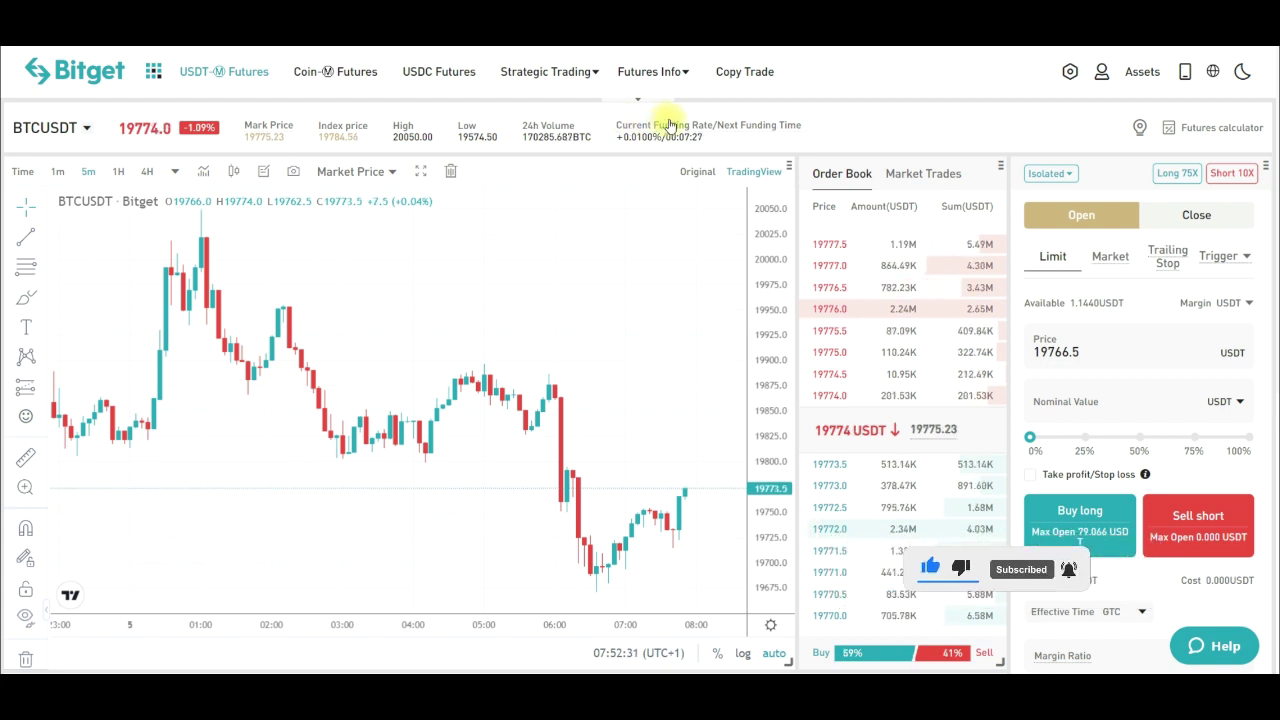
{"action": "mouse_move", "coordinate": [661, 133]}
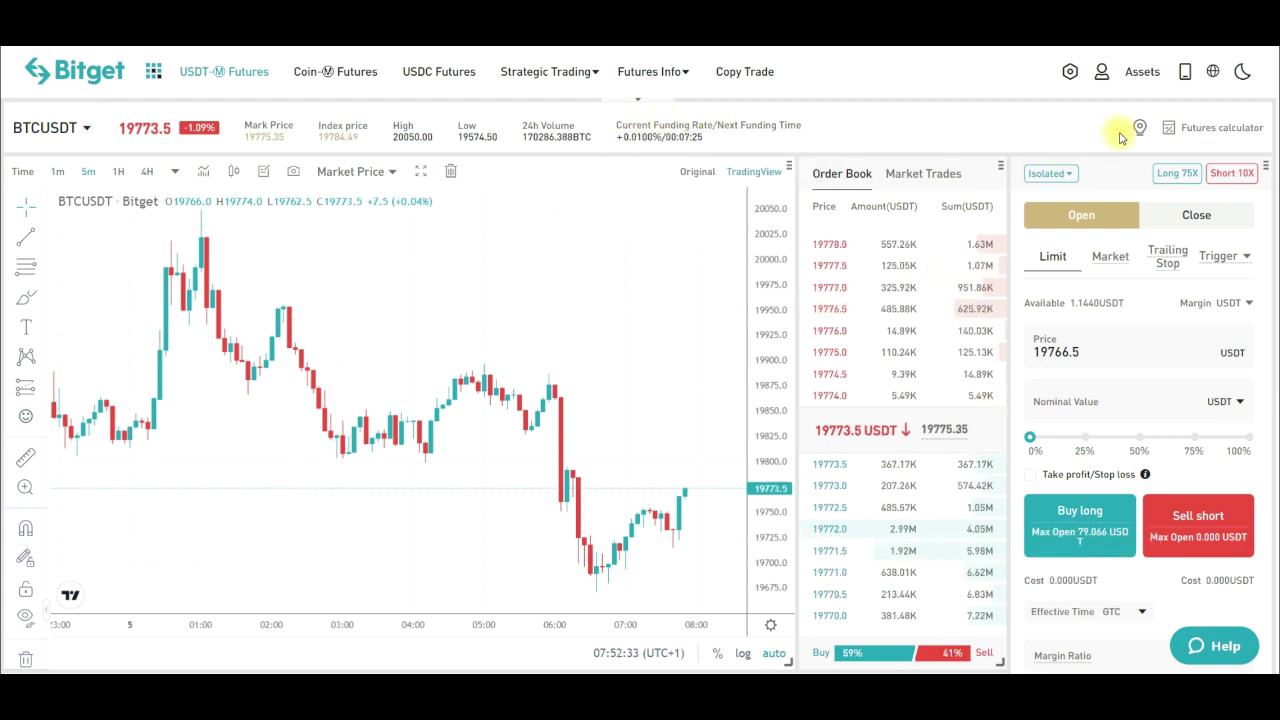
Review the Close price, Liquidation price and Profit and loss calculation modes of the Futures calculator, and close it
{"action": "left_click", "coordinate": [1225, 128]}
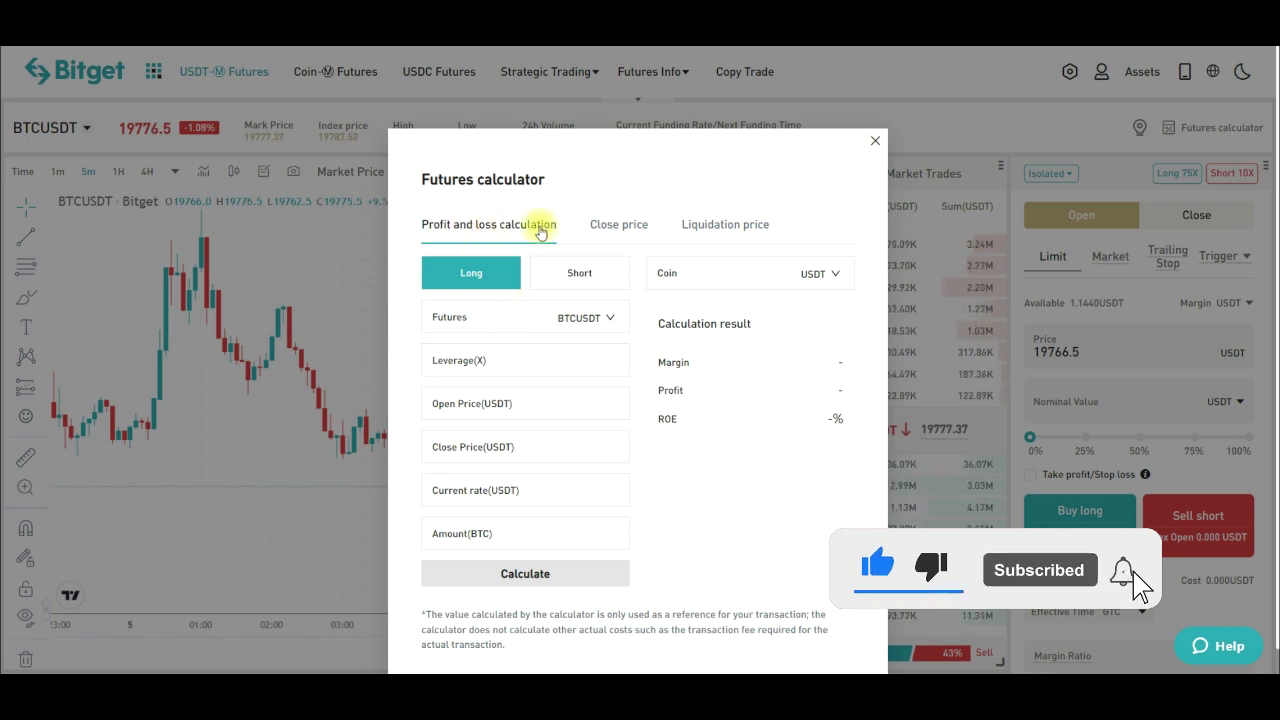
{"action": "left_click", "coordinate": [618, 228]}
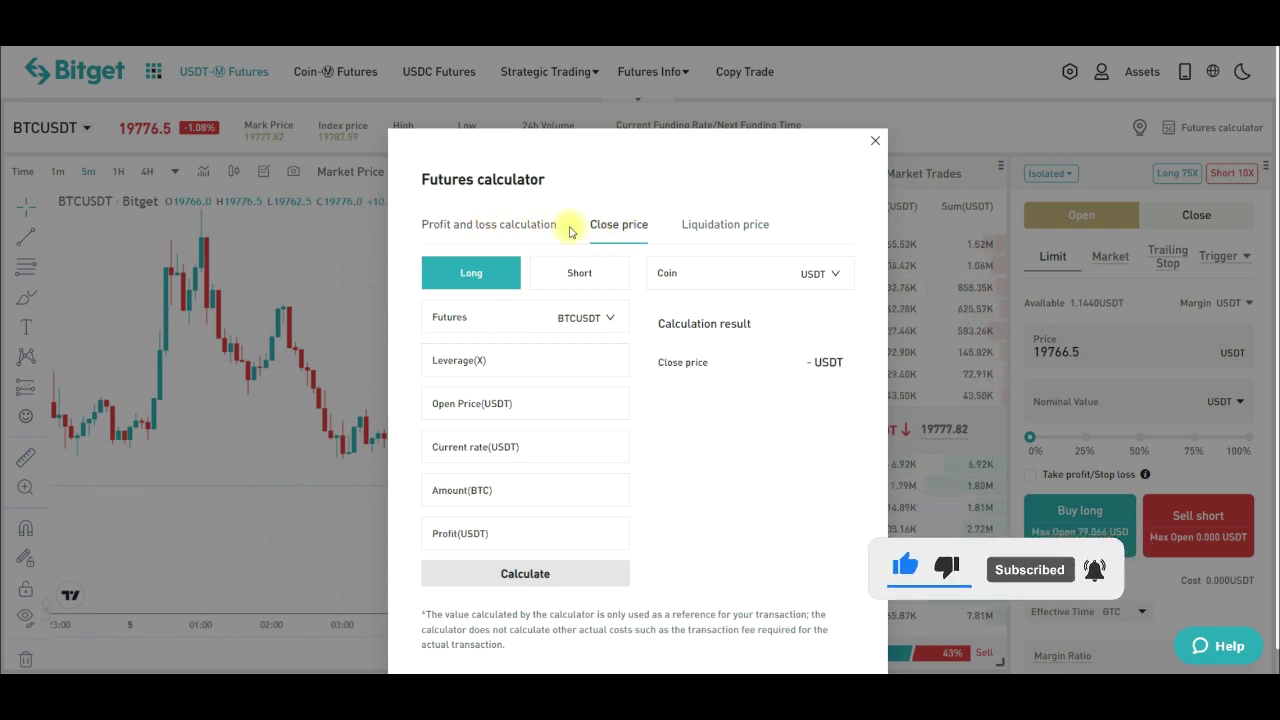
{"action": "left_click", "coordinate": [724, 230]}
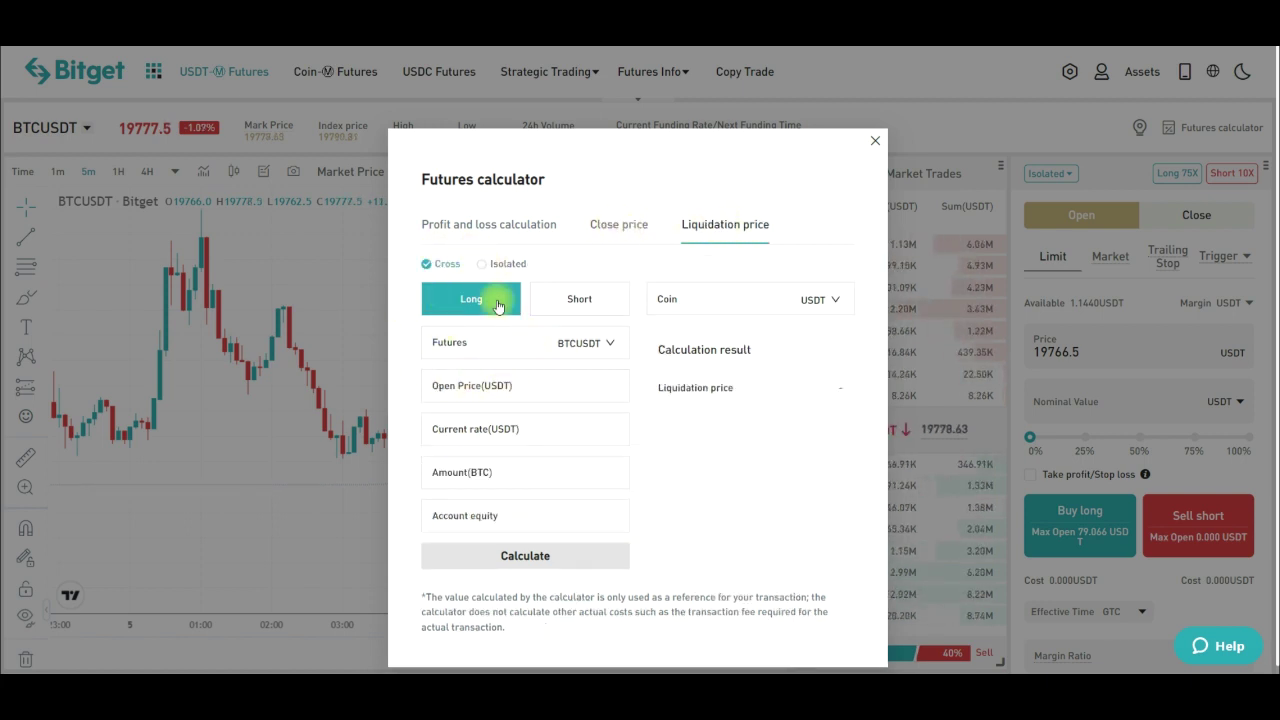
{"action": "left_click", "coordinate": [470, 228]}
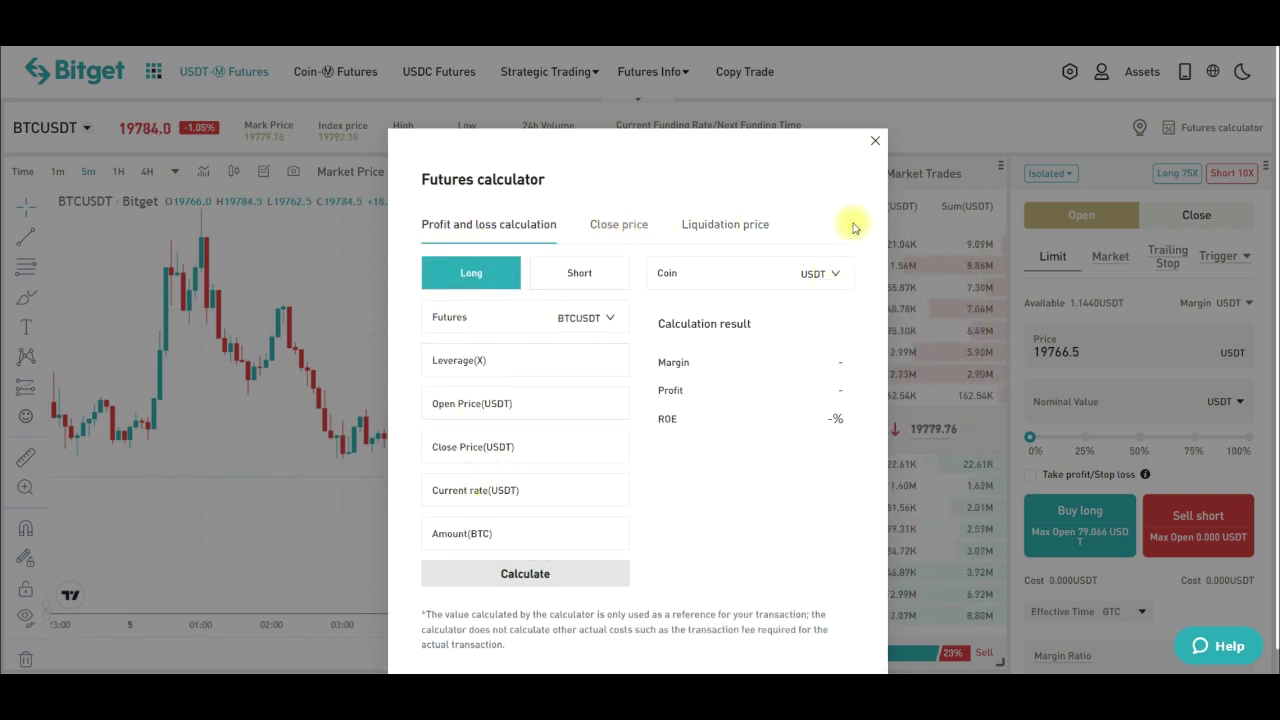
{"action": "left_click", "coordinate": [874, 142]}
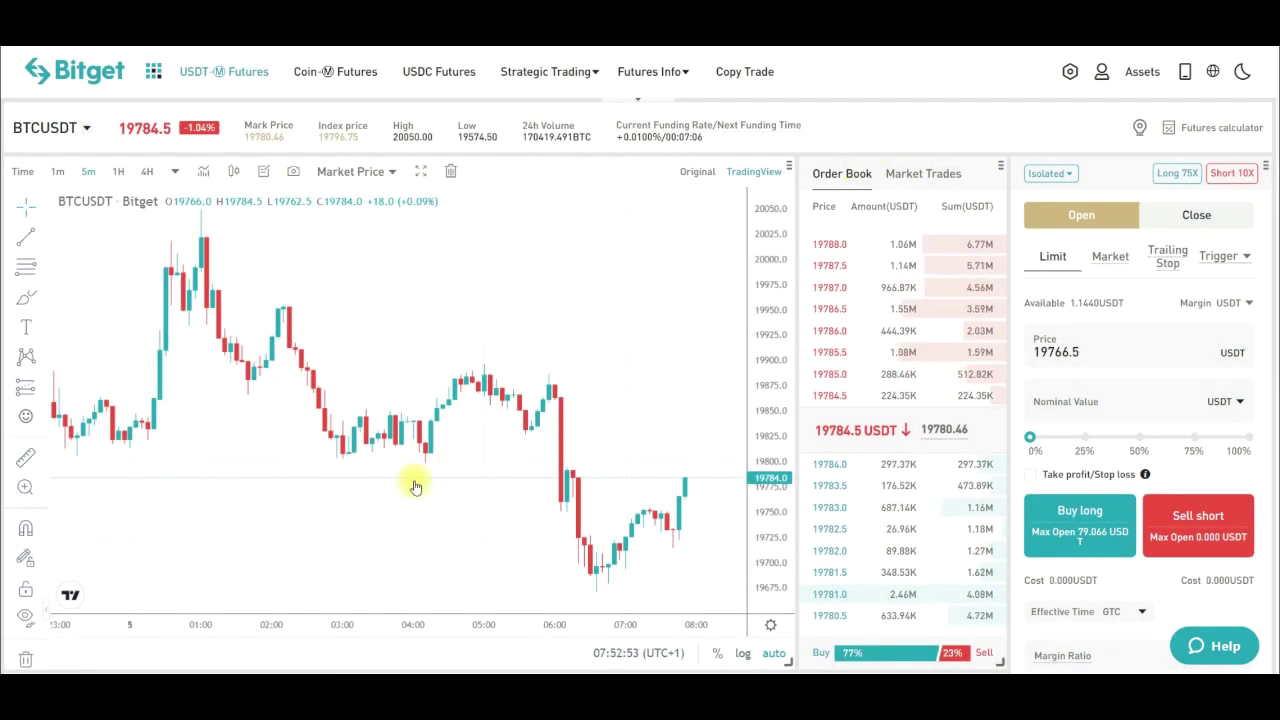
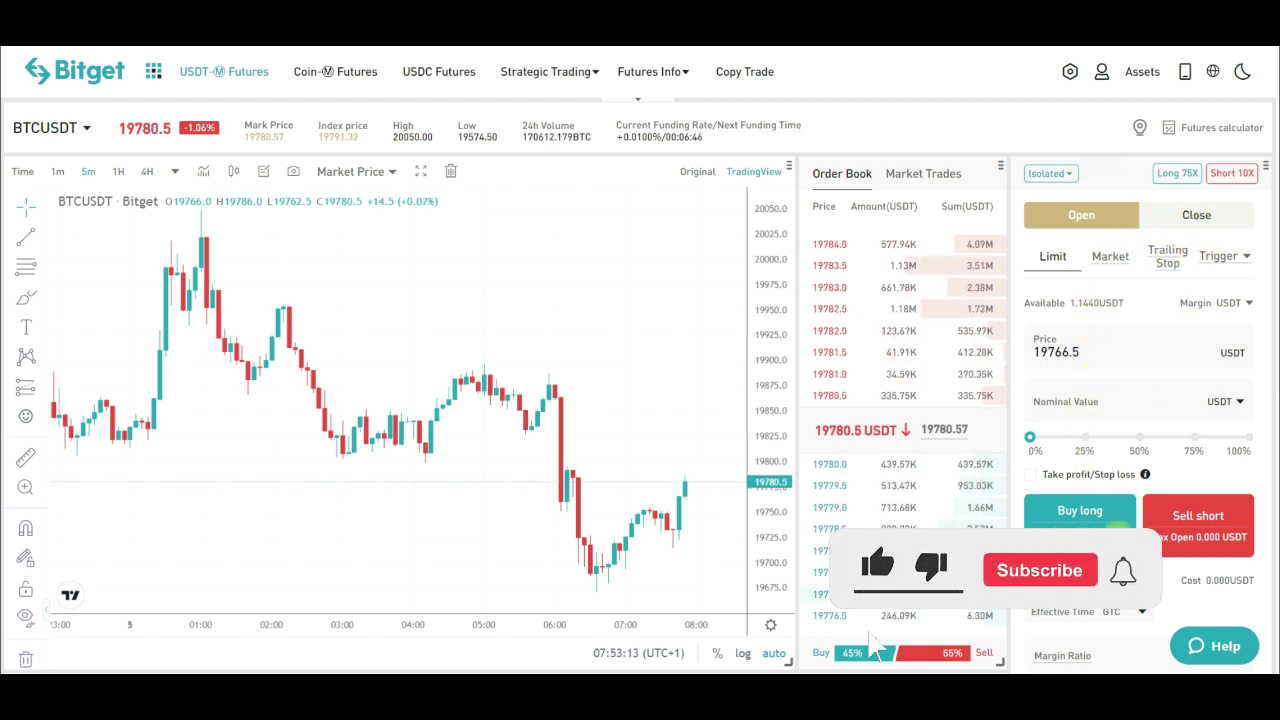
Examine the positions and orders area and the USDT Assets summary beneath the chart and order form
{"action": "scroll", "coordinate": [1118, 525], "scroll_direction": "down", "scroll_amount": 2}
{"action": "scroll", "coordinate": [1152, 535], "scroll_direction": "down", "scroll_amount": 1}
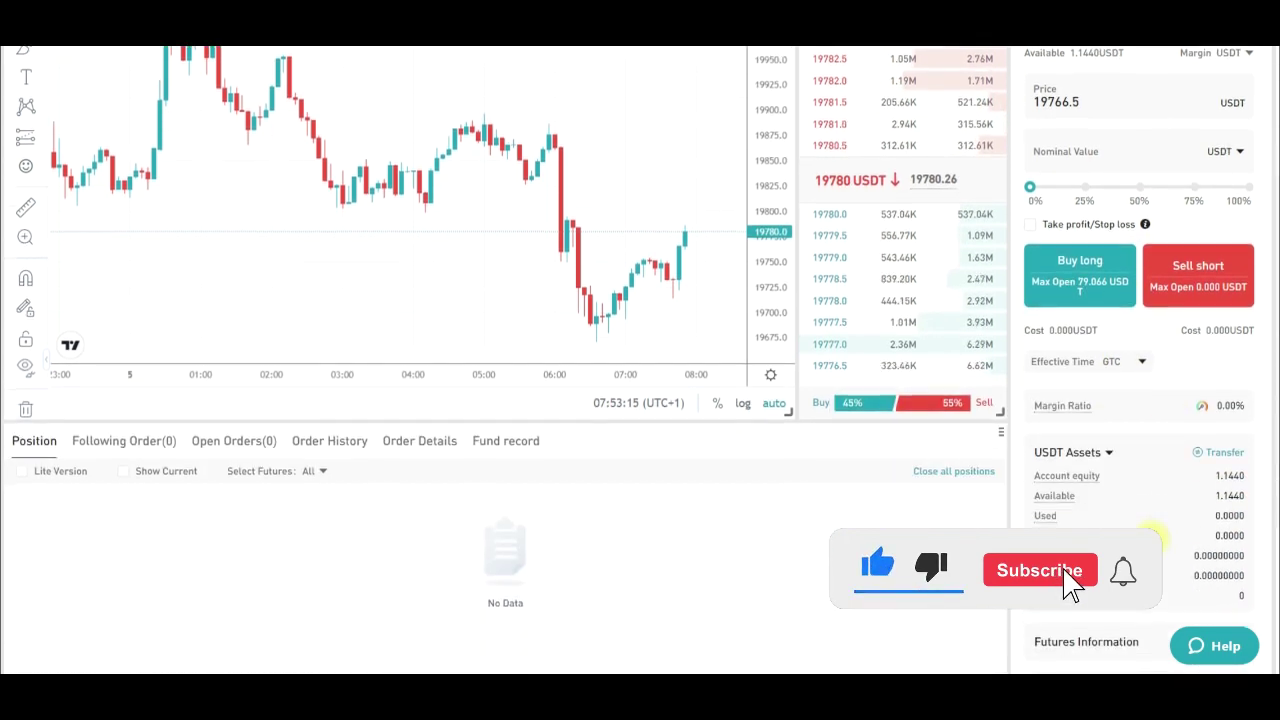
{"action": "scroll", "coordinate": [1152, 535], "scroll_direction": "up", "scroll_amount": 3}
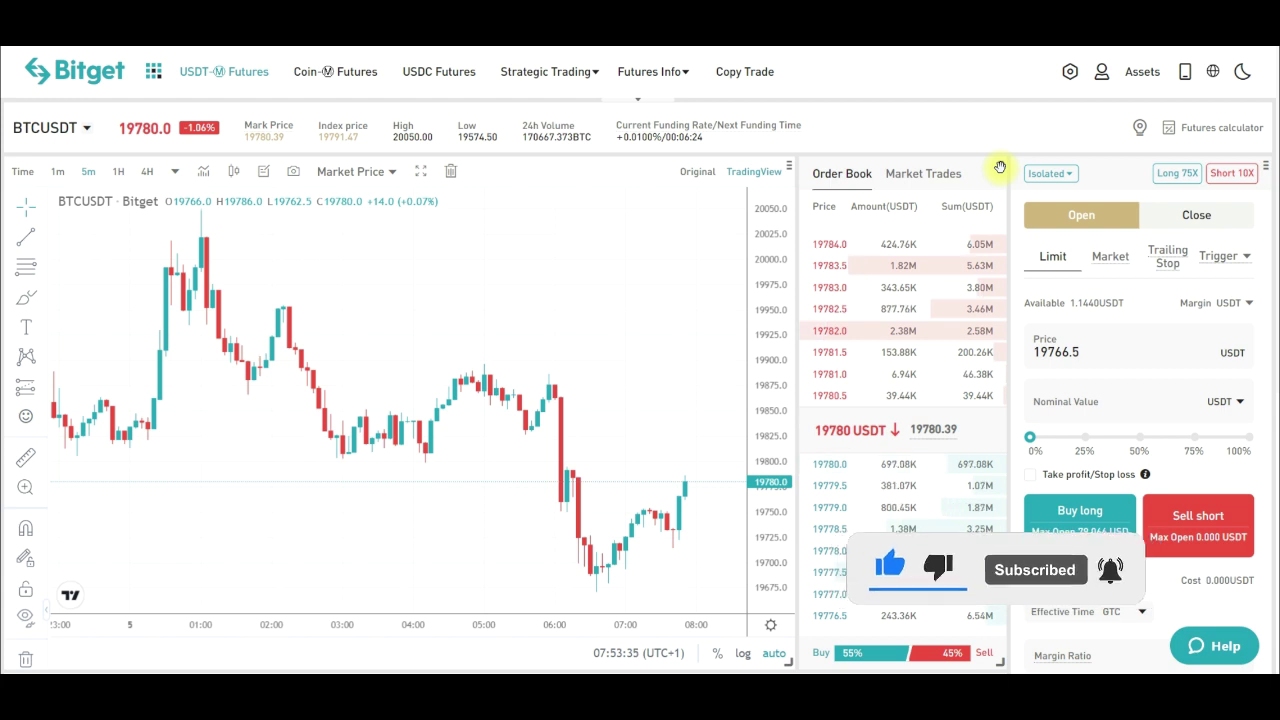
Move the Order Book panel to the chart's place in the trading layout and check the rearranged panels
{"action": "left_click_drag", "start_coordinate": [1000, 166], "coordinate": [207, 166]}
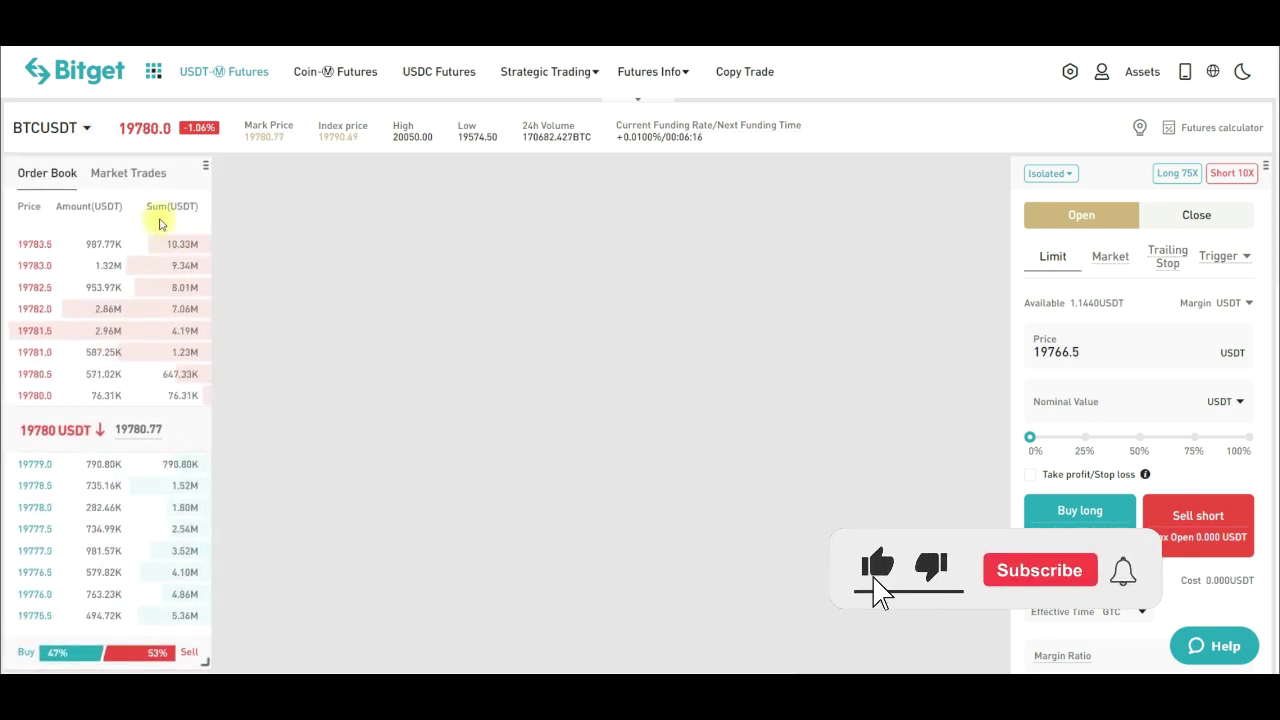
{"action": "scroll", "coordinate": [440, 430], "scroll_direction": "down", "scroll_amount": 2}
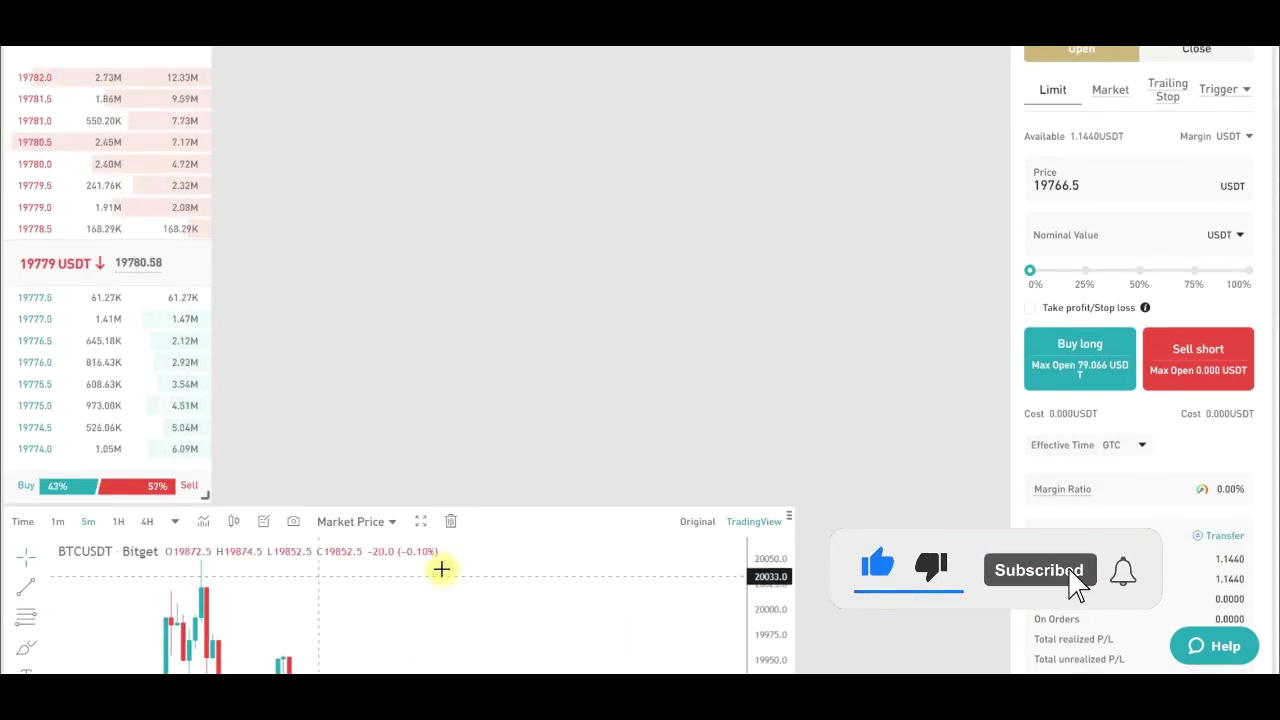
Move the chart panel back between the Order Book and the order form, and check the restored trading layout
{"action": "left_click_drag", "start_coordinate": [790, 519], "coordinate": [983, 80]}
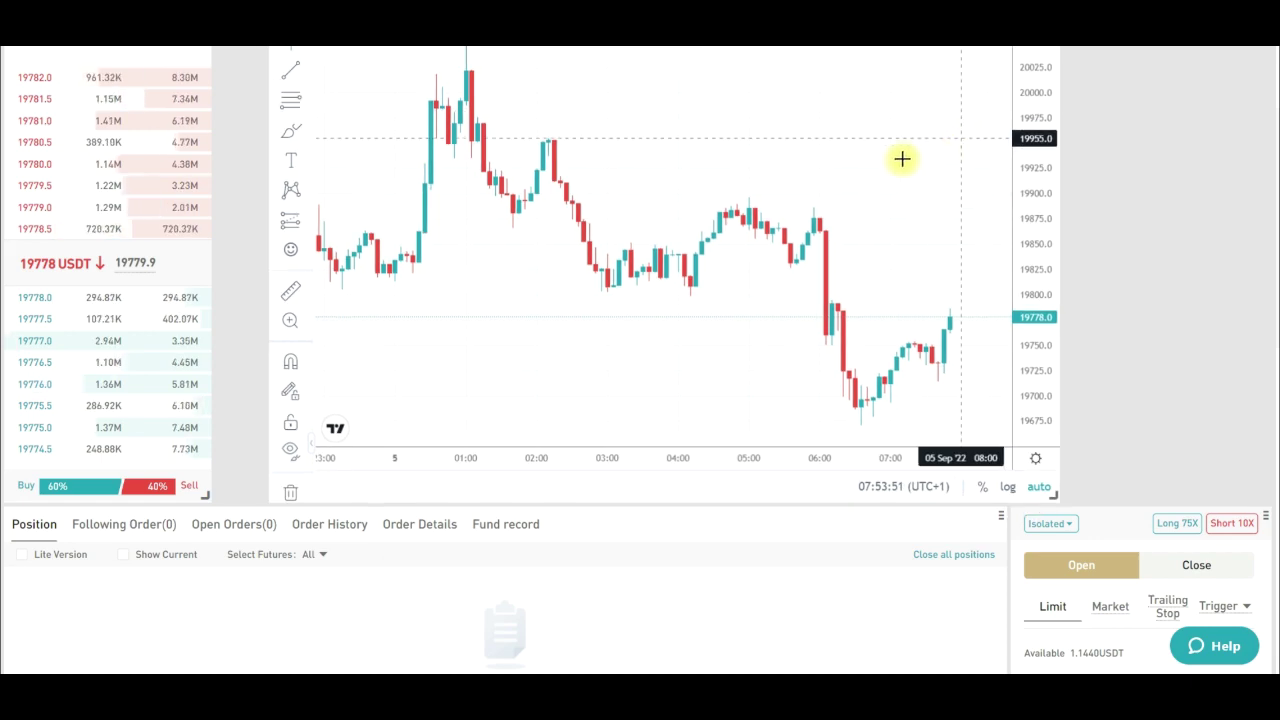
{"action": "scroll", "coordinate": [1030, 575], "scroll_direction": "up", "scroll_amount": 3}
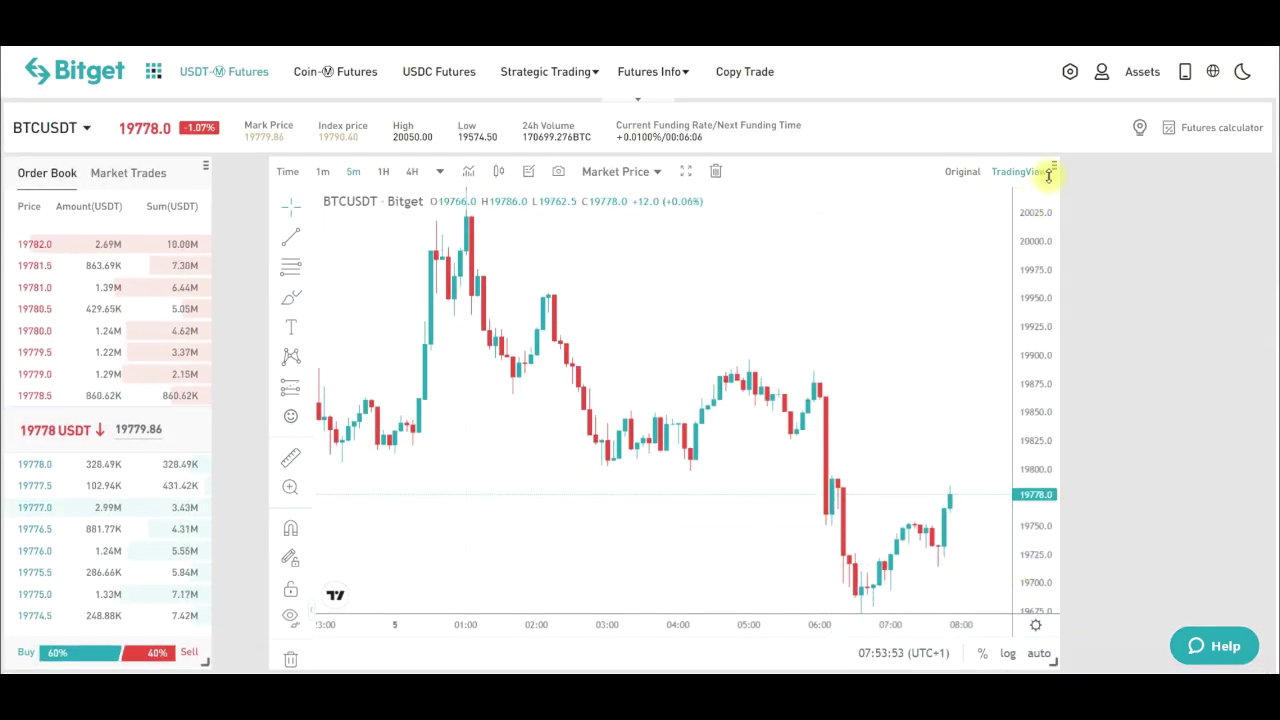
{"action": "left_click_drag", "start_coordinate": [1055, 165], "coordinate": [1002, 163]}
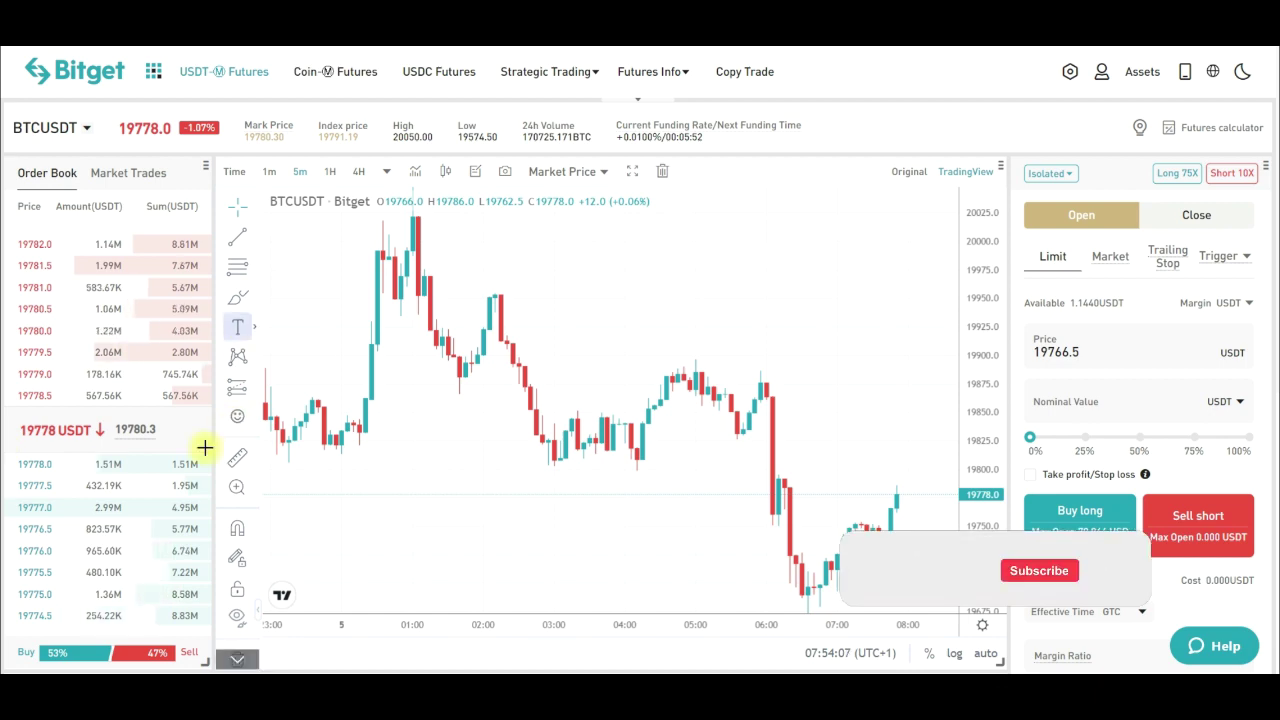
{"action": "scroll", "coordinate": [875, 620], "scroll_direction": "down", "scroll_amount": 2}
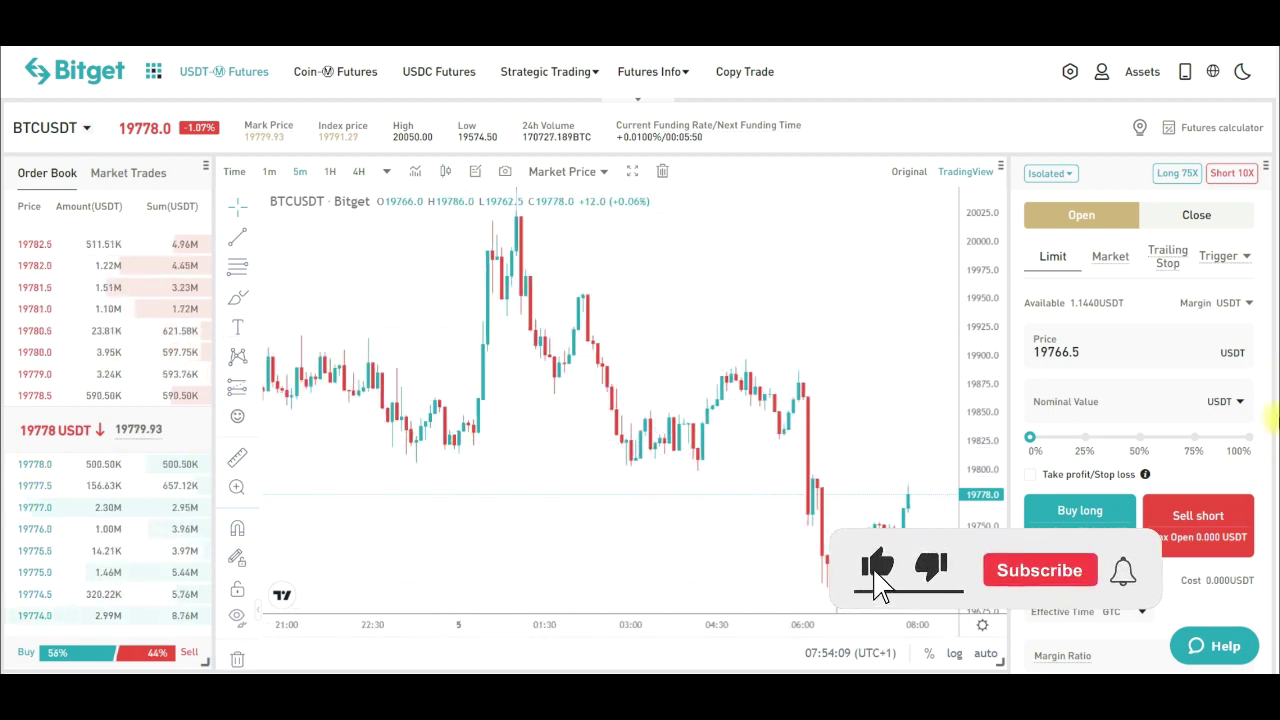
{"action": "scroll", "coordinate": [397, 600], "scroll_direction": "down", "scroll_amount": 3}
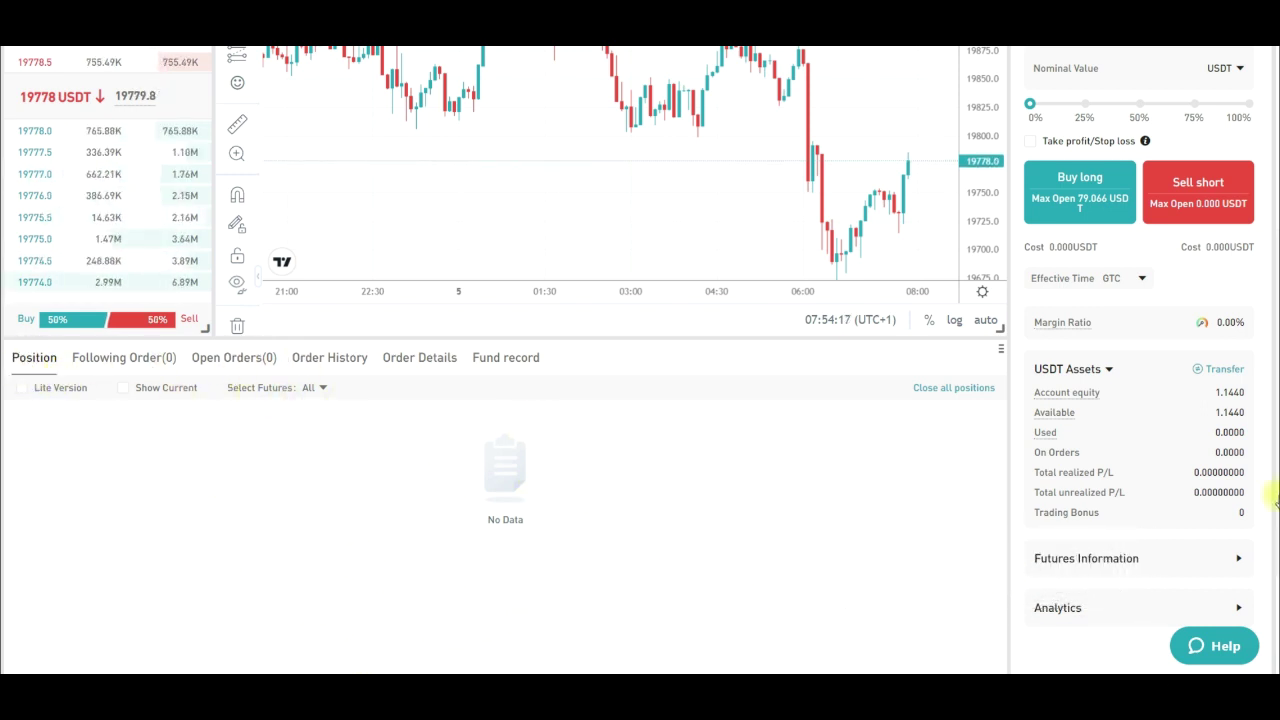
{"action": "scroll", "coordinate": [1248, 457], "scroll_direction": "up", "scroll_amount": 4}
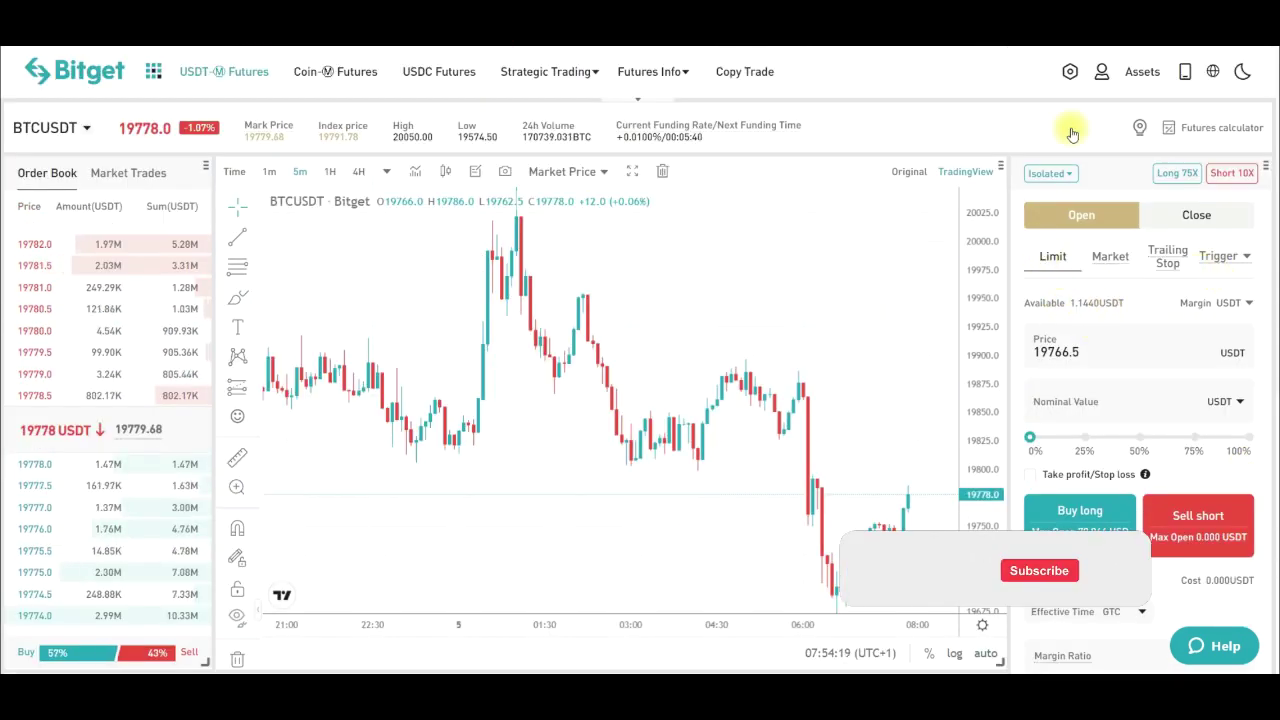
Compare the Cross and Isolated margin modes for BTCUSDT and confirm Isolated
{"action": "left_click", "coordinate": [44, 122]}
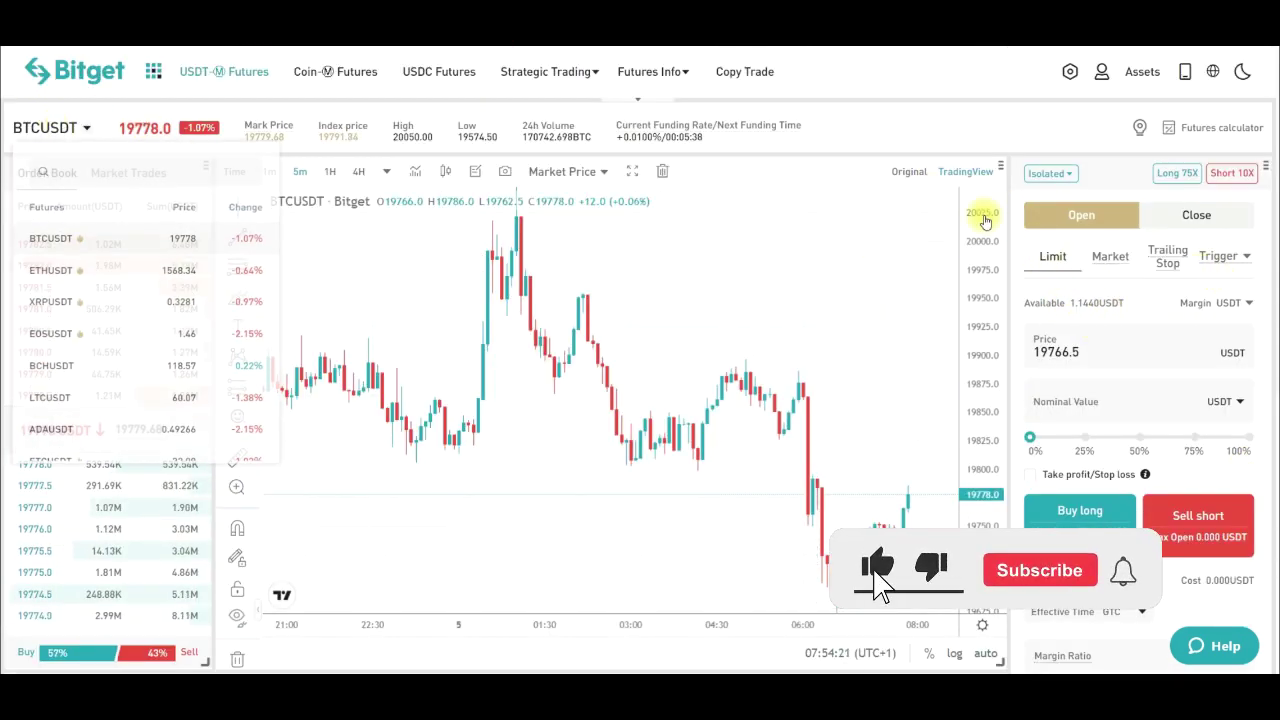
{"action": "left_click", "coordinate": [1055, 177]}
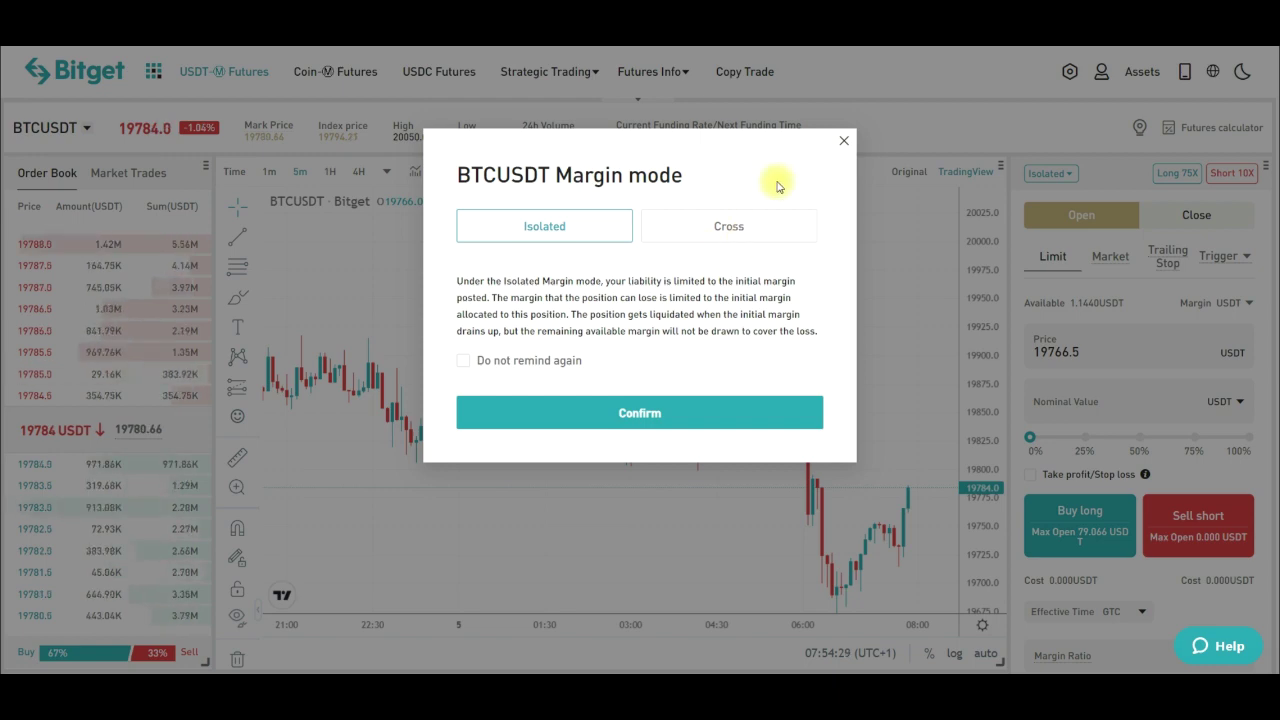
{"action": "left_click", "coordinate": [1020, 194]}
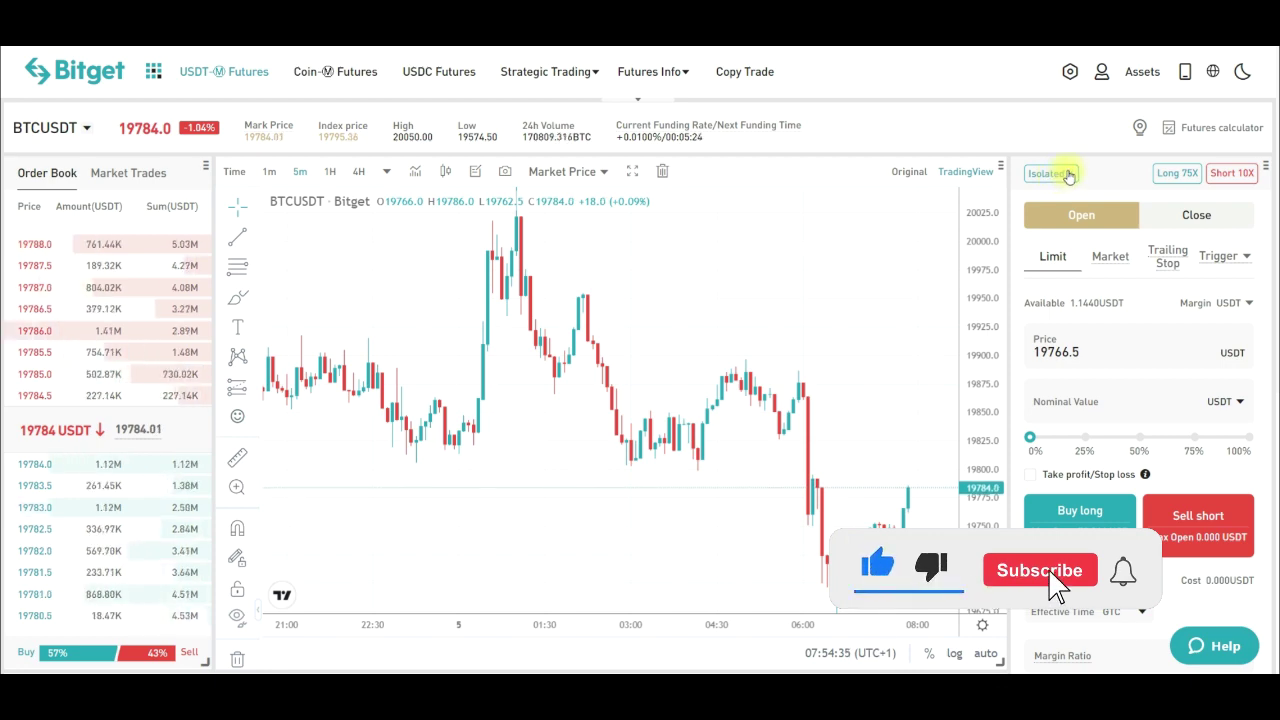
{"action": "left_click", "coordinate": [1068, 176]}
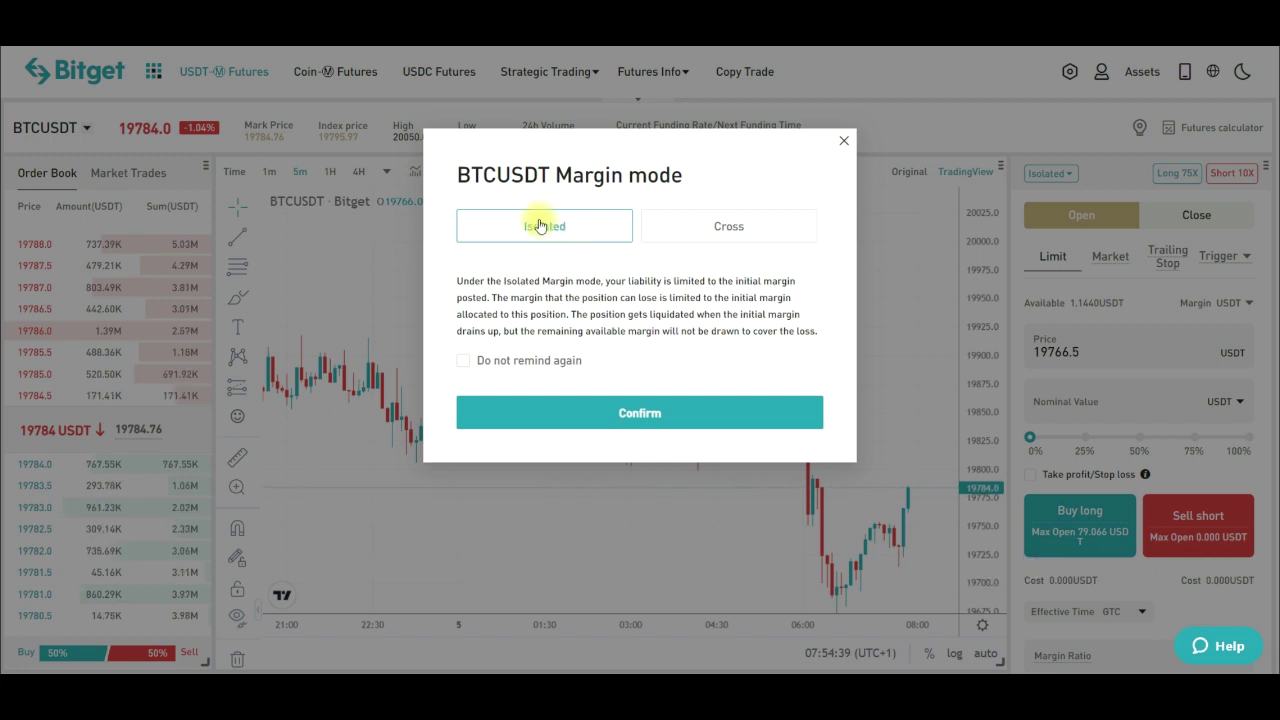
{"action": "left_click", "coordinate": [716, 231]}
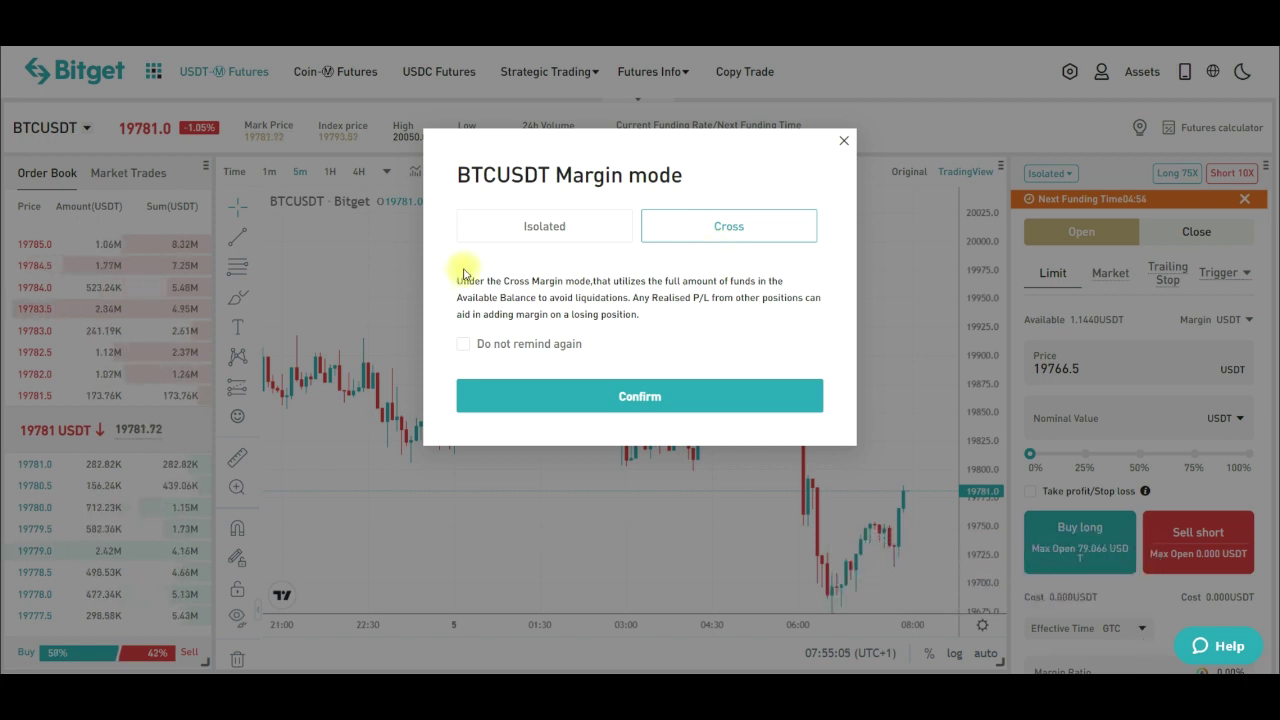
{"action": "left_click", "coordinate": [520, 237]}
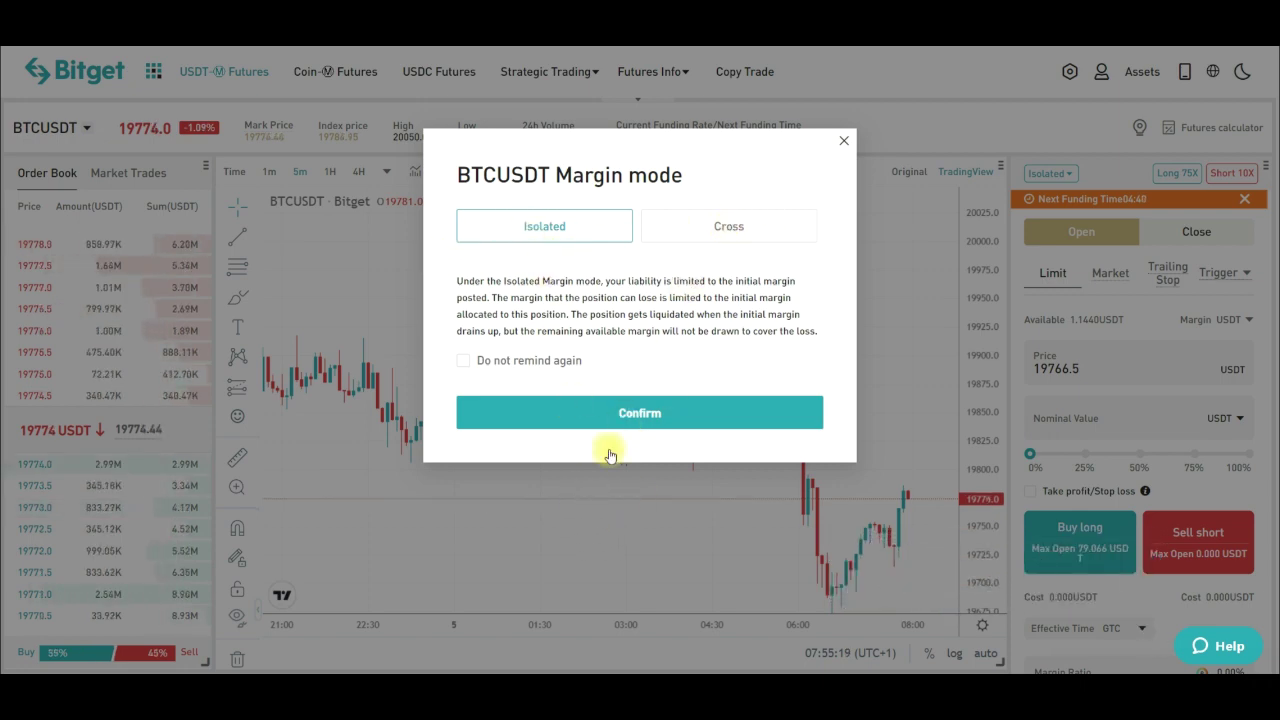
{"action": "left_click", "coordinate": [630, 414]}
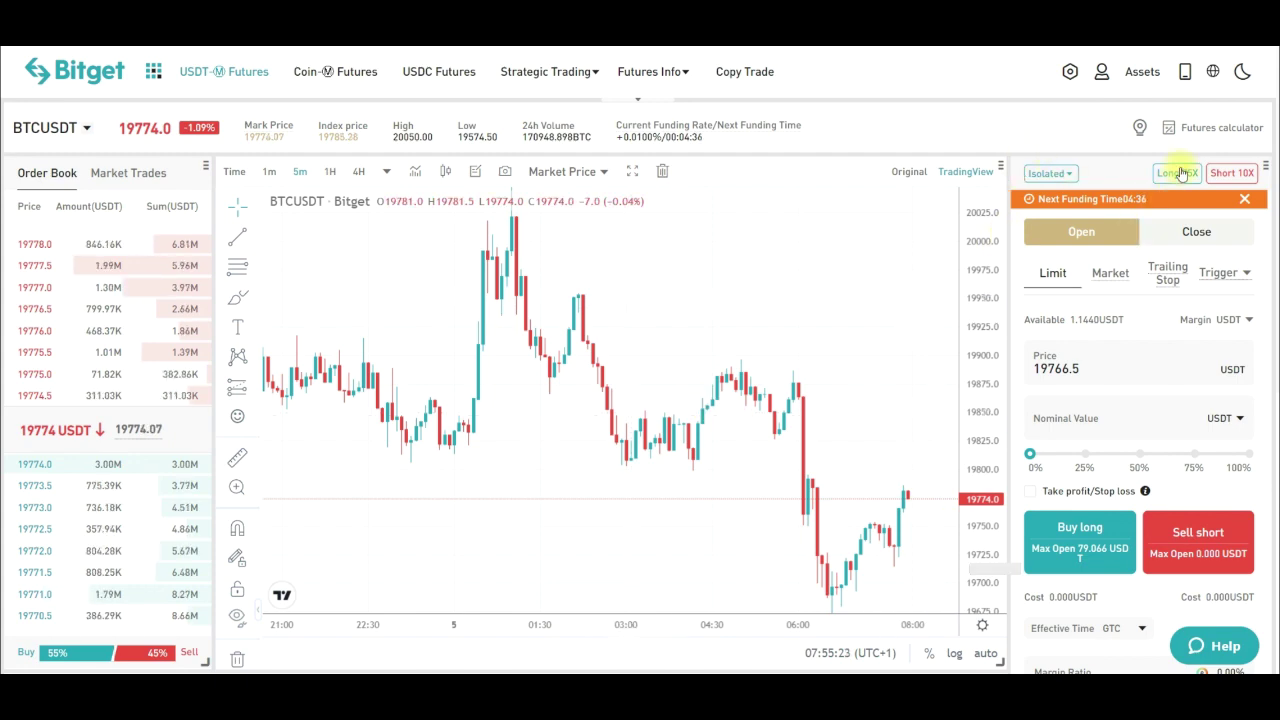
Try 125X leverage for BTCUSDT long positions, then set the leverage multiple to 75 and confirm it
{"action": "left_click", "coordinate": [1180, 174]}
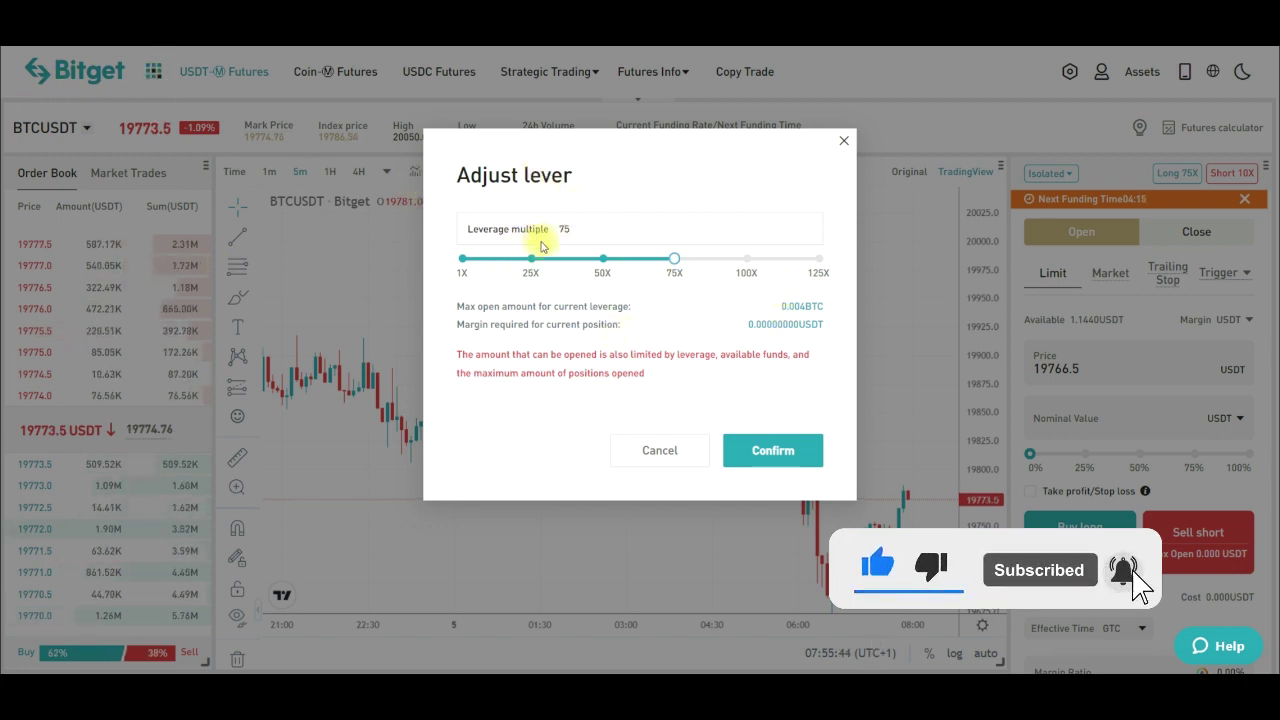
{"action": "left_click", "coordinate": [818, 260]}
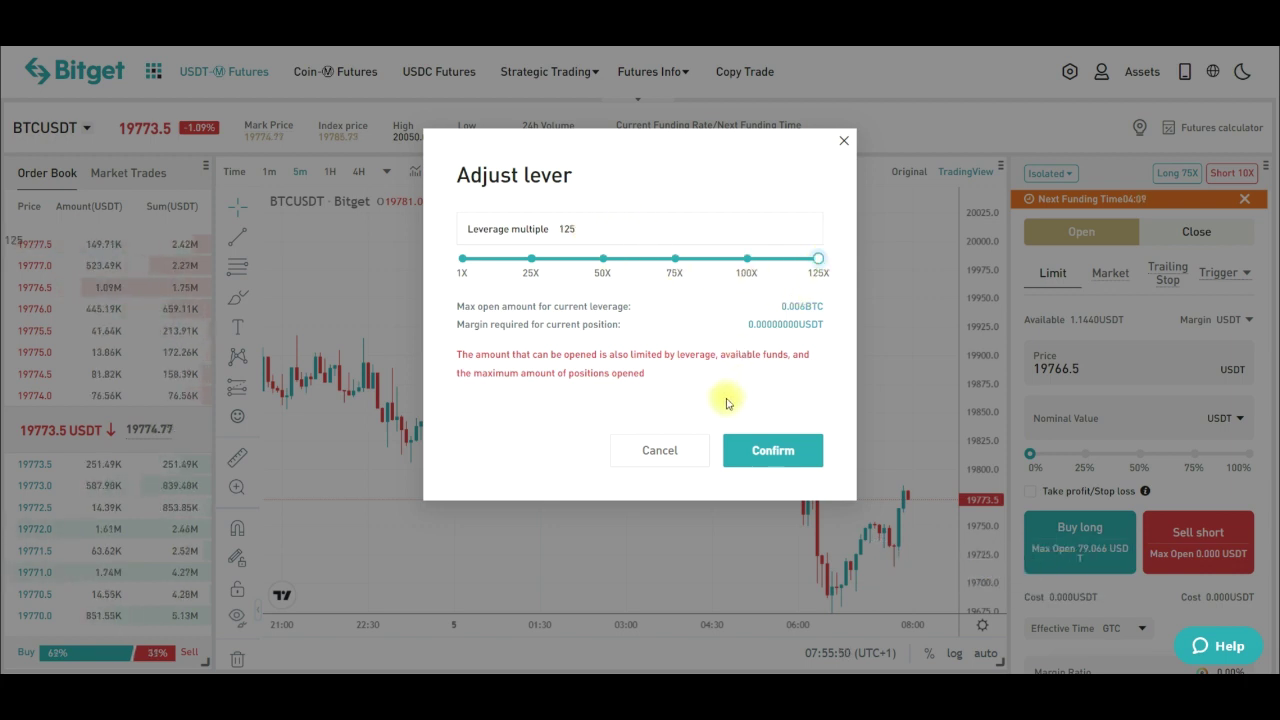
{"action": "left_click", "coordinate": [676, 262]}
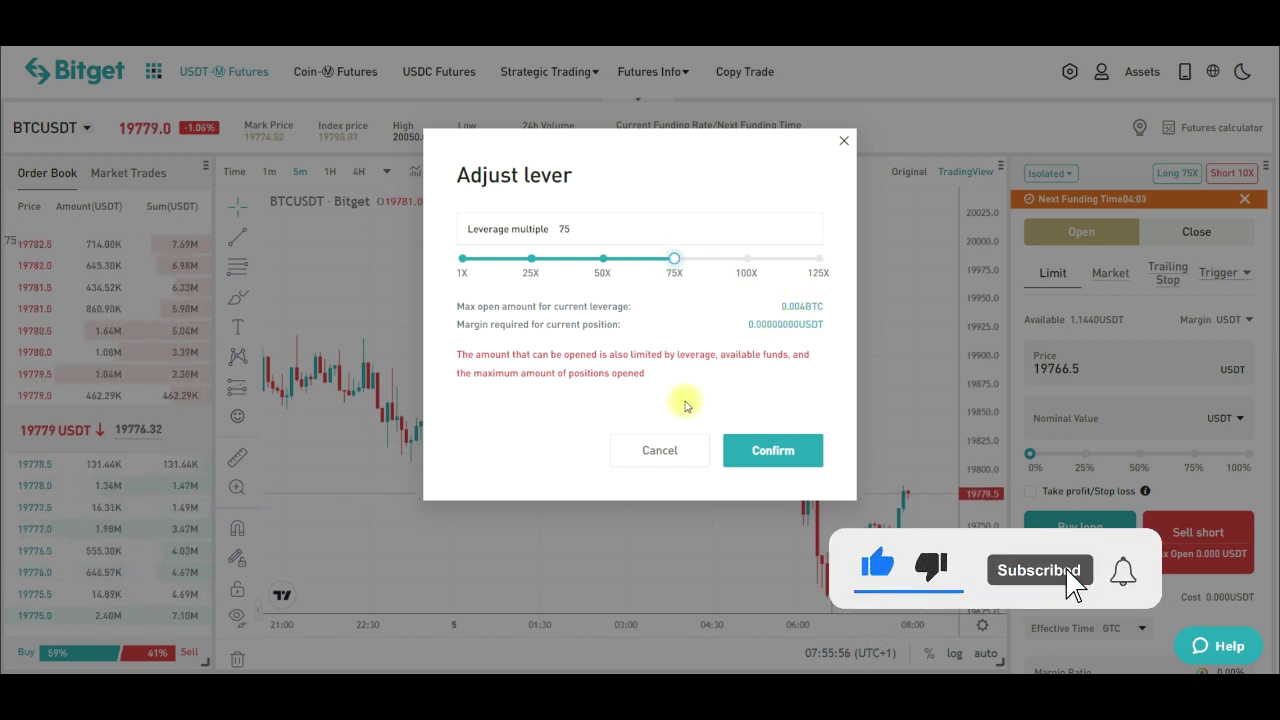
{"action": "left_click", "coordinate": [819, 261]}
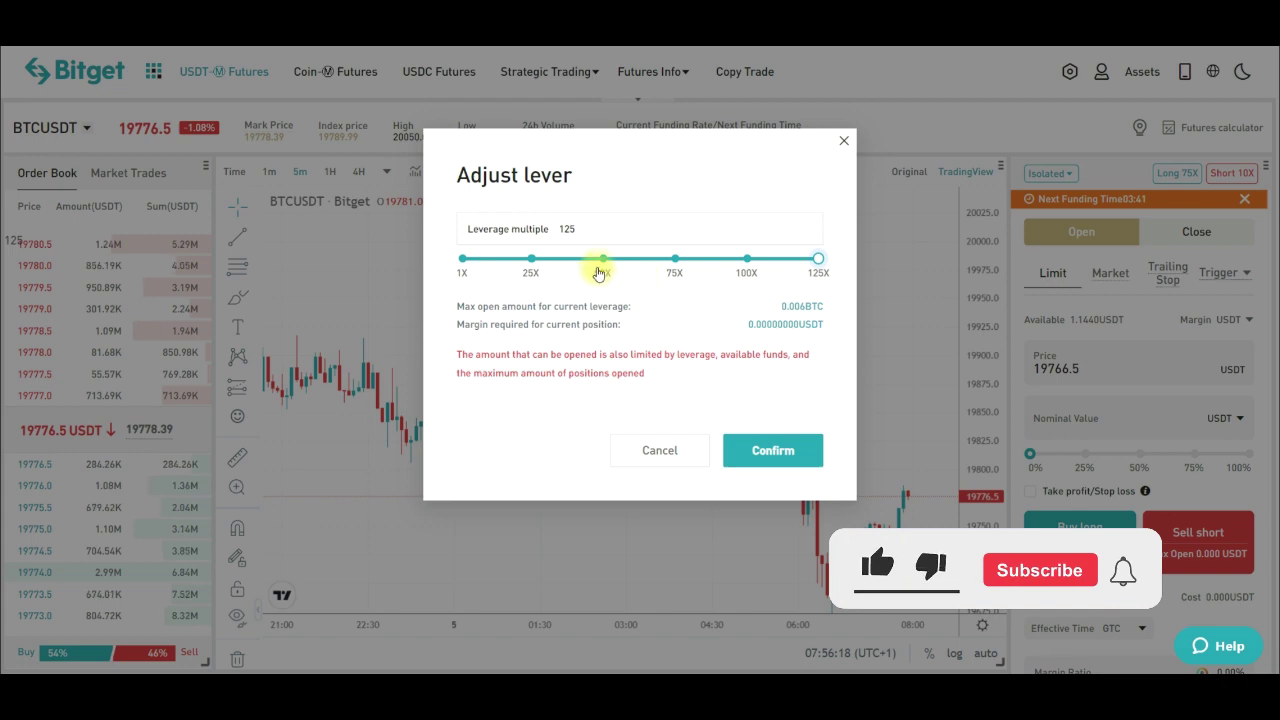
{"action": "left_click", "coordinate": [675, 262]}
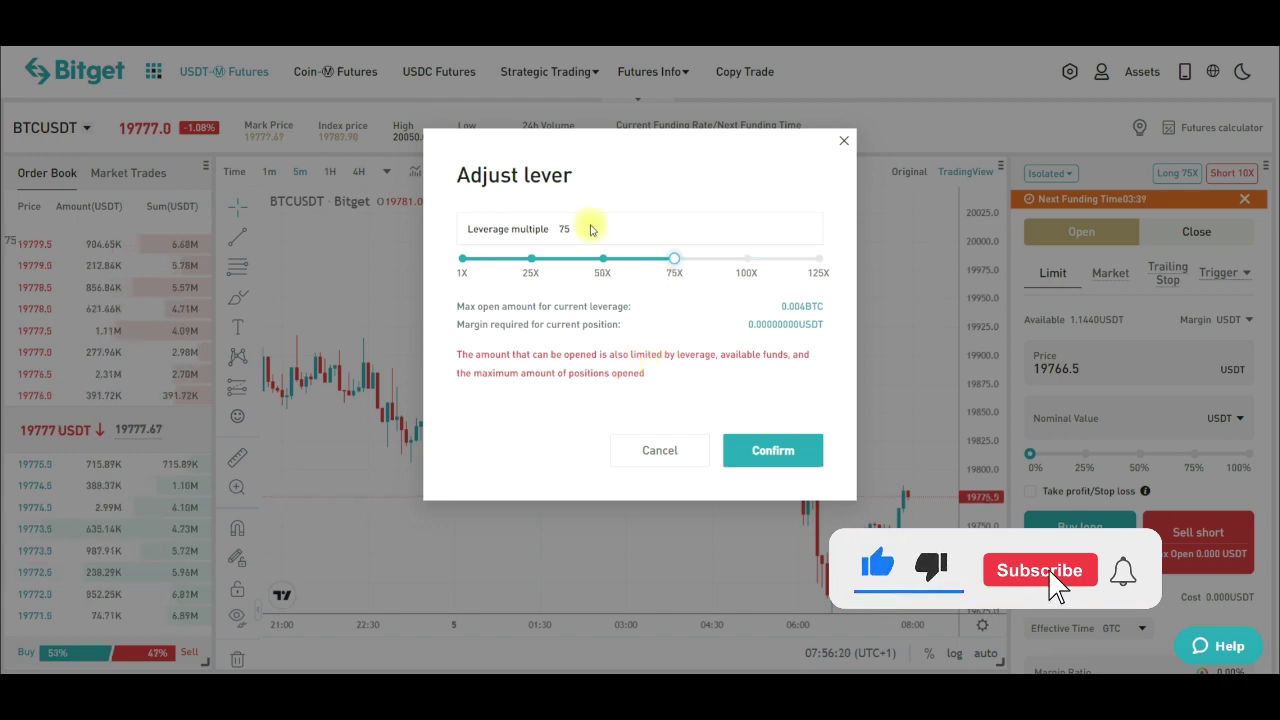
{"action": "left_click", "coordinate": [772, 452]}
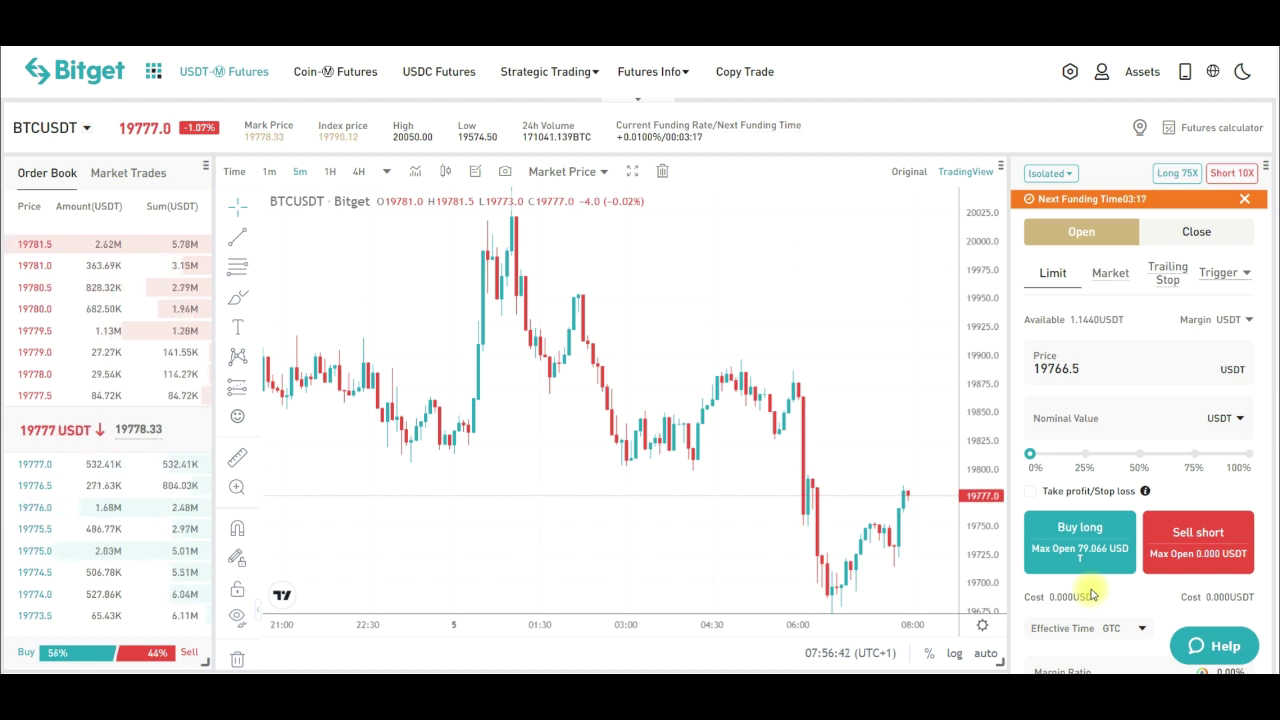
Review the coin and source account options for transferring USDT from Spot to USDT-M, and close the transfer form without transferring
{"action": "mouse_move", "coordinate": [1160, 280]}
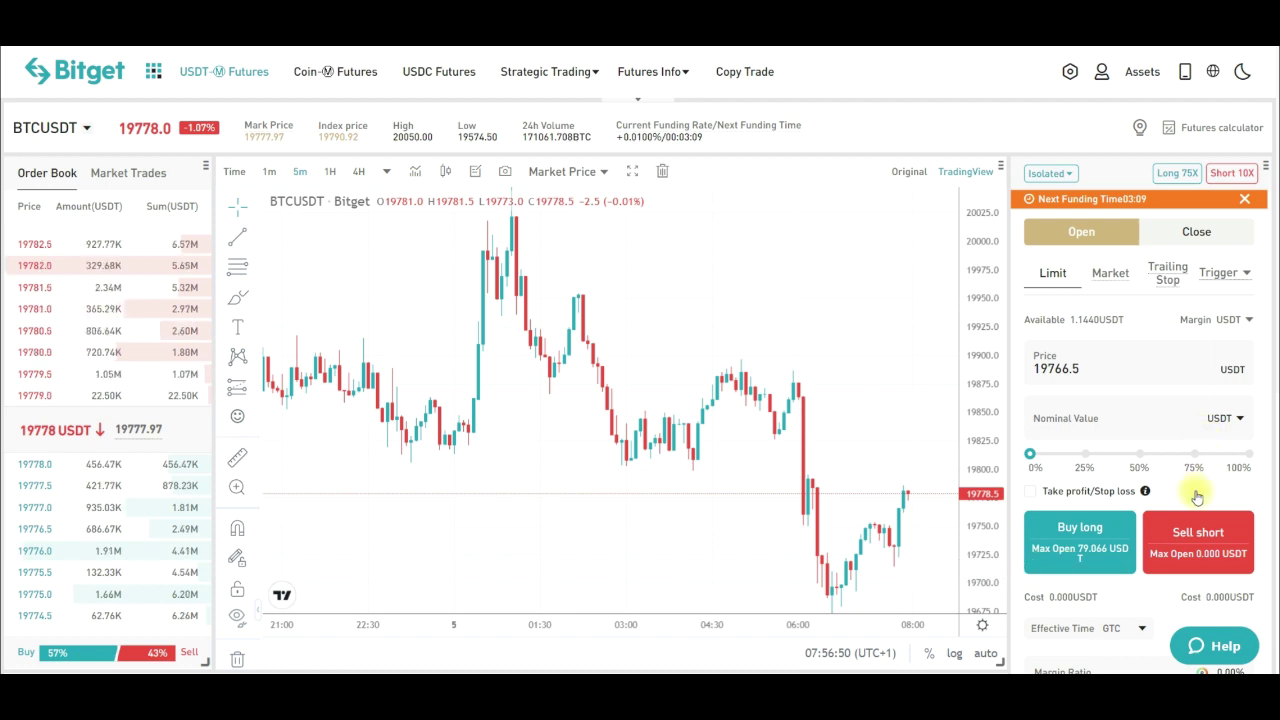
{"action": "scroll", "coordinate": [1150, 478], "scroll_direction": "down", "scroll_amount": 3}
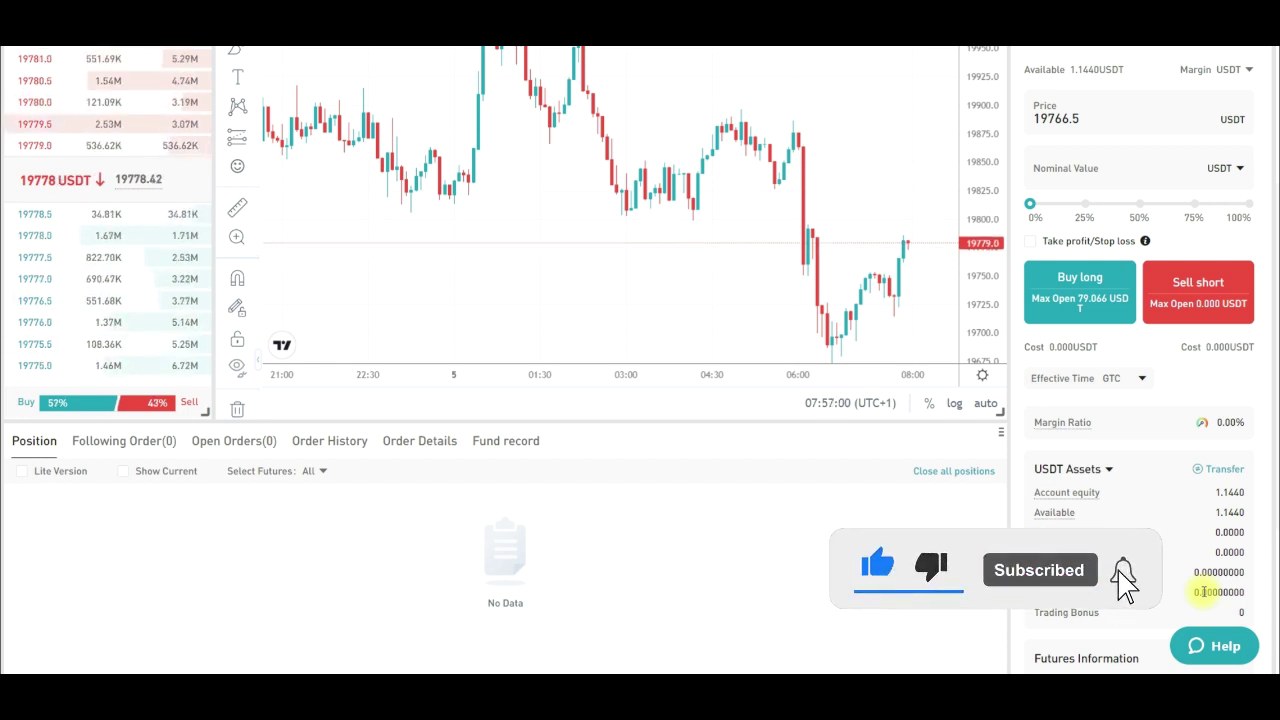
{"action": "scroll", "coordinate": [1090, 440], "scroll_direction": "down", "scroll_amount": 2}
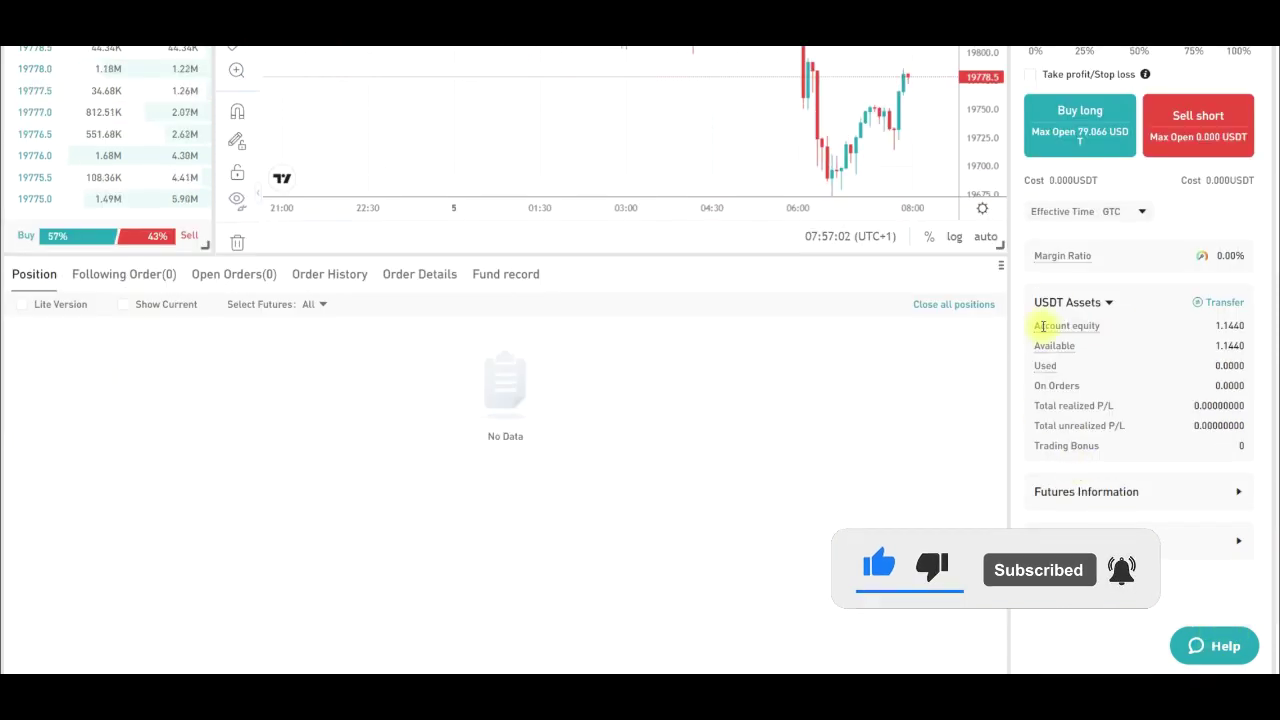
{"action": "left_click", "coordinate": [1221, 303]}
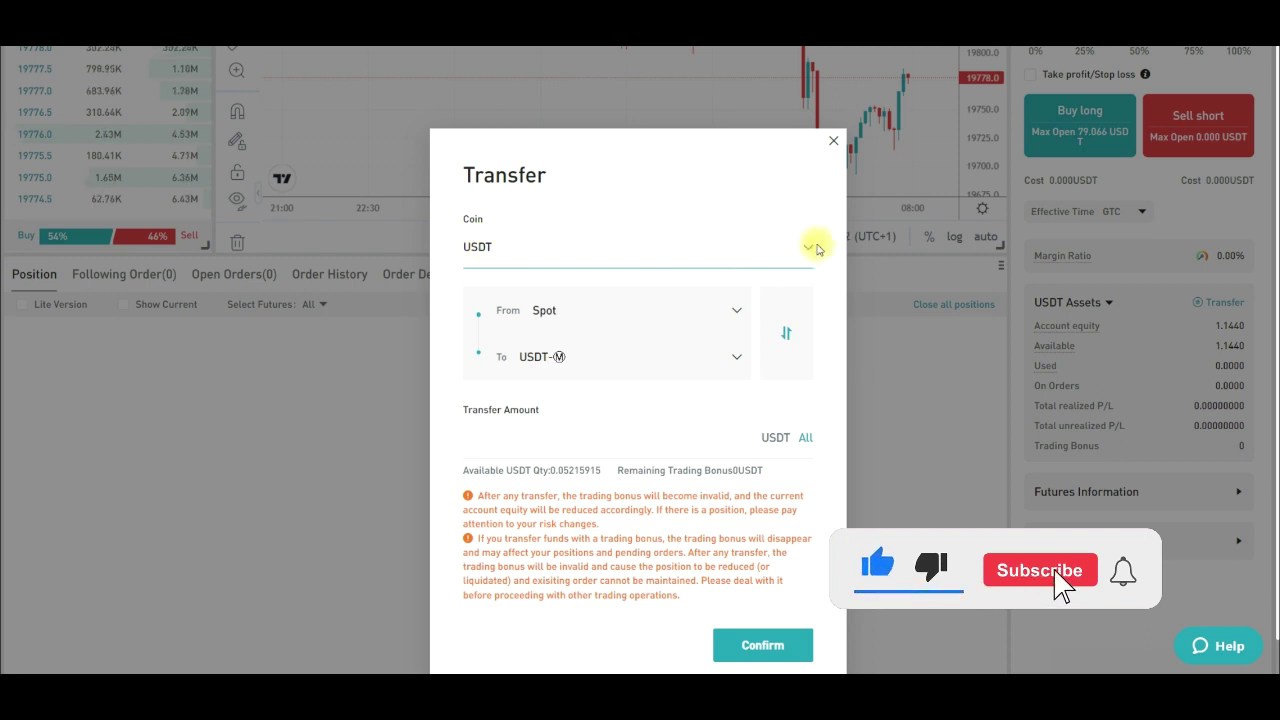
{"action": "left_click", "coordinate": [514, 249]}
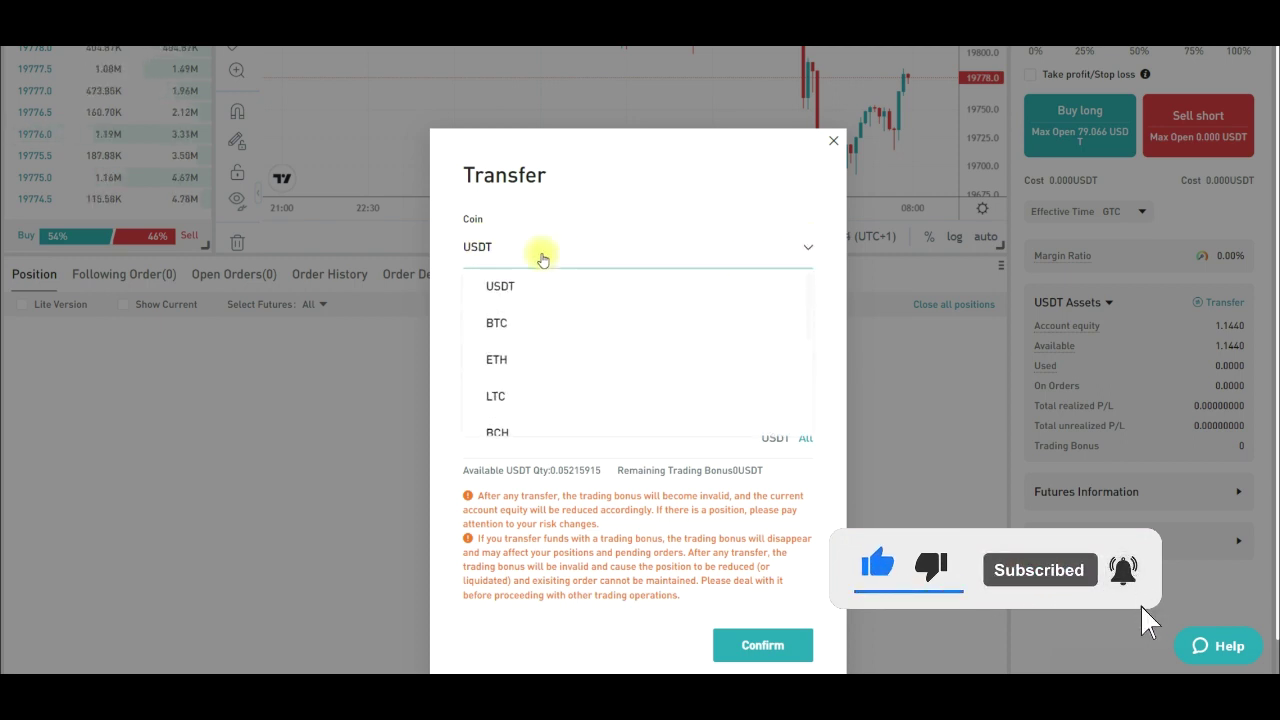
{"action": "left_click", "coordinate": [517, 249]}
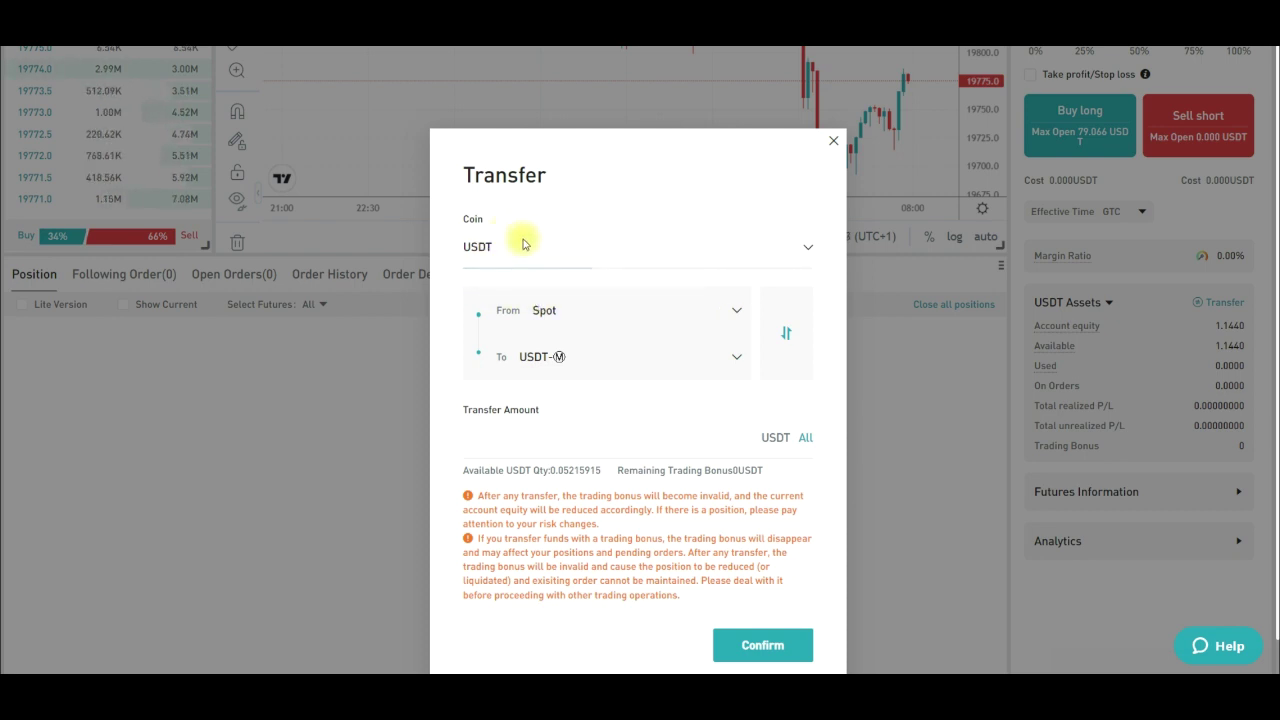
{"action": "left_click", "coordinate": [737, 307]}
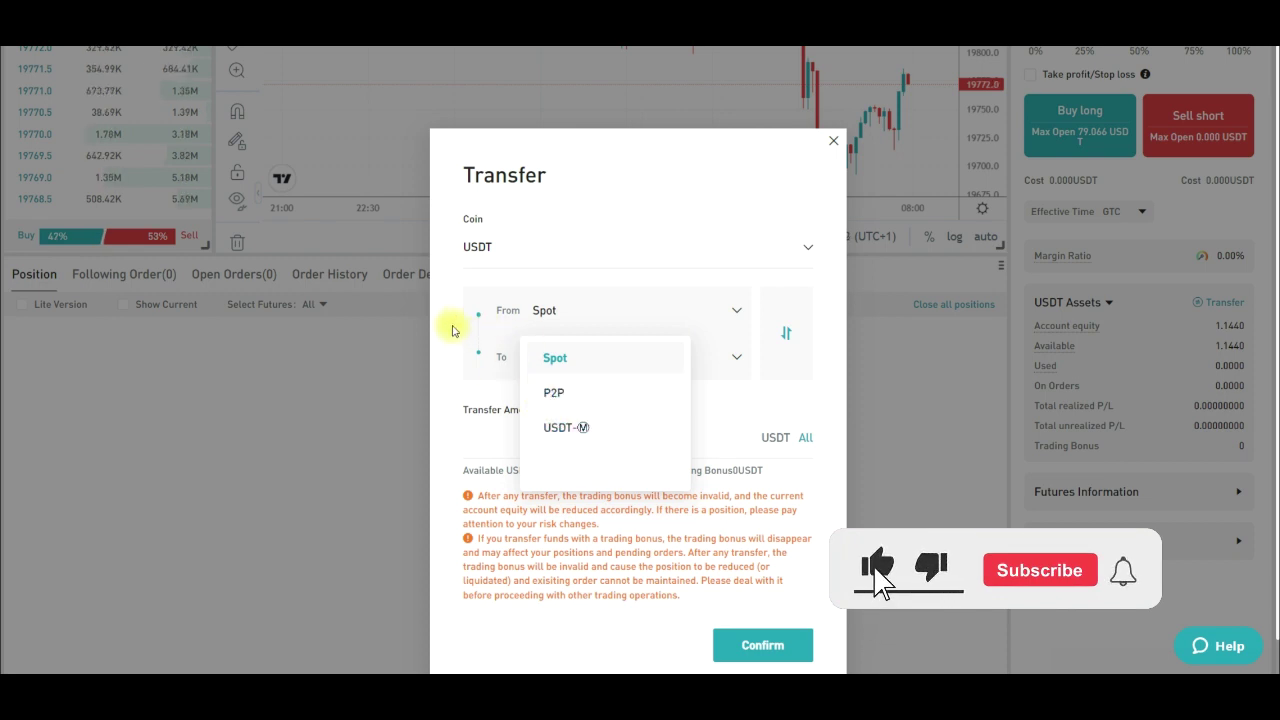
{"action": "left_click", "coordinate": [560, 300]}
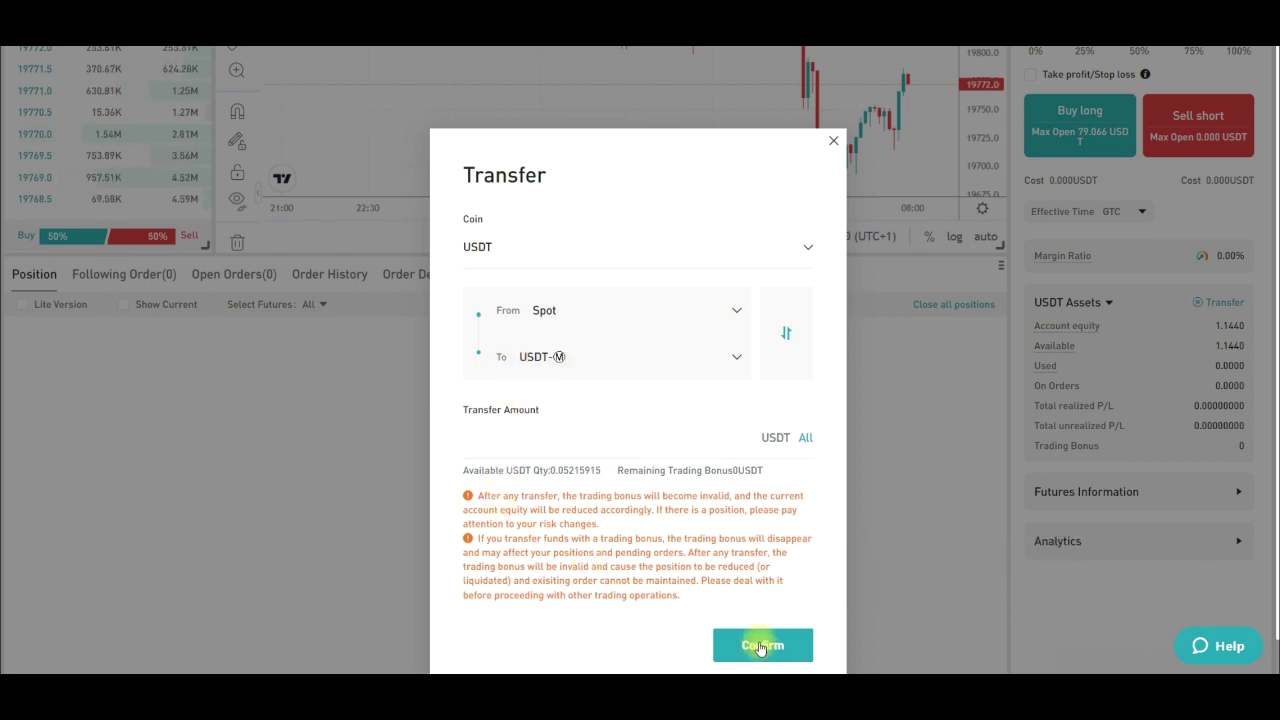
{"action": "left_click", "coordinate": [834, 143]}
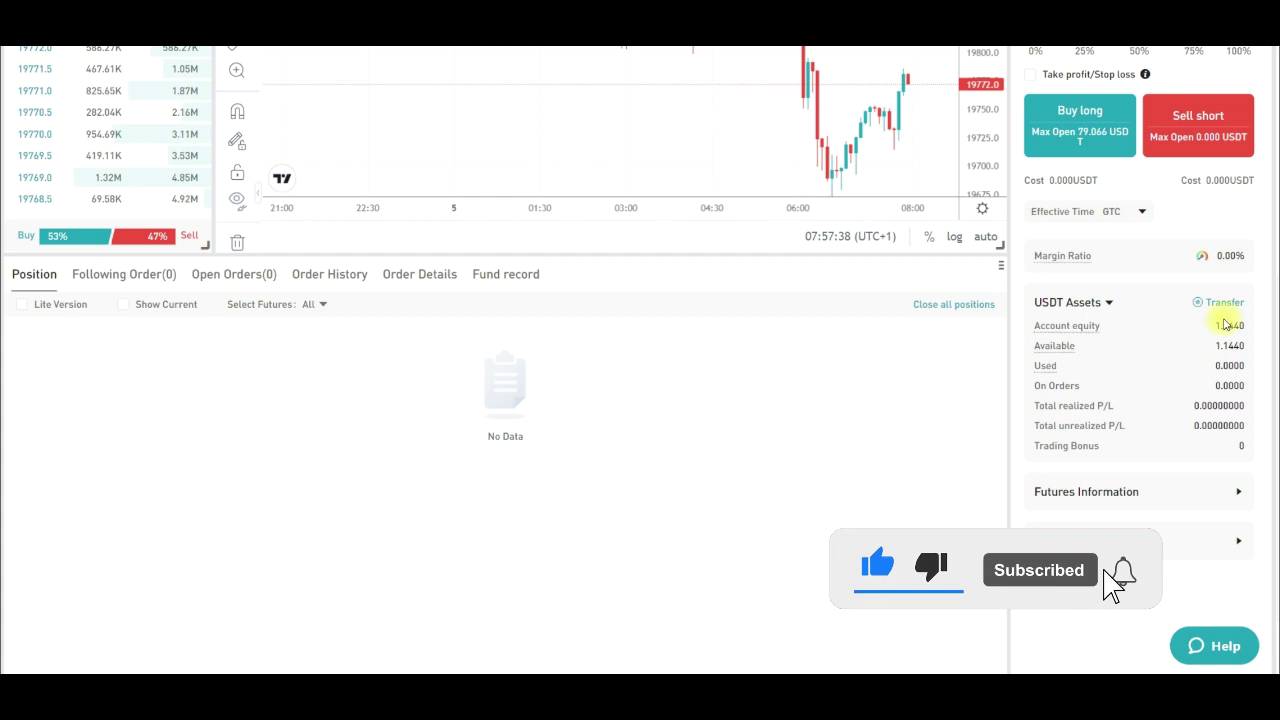
{"action": "mouse_move", "coordinate": [1232, 325]}
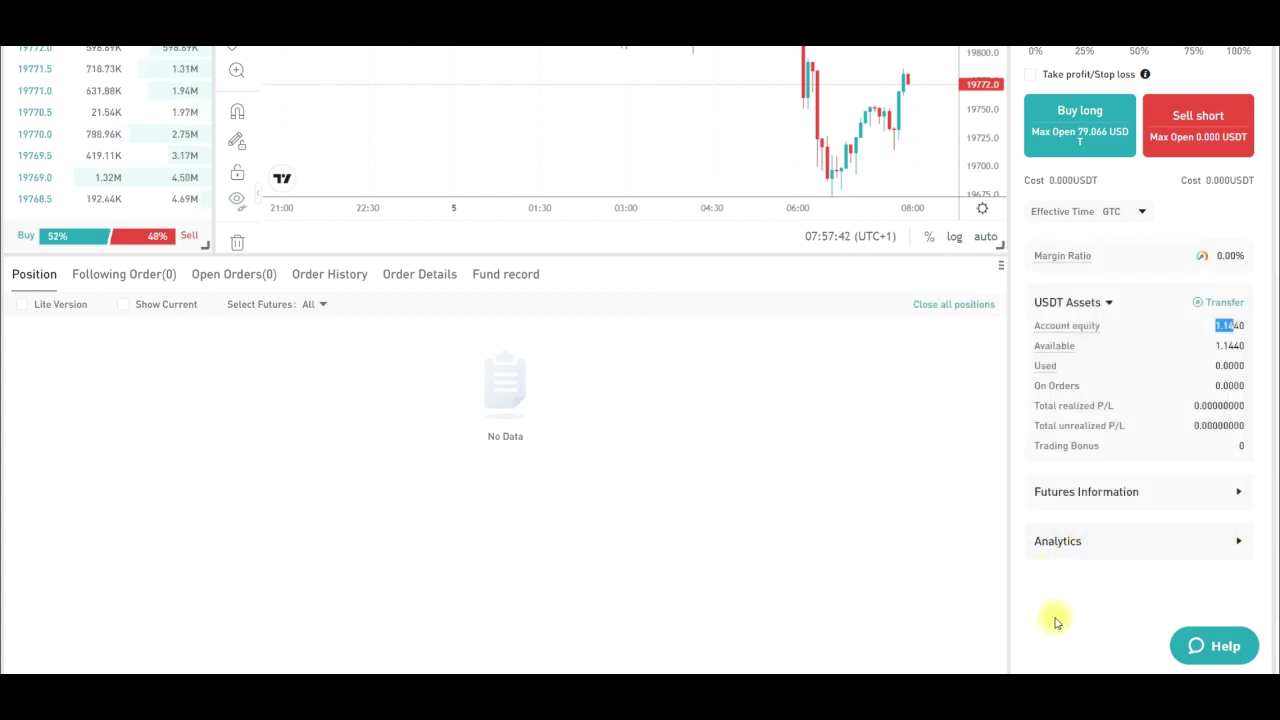
Search the chart indicators for "ema" and add Moving Average Exponential to the BTCUSDT chart
{"action": "scroll", "coordinate": [1134, 320], "scroll_direction": "up", "scroll_amount": 3}
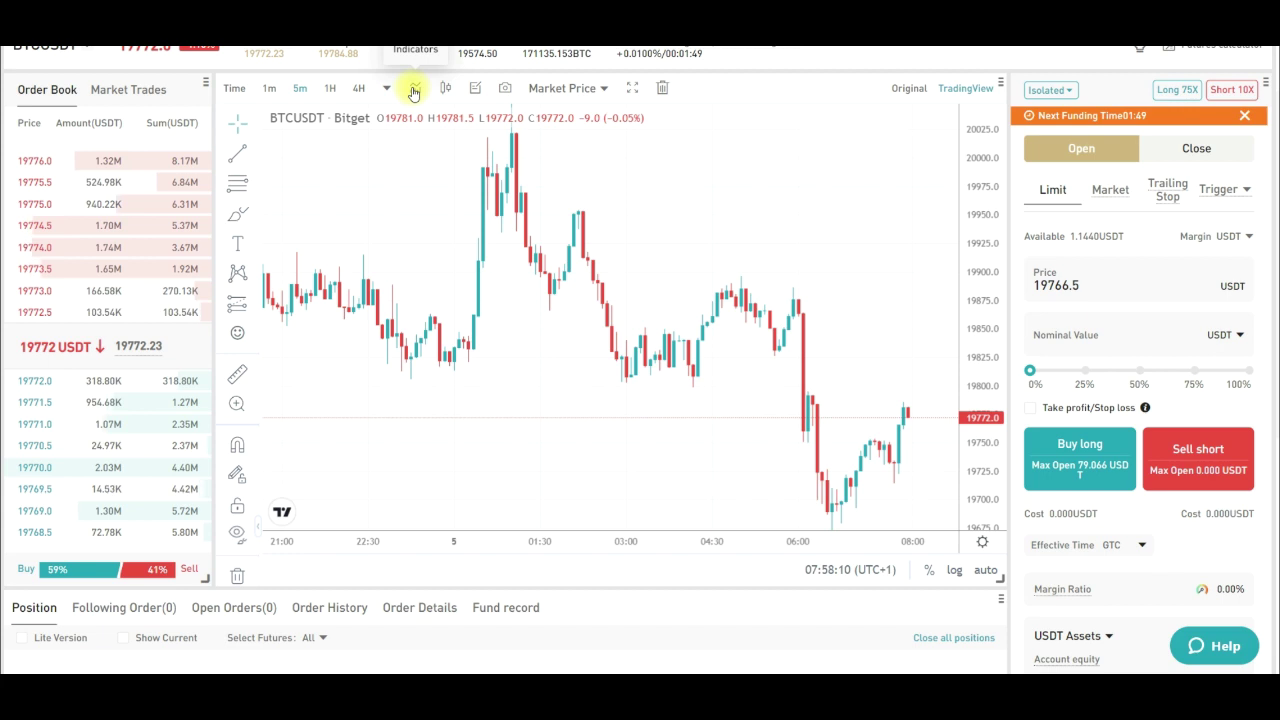
{"action": "scroll", "coordinate": [1143, 409], "scroll_direction": "up", "scroll_amount": 1}
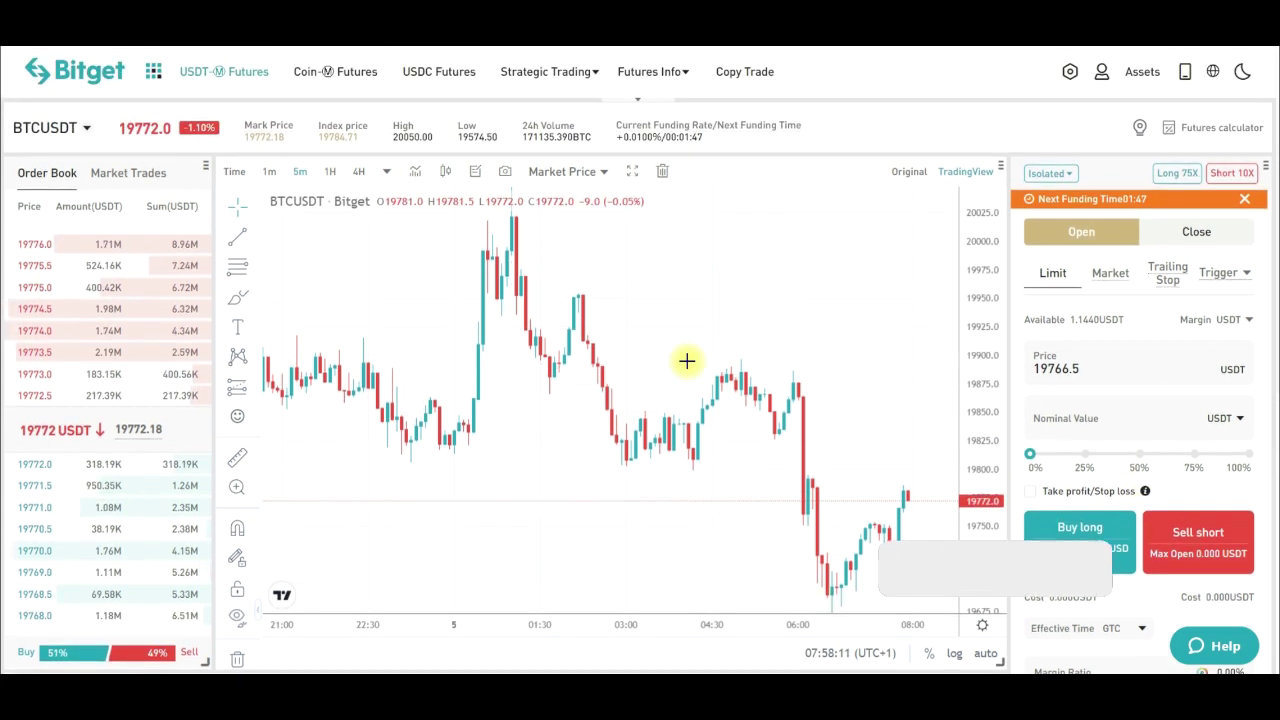
{"action": "left_click", "coordinate": [416, 174]}
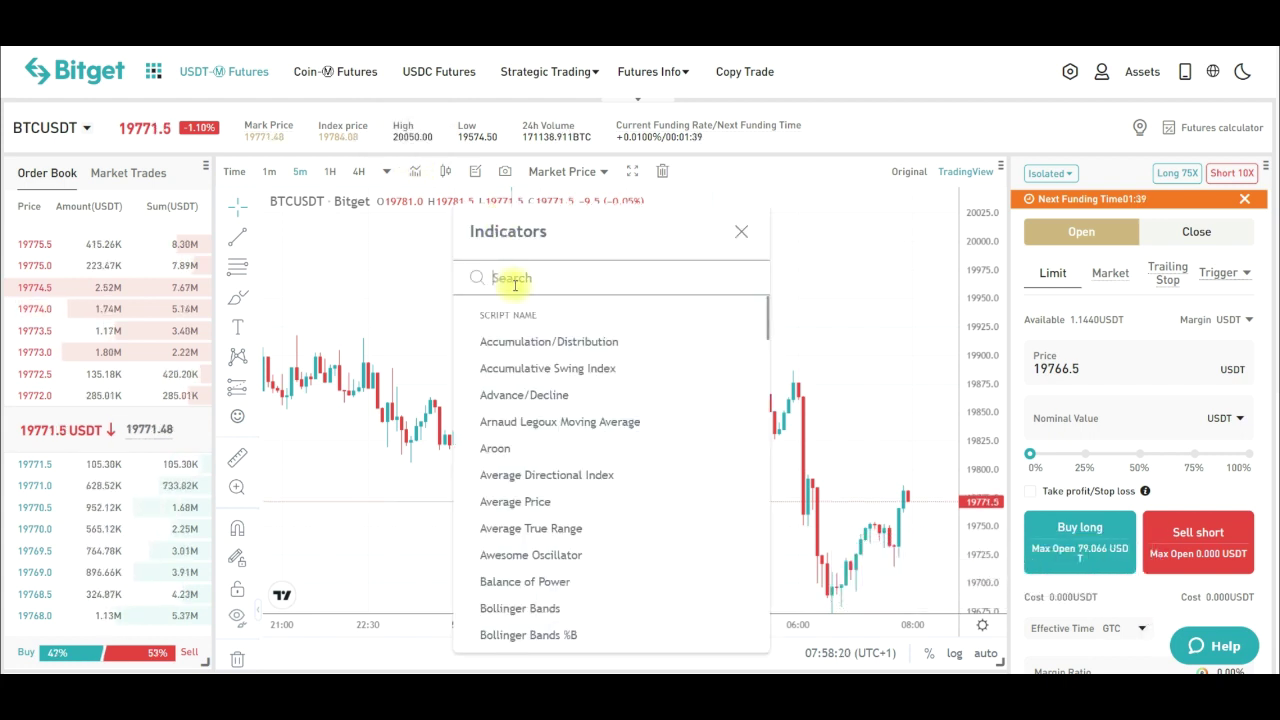
{"action": "type", "text": "ema"}
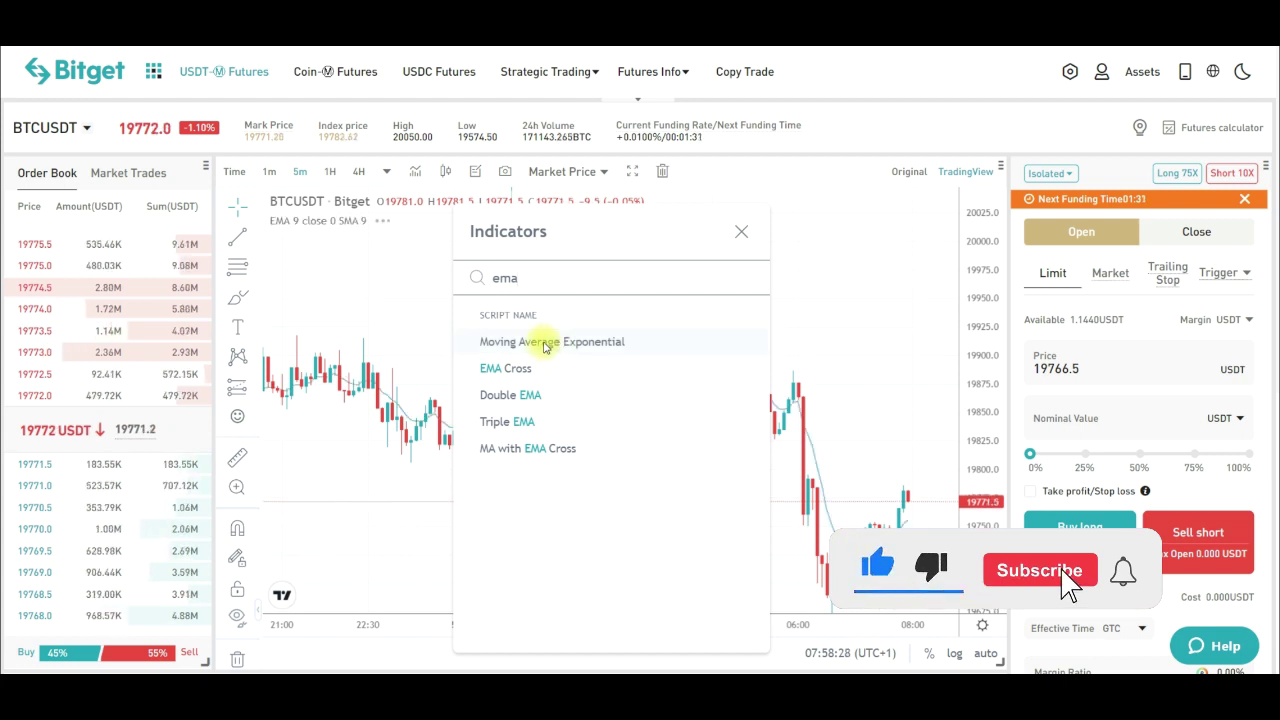
{"action": "left_click", "coordinate": [545, 343]}
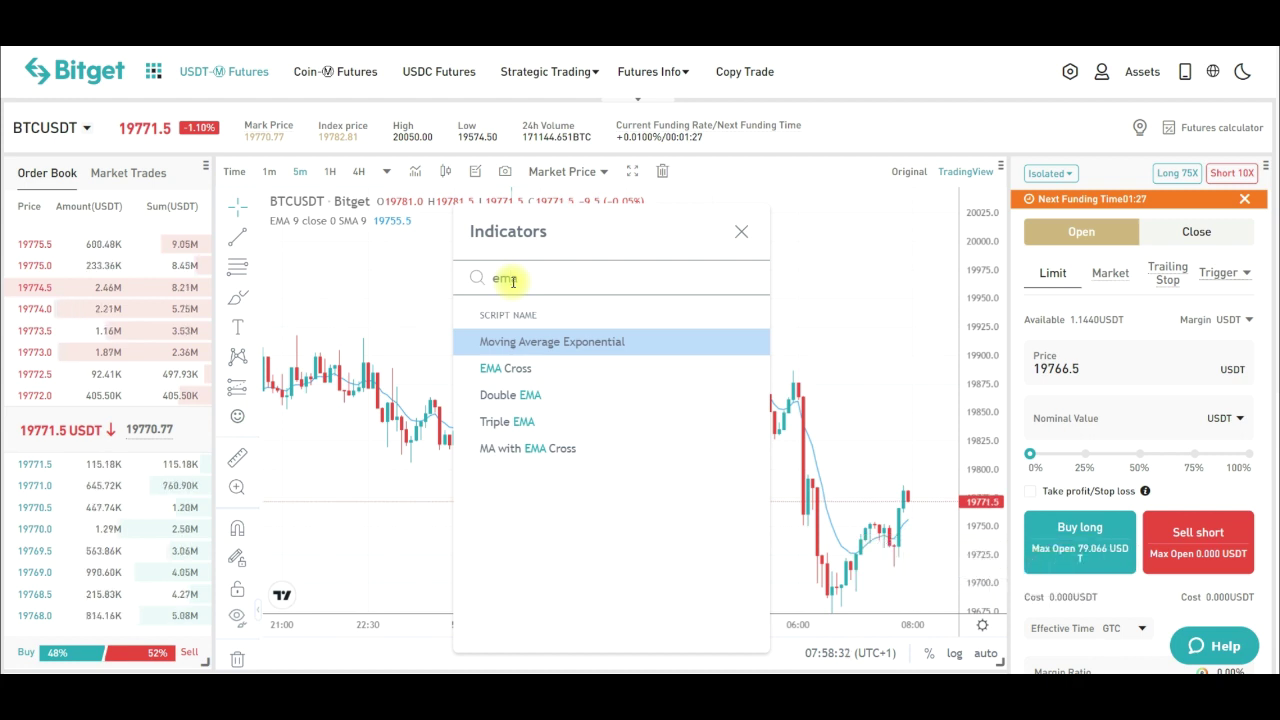
Search the chart indicators for "mac" and add MACD to the BTCUSDT chart
{"action": "key", "text": "BackSpace"}
{"action": "key", "text": "BackSpace"}
{"action": "key", "text": "BackSpace"}
{"action": "type", "text": "ma"}
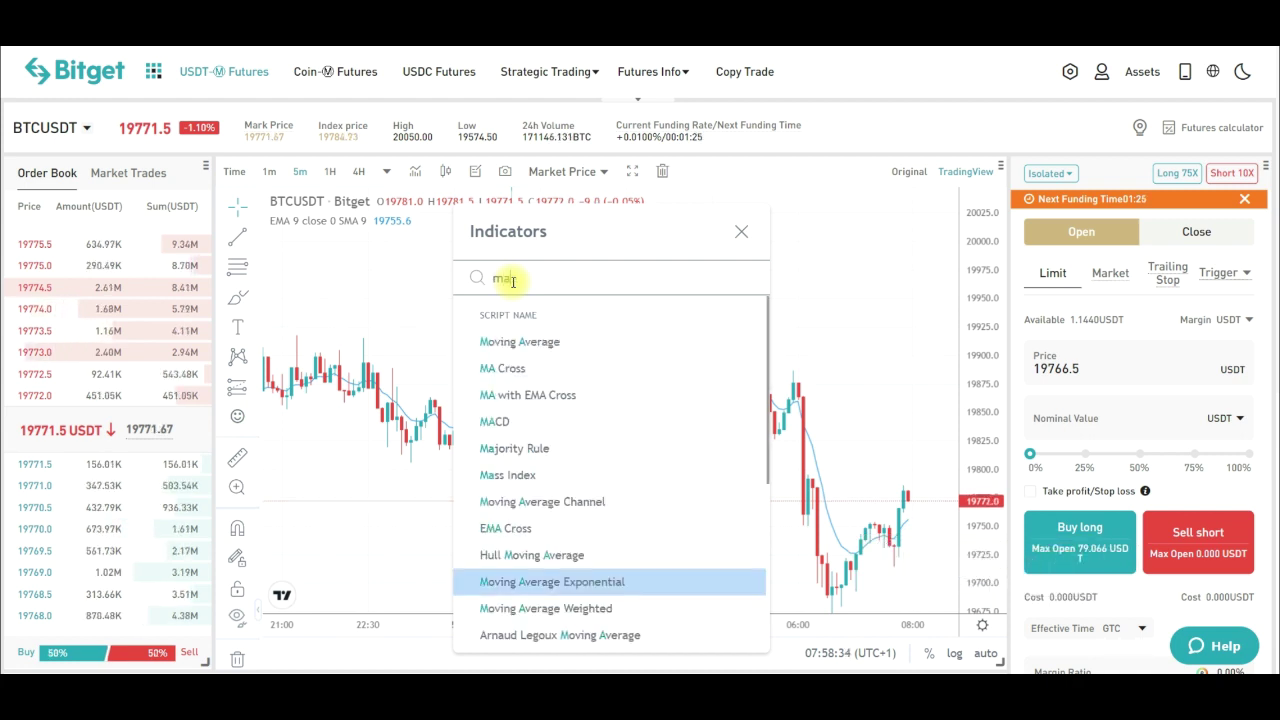
{"action": "type", "text": "c"}
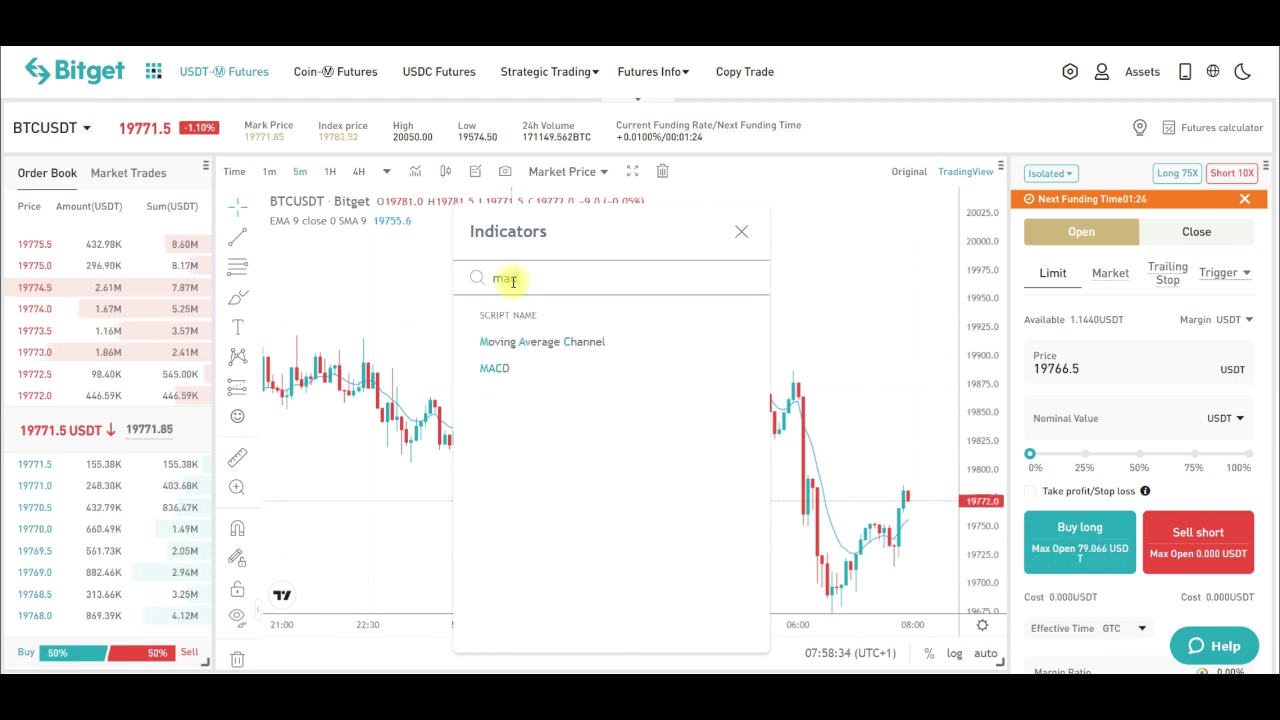
{"action": "left_click", "coordinate": [500, 370]}
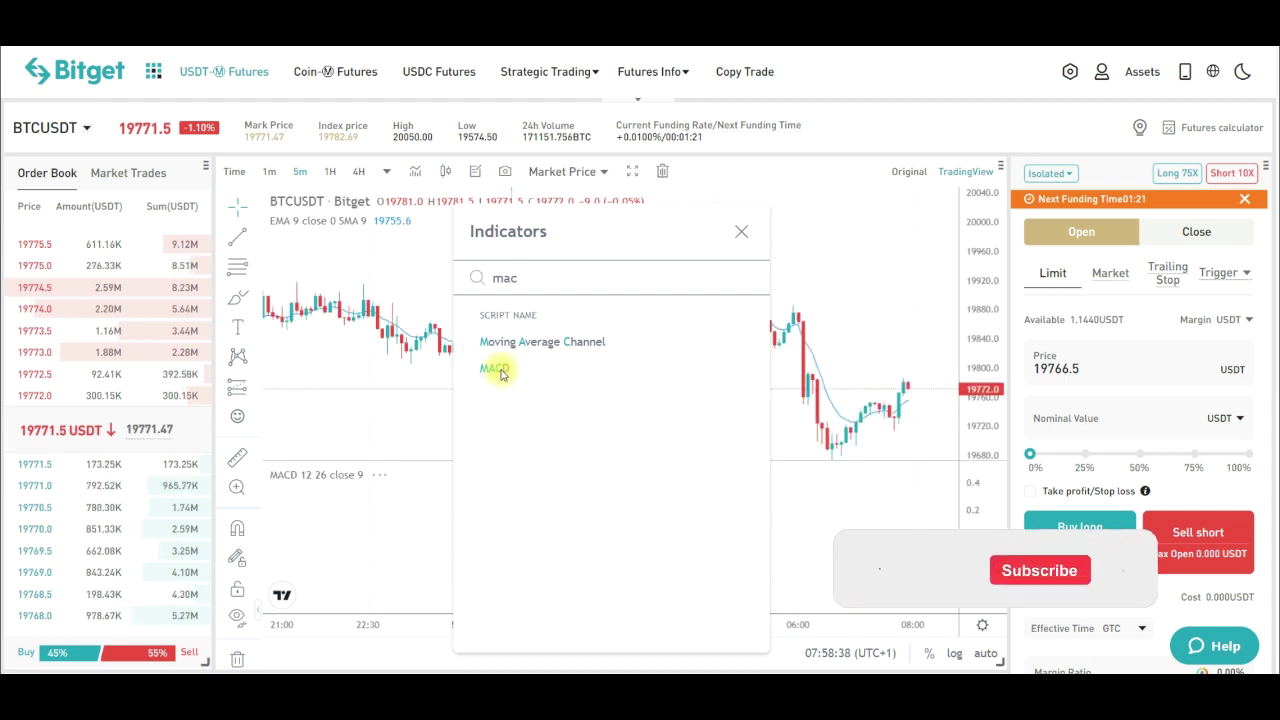
{"action": "left_click", "coordinate": [741, 232]}
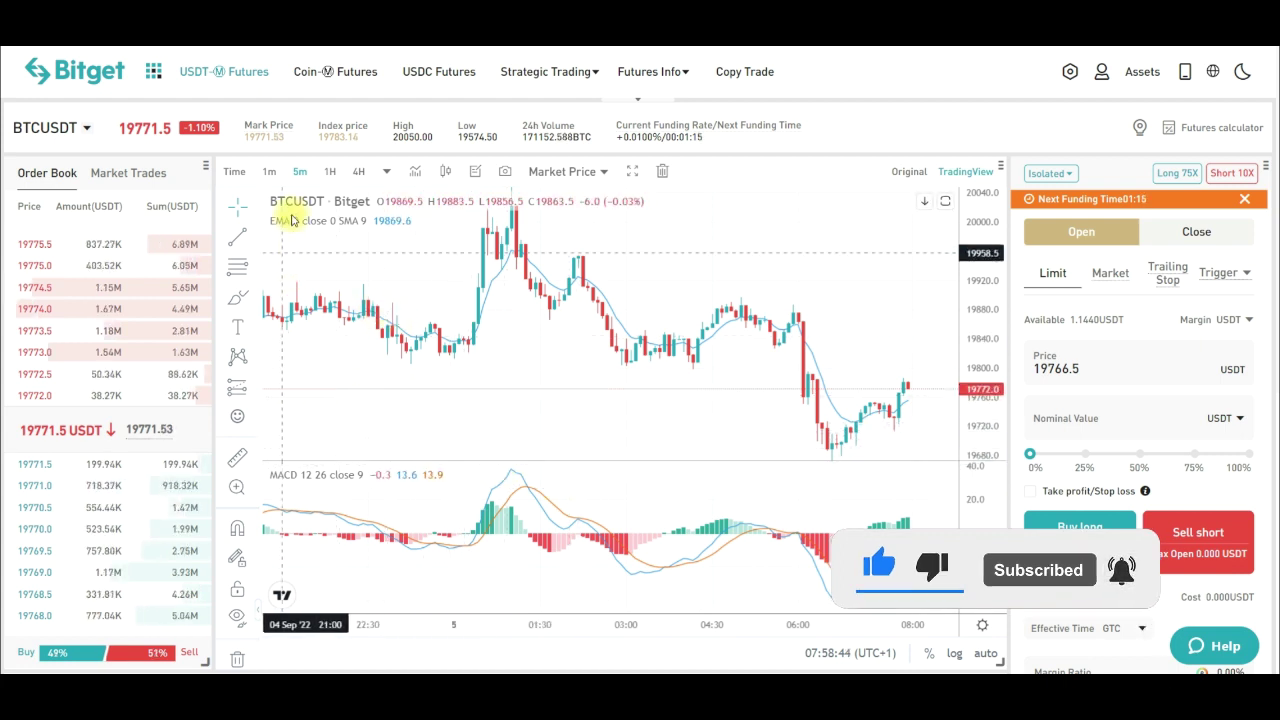
Set the length input of the EMA indicator on the BTCUSDT chart to 200
{"action": "mouse_move", "coordinate": [287, 226]}
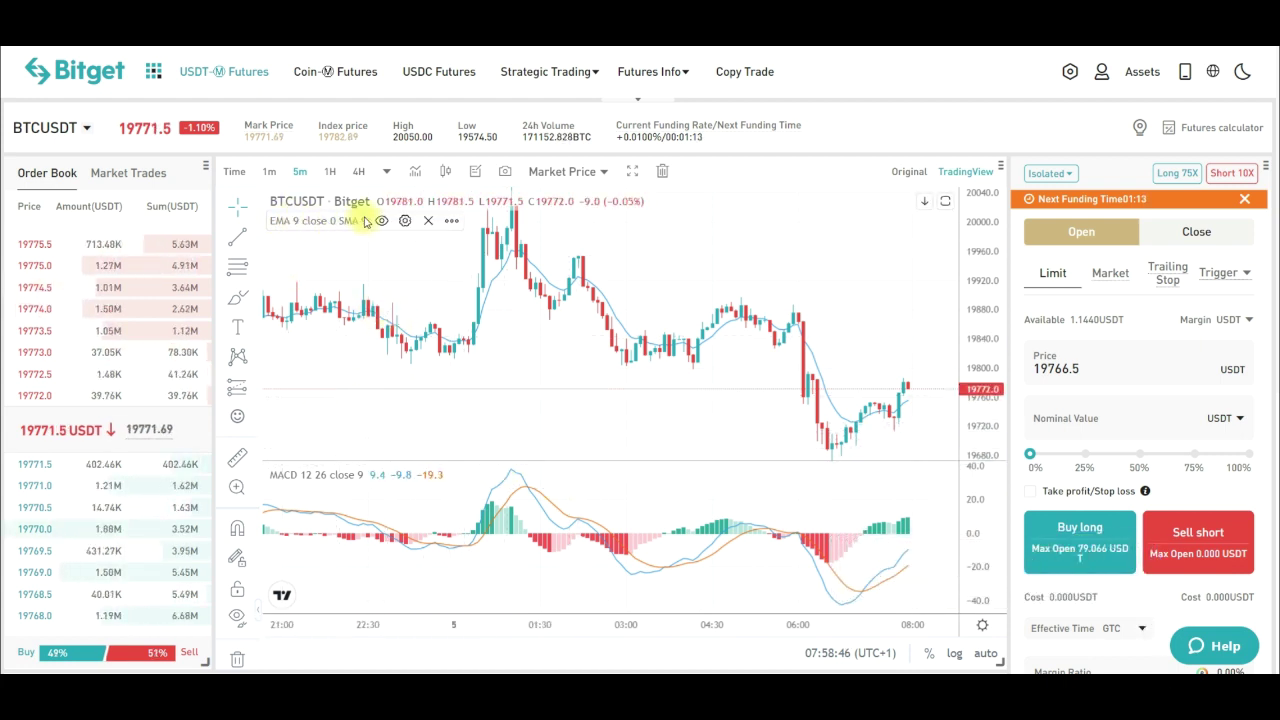
{"action": "left_click", "coordinate": [405, 222]}
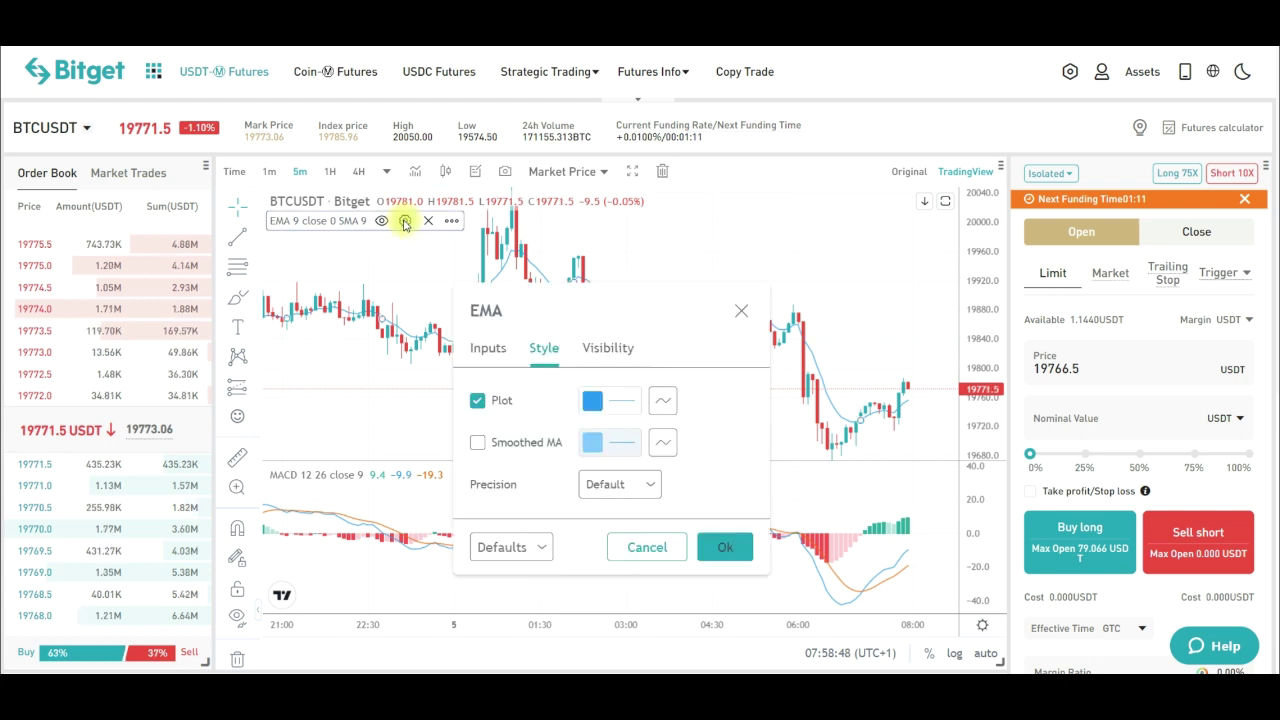
{"action": "left_click", "coordinate": [487, 350]}
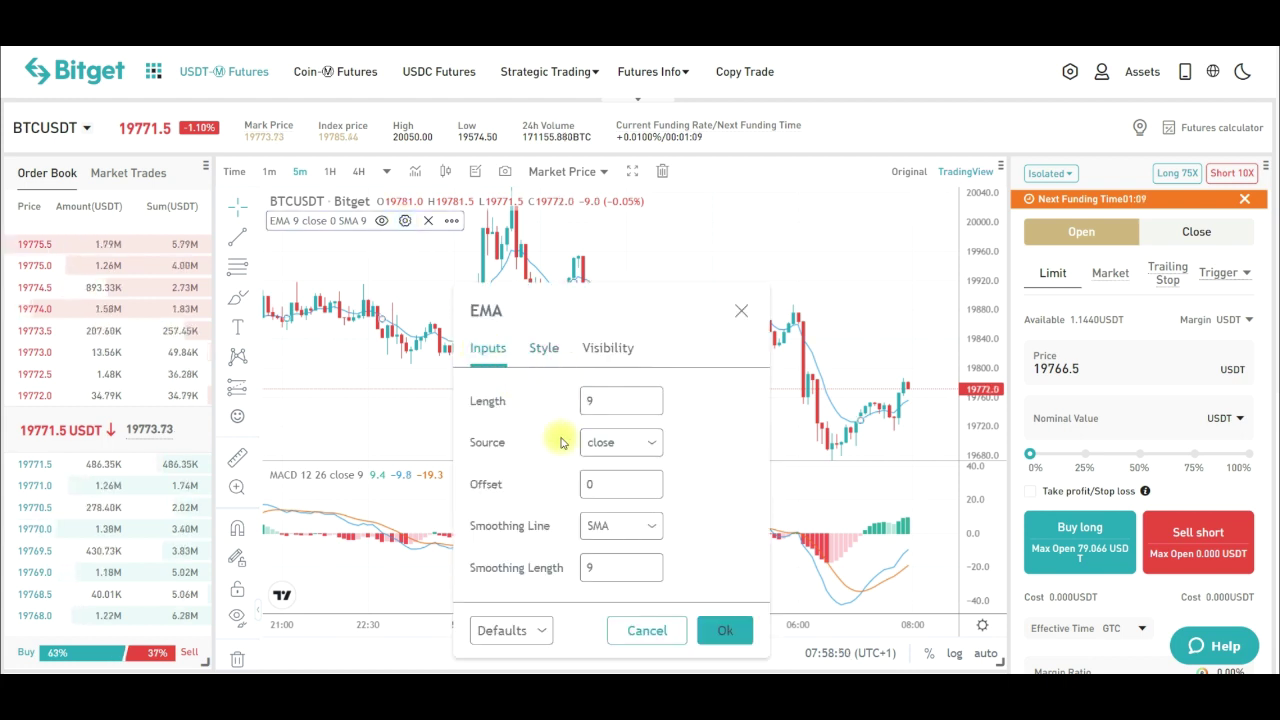
{"action": "left_click", "coordinate": [605, 404]}
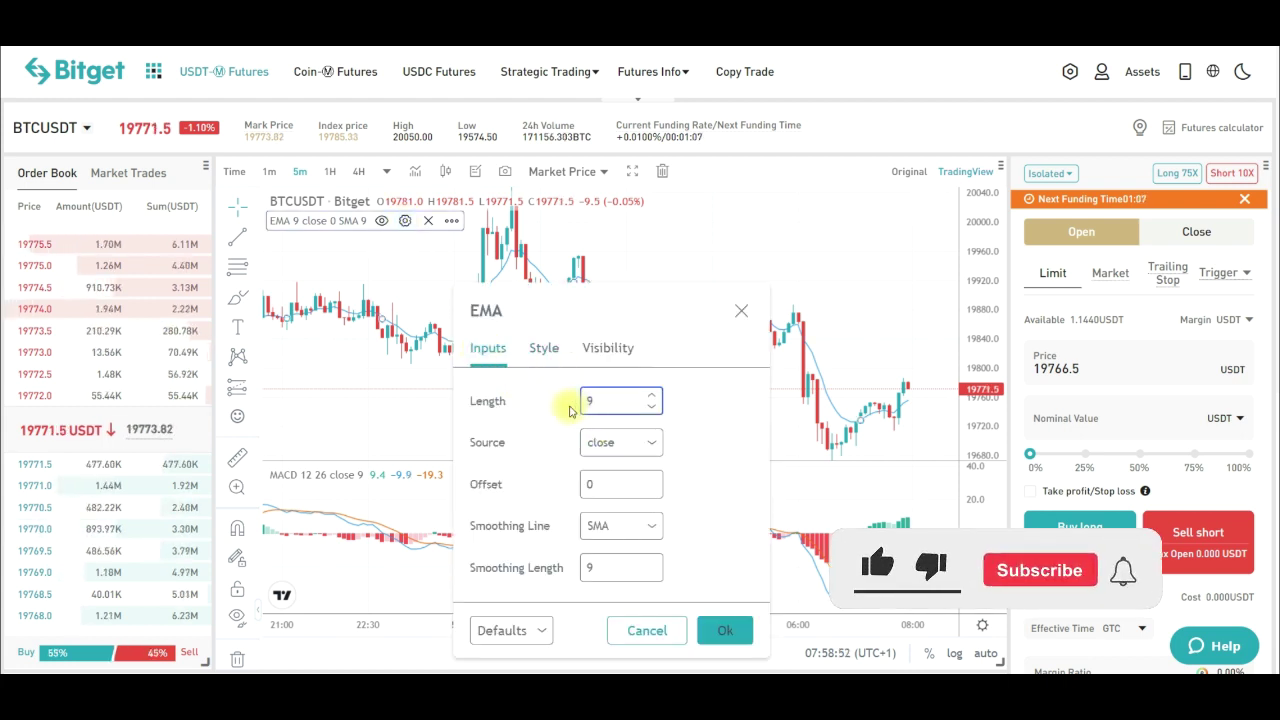
{"action": "type", "text": "2"}
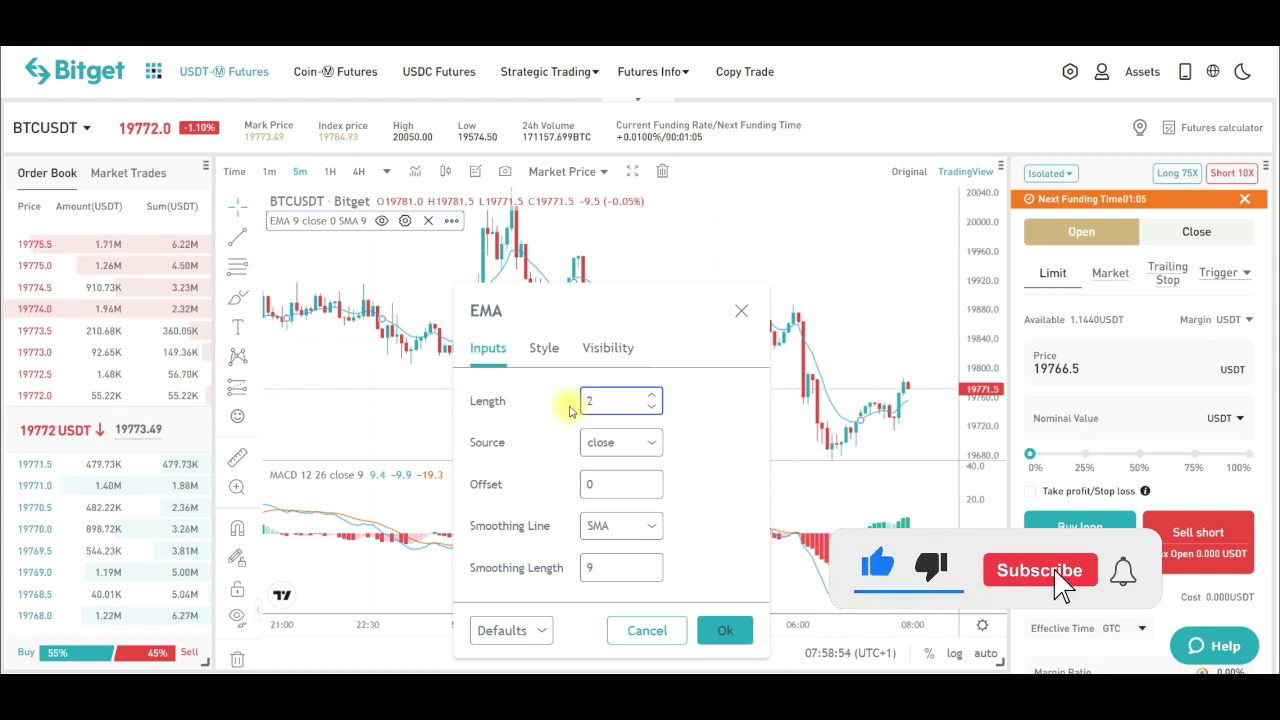
{"action": "type", "text": "00"}
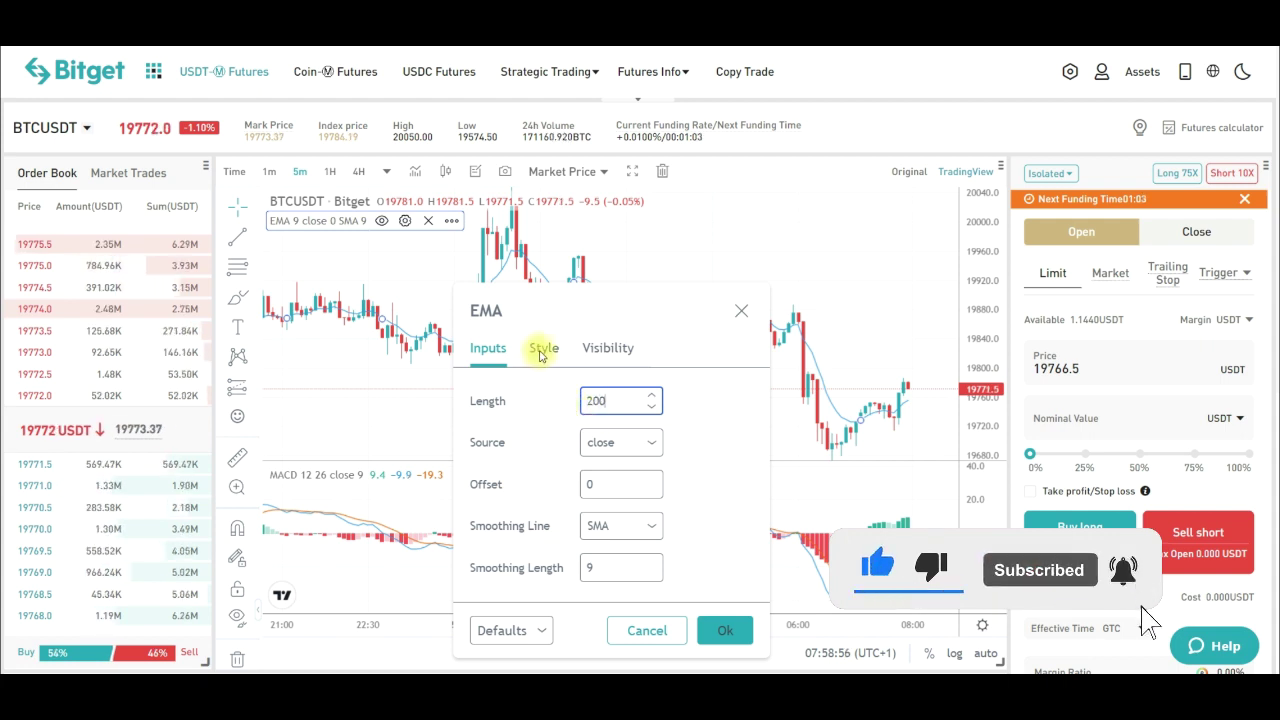
Give the EMA plot line the second thickness option, apply the settings and deselect the line
{"action": "left_click", "coordinate": [543, 349]}
{"action": "left_click", "coordinate": [637, 402]}
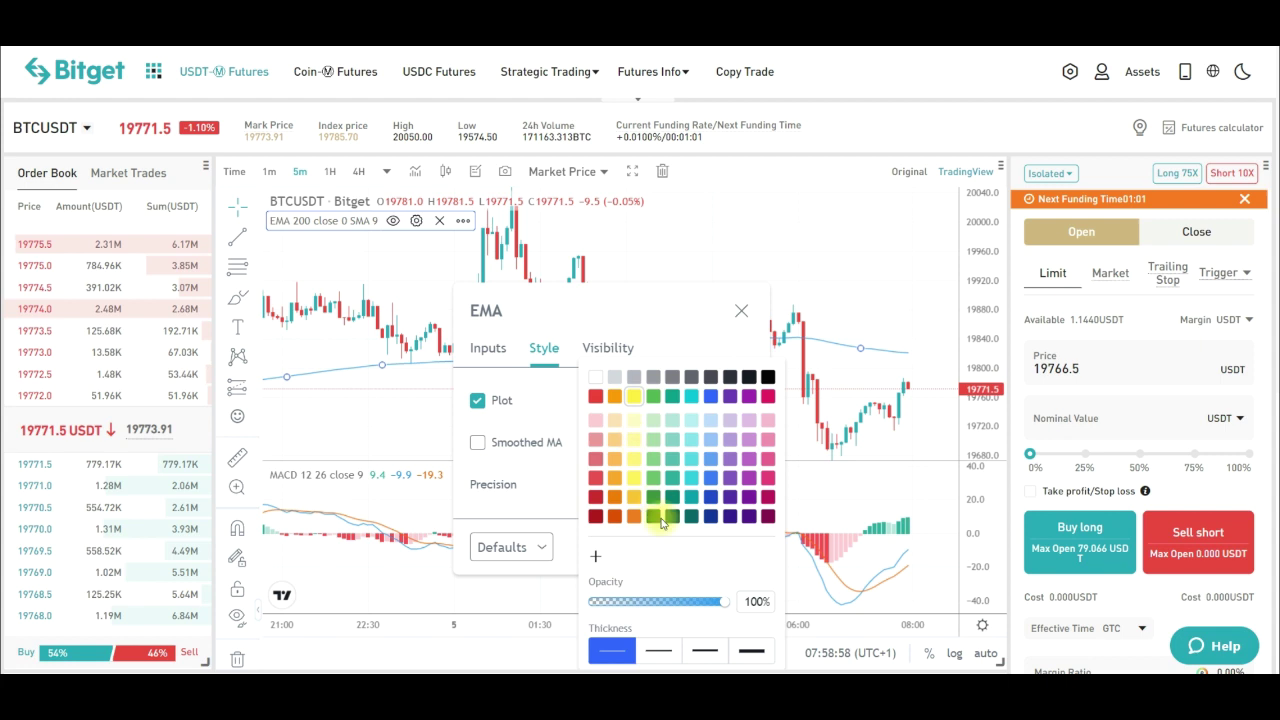
{"action": "left_click", "coordinate": [674, 655]}
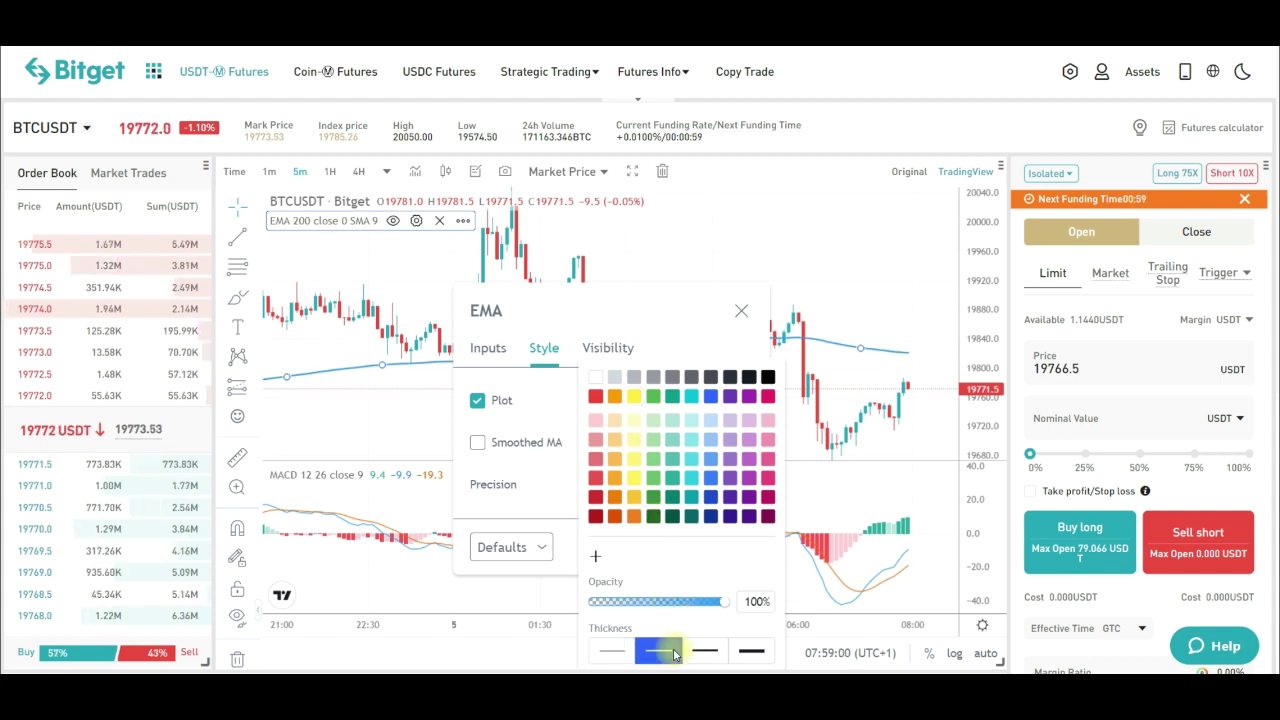
{"action": "left_click", "coordinate": [674, 326]}
{"action": "left_click", "coordinate": [717, 550]}
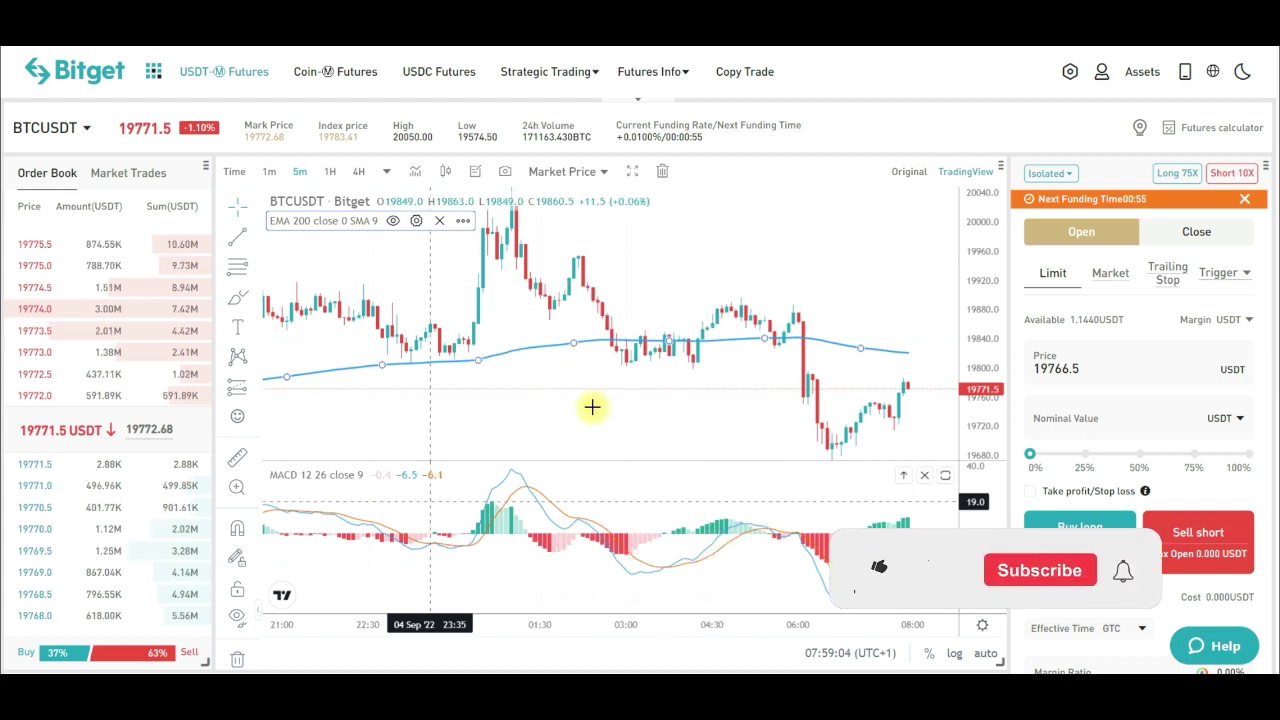
{"action": "left_click", "coordinate": [661, 272]}
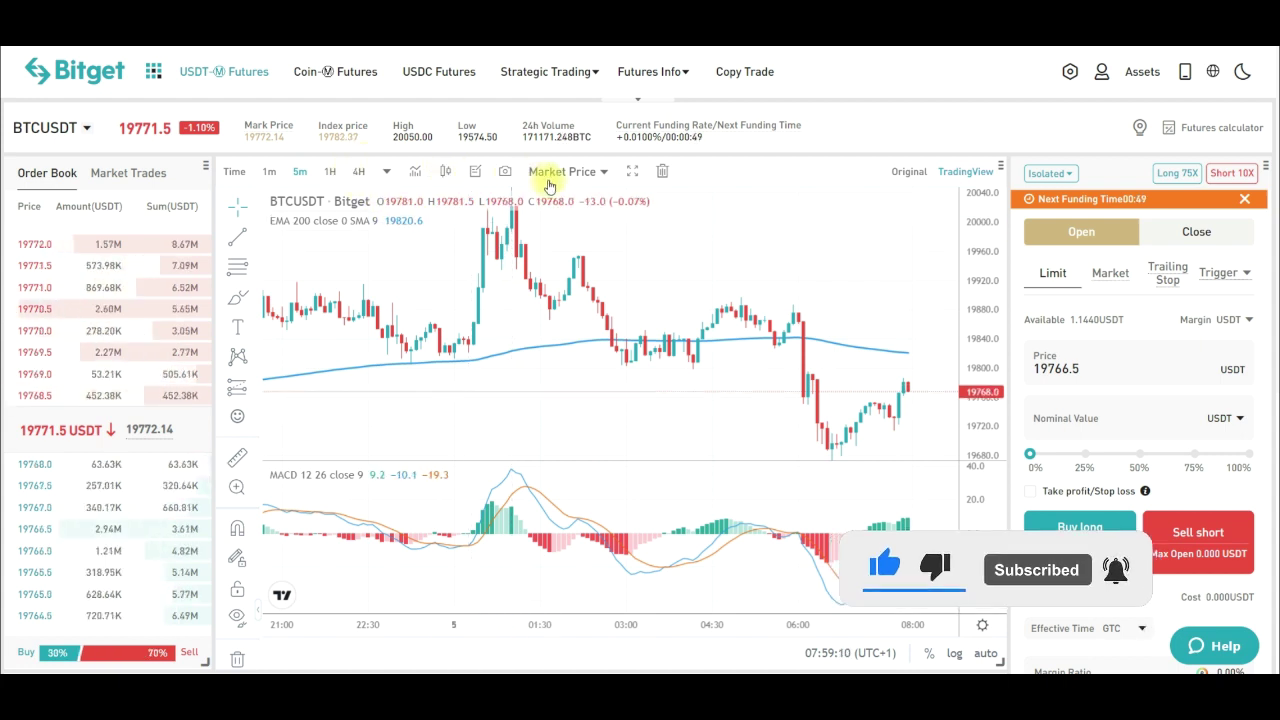
Show the BTCUSDT chart in full screen and examine the 5-minute price action against the 200 EMA and MACD
{"action": "left_click", "coordinate": [634, 174]}
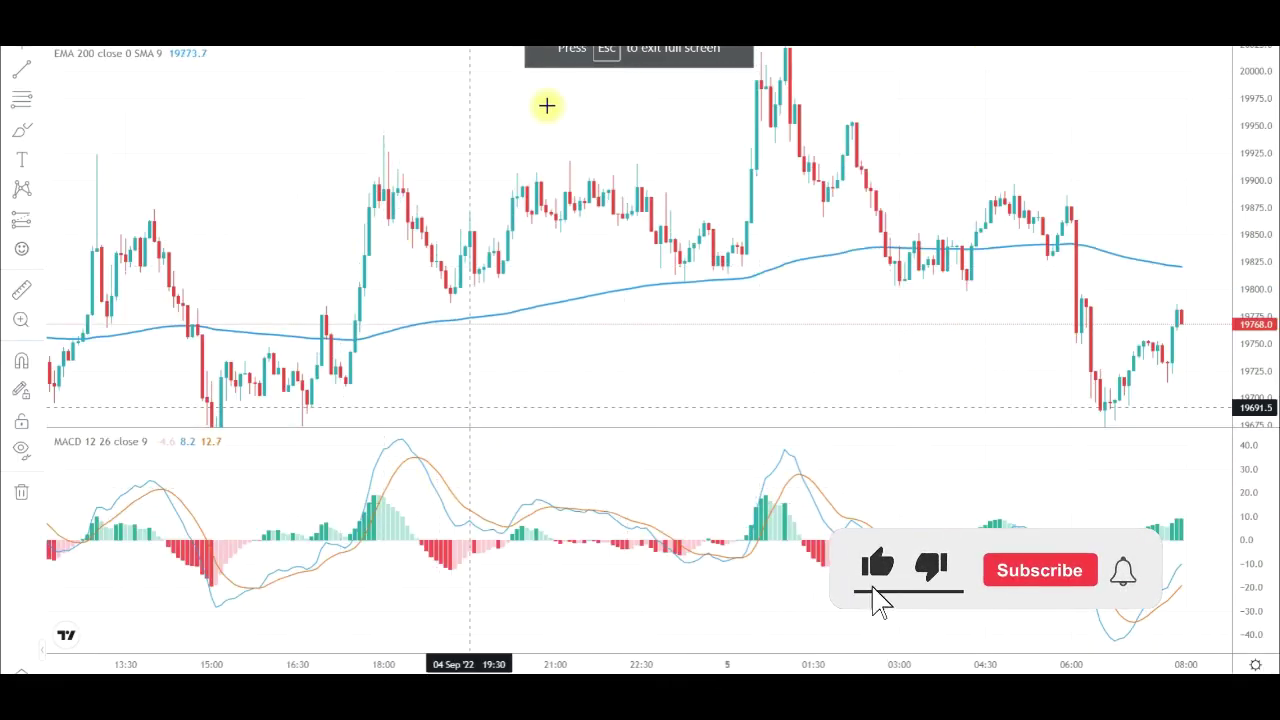
{"action": "left_click_drag", "start_coordinate": [647, 326], "coordinate": [701, 300]}
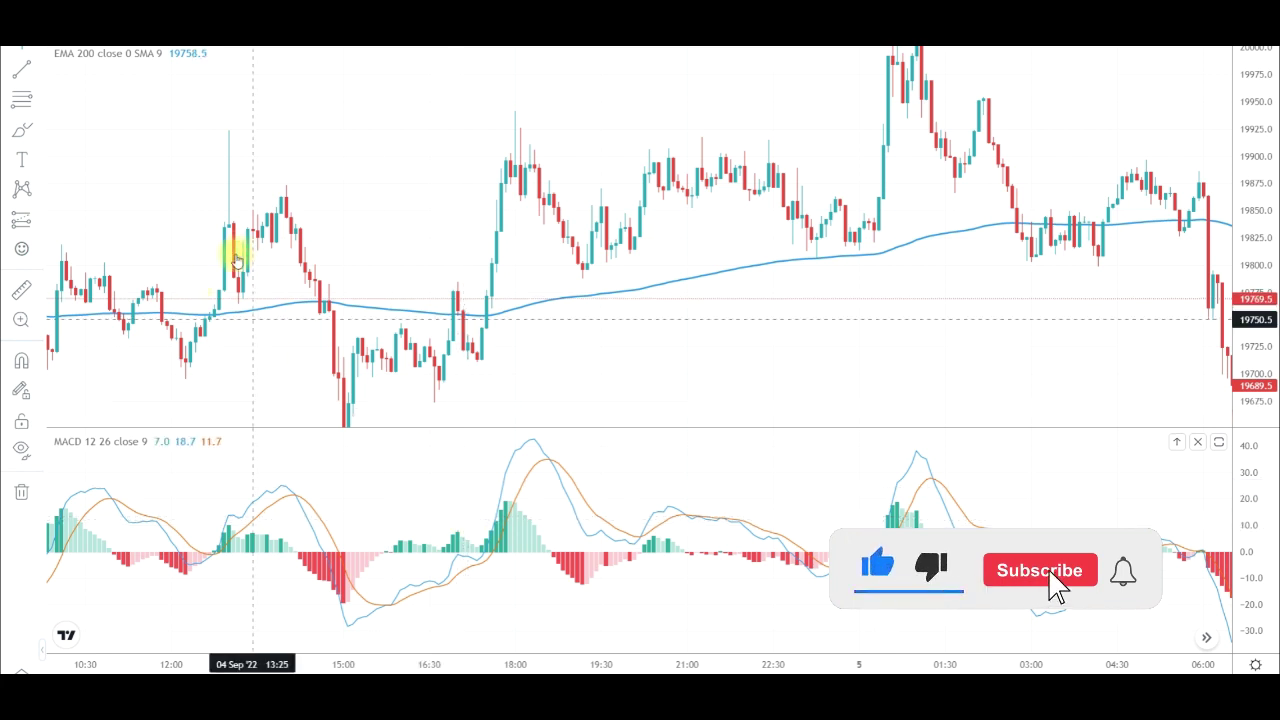
{"action": "left_click", "coordinate": [287, 314]}
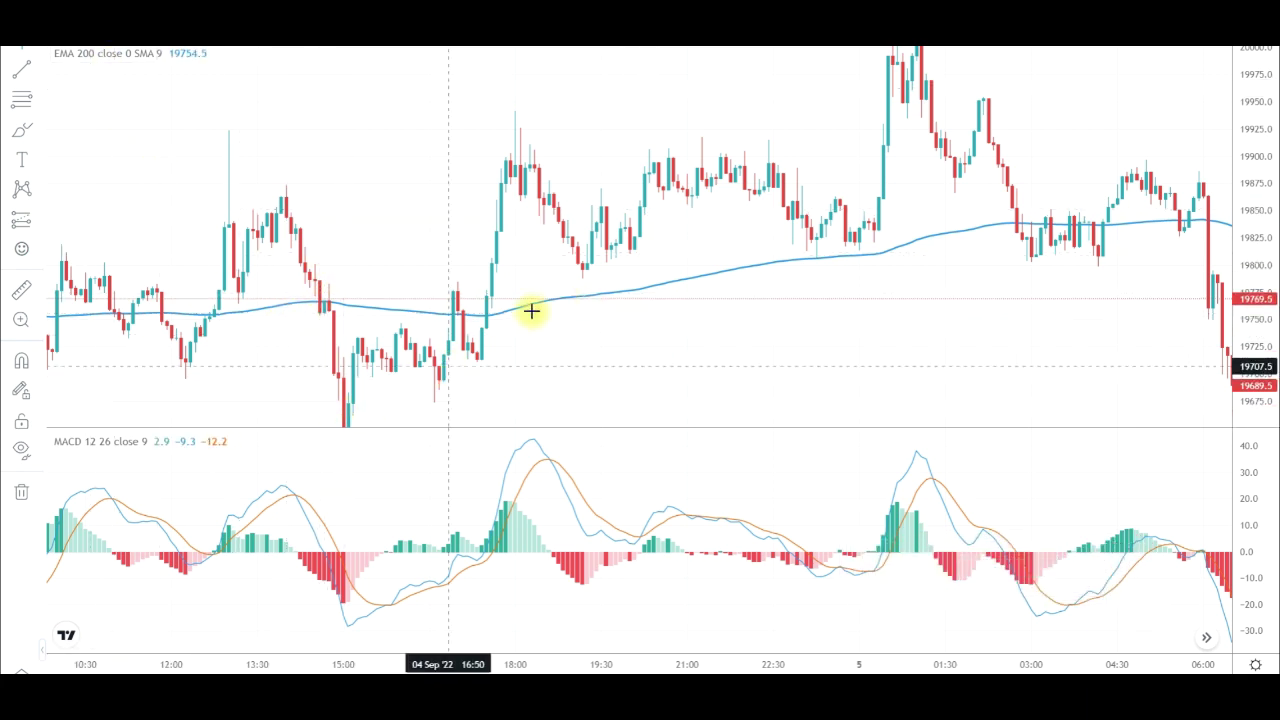
{"action": "left_click_drag", "start_coordinate": [334, 329], "coordinate": [240, 349]}
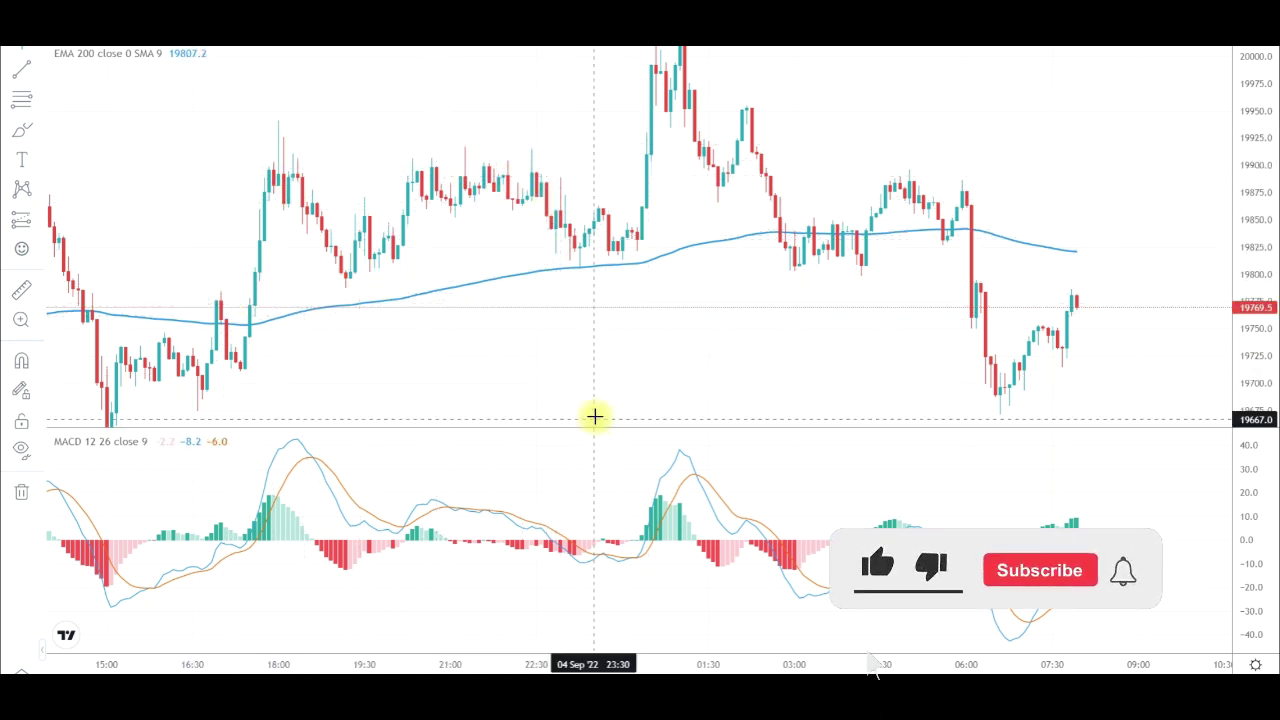
{"action": "left_click_drag", "start_coordinate": [530, 223], "coordinate": [997, 137]}
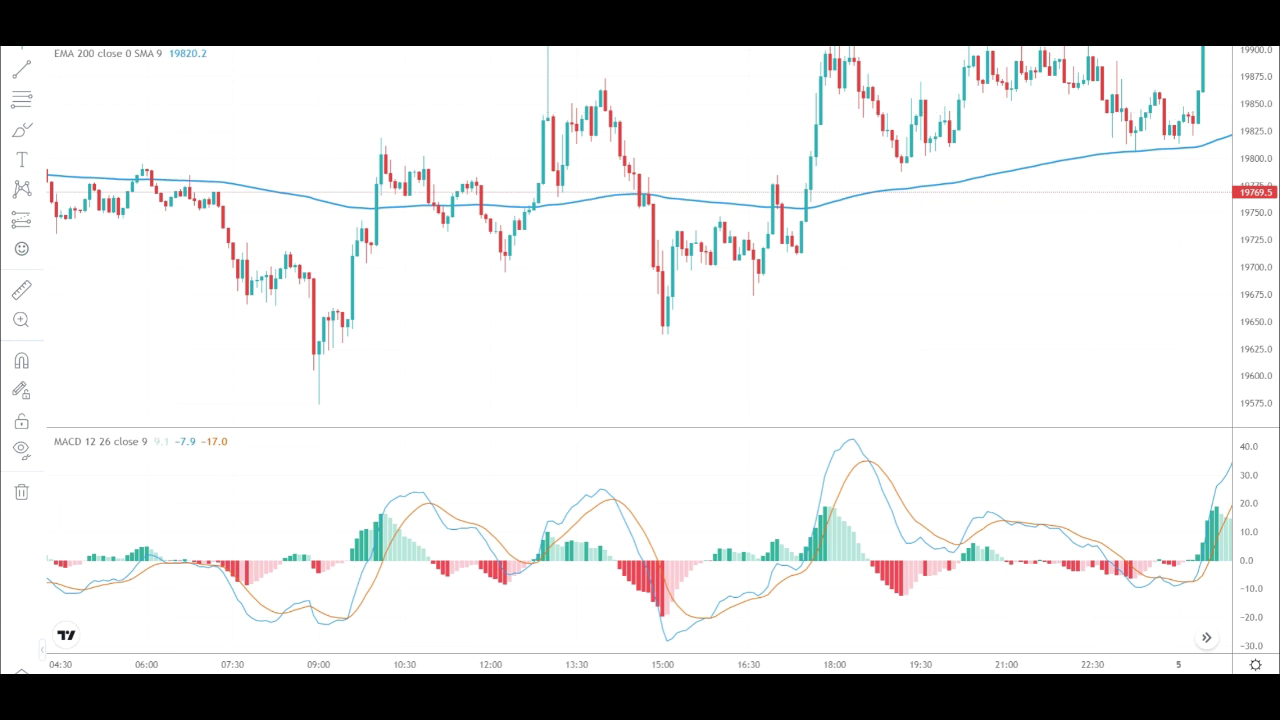
Switch the chart to hourly candles and examine late August to early September price moves against the 200 EMA and MACD crossovers
{"action": "left_click", "coordinate": [276, 271]}
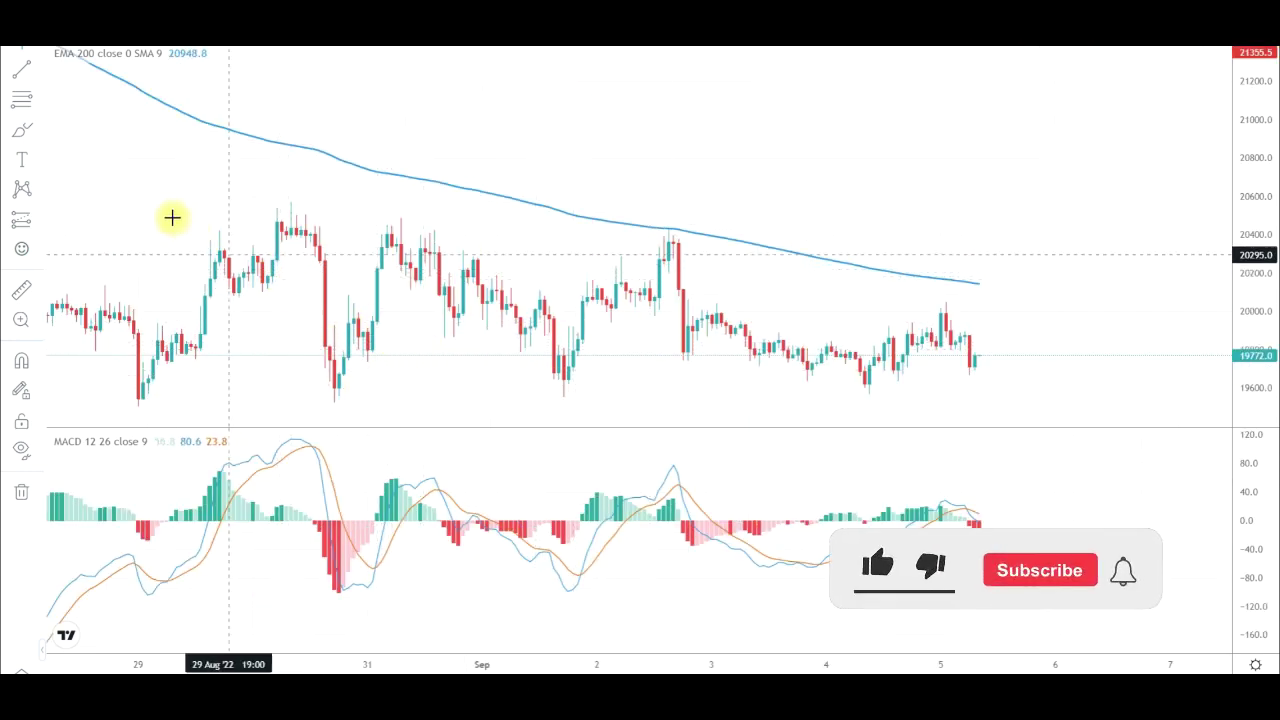
{"action": "left_click_drag", "start_coordinate": [447, 192], "coordinate": [917, 206]}
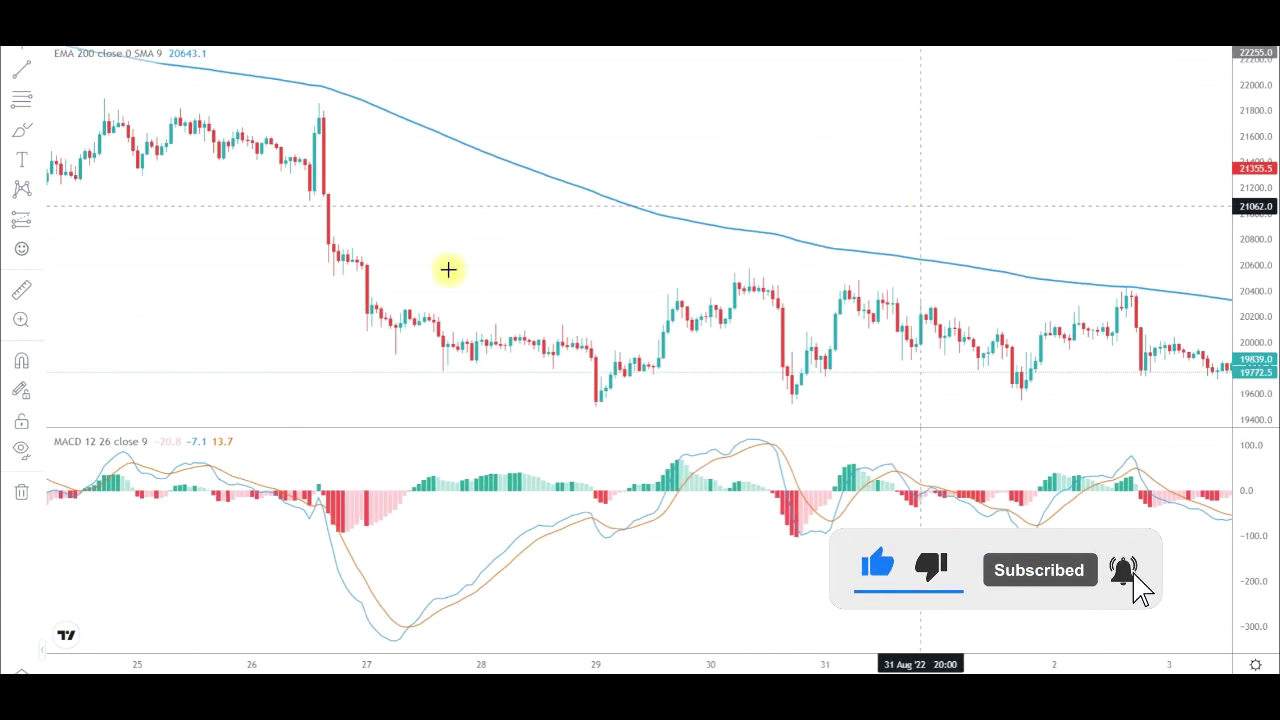
{"action": "left_click_drag", "start_coordinate": [174, 231], "coordinate": [200, 109]}
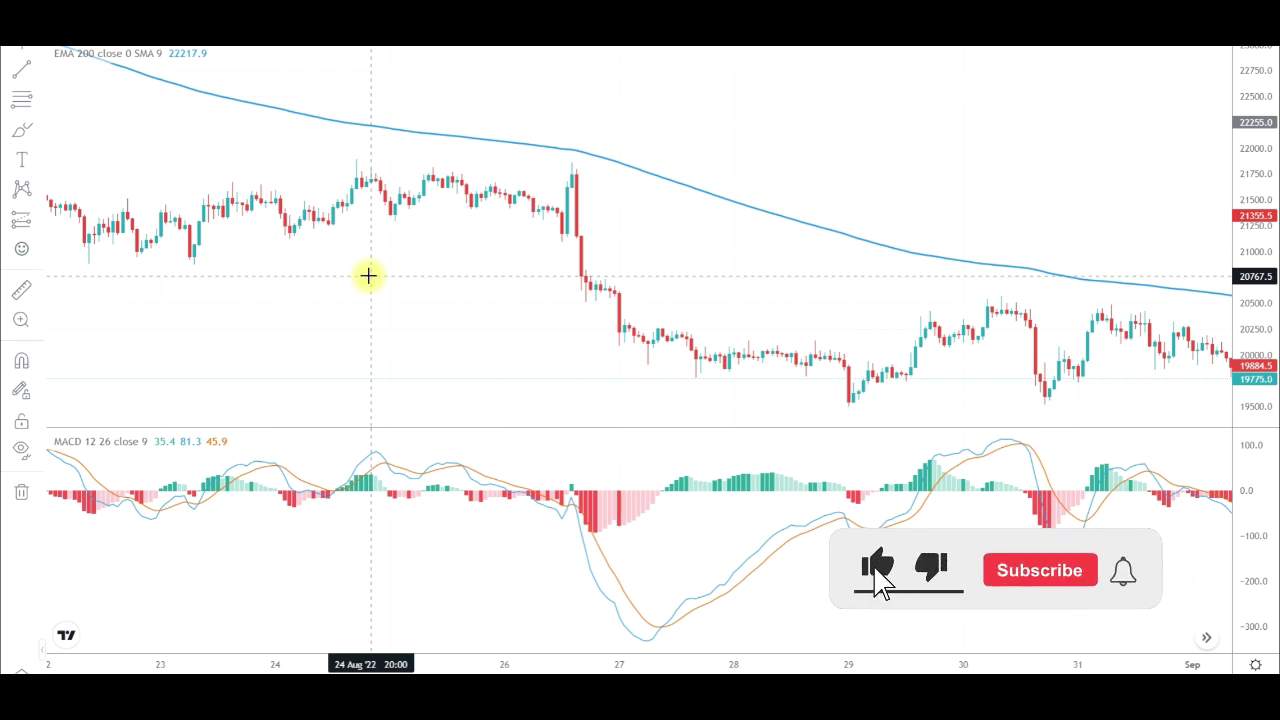
{"action": "left_click_drag", "start_coordinate": [423, 257], "coordinate": [14, 277]}
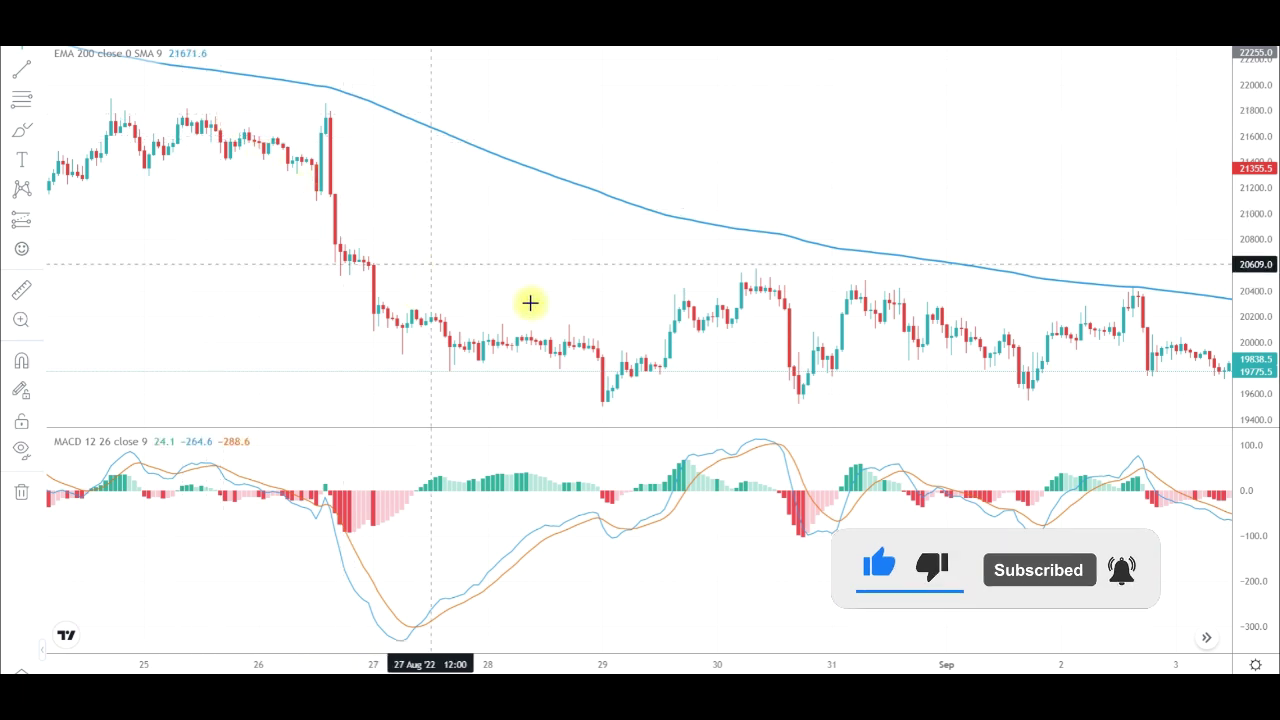
{"action": "left_click_drag", "start_coordinate": [549, 303], "coordinate": [337, 289]}
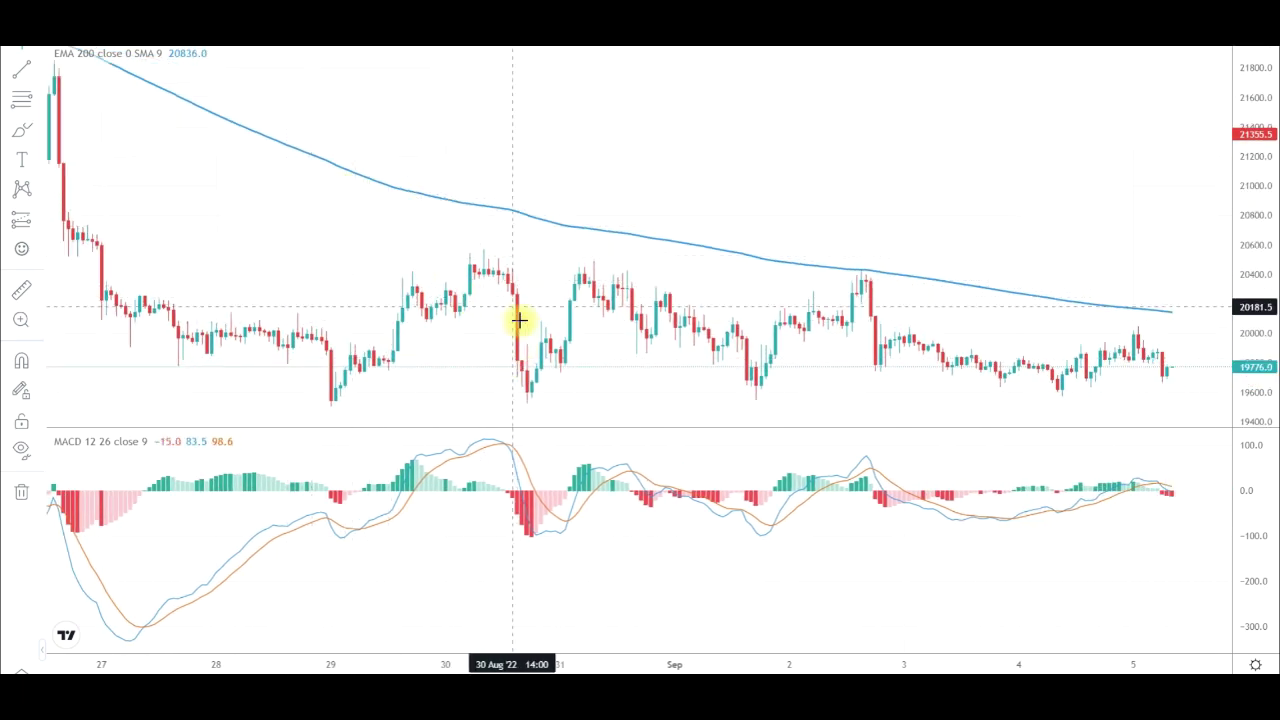
{"action": "left_click_drag", "start_coordinate": [629, 249], "coordinate": [670, 237]}
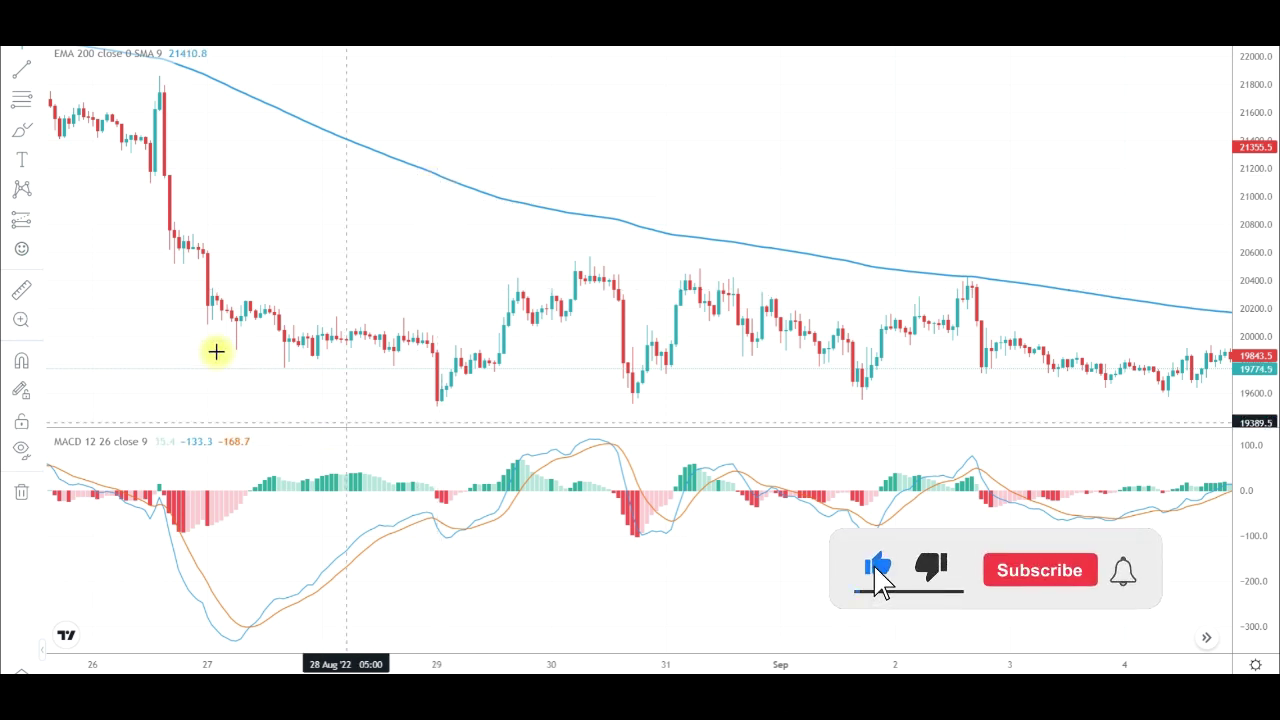
{"action": "left_click_drag", "start_coordinate": [486, 289], "coordinate": [594, 280]}
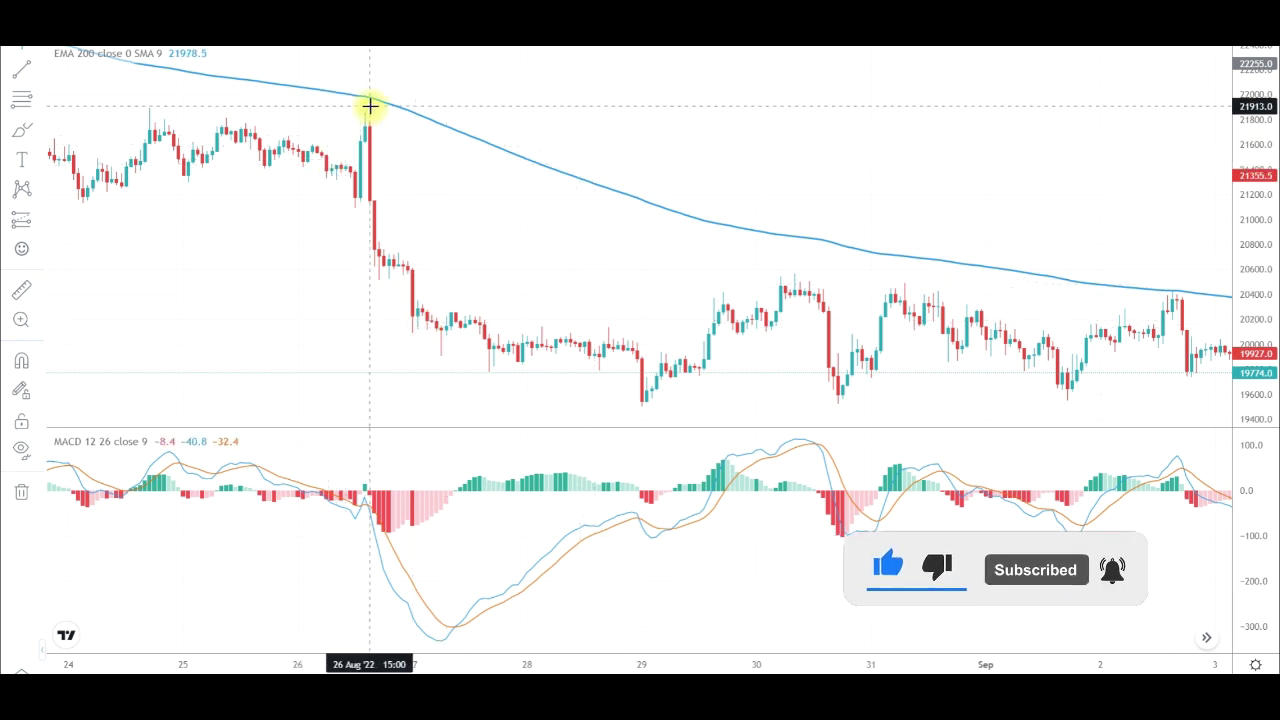
{"action": "left_click_drag", "start_coordinate": [511, 260], "coordinate": [317, 240]}
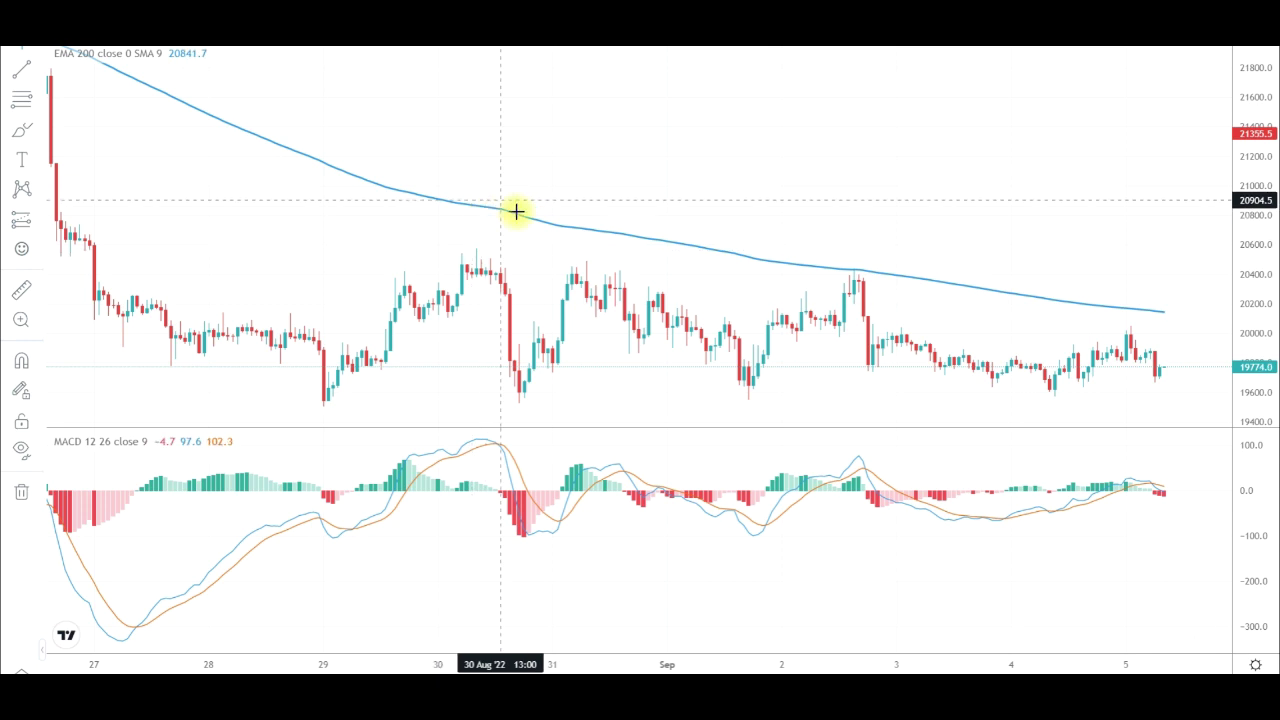
{"action": "left_click_drag", "start_coordinate": [501, 489], "coordinate": [339, 350]}
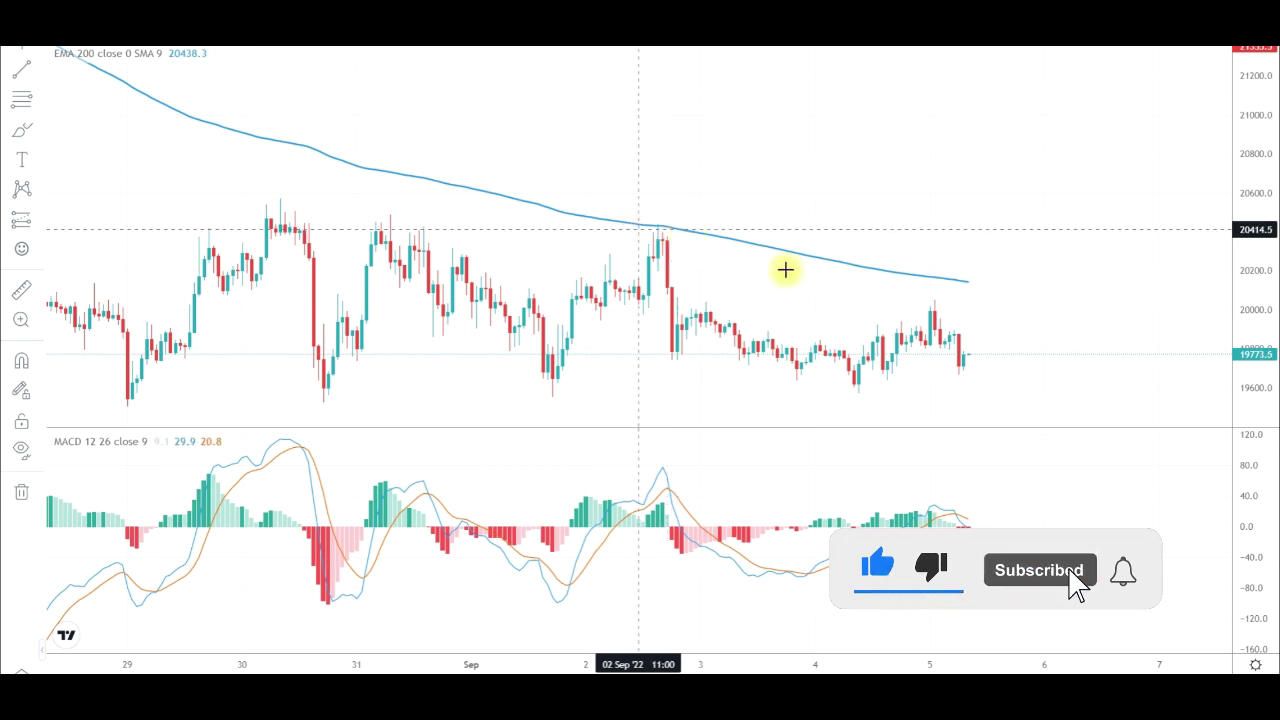
{"action": "left_click_drag", "start_coordinate": [655, 377], "coordinate": [451, 366]}
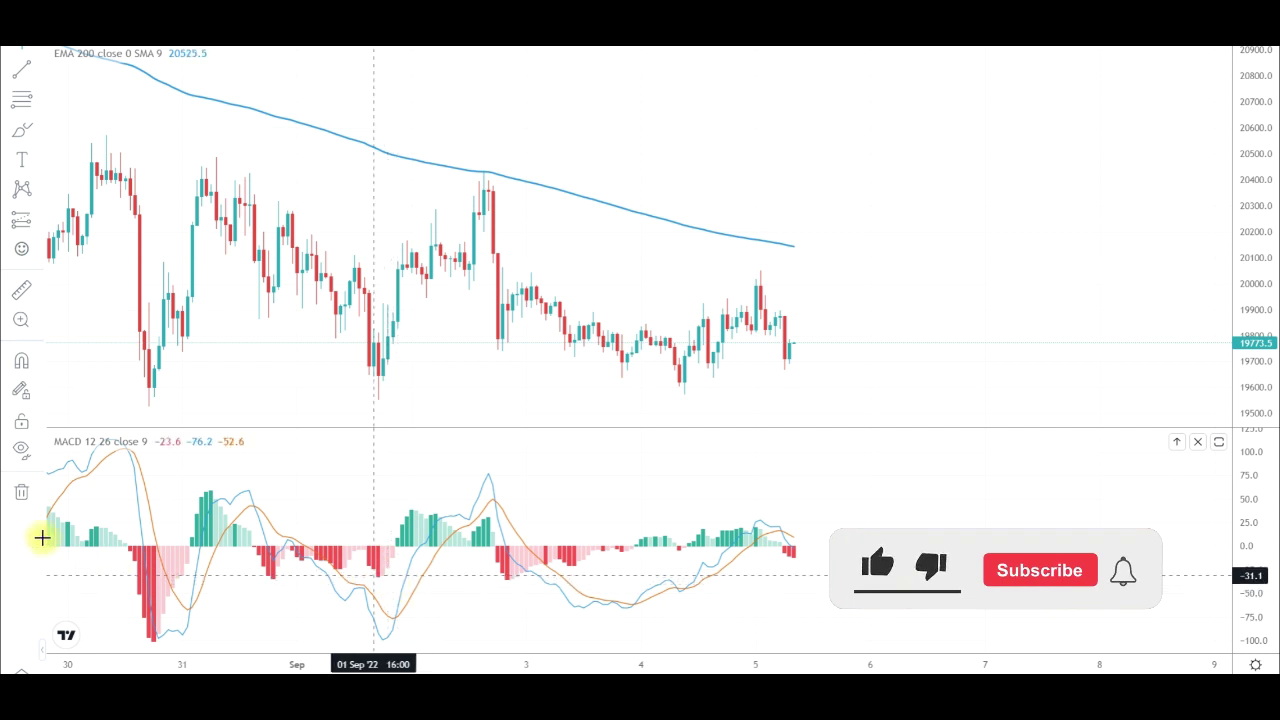
Give the MACD and Signal lines of the MACD indicator a thicker line style and apply the settings
{"action": "mouse_move", "coordinate": [150, 443]}
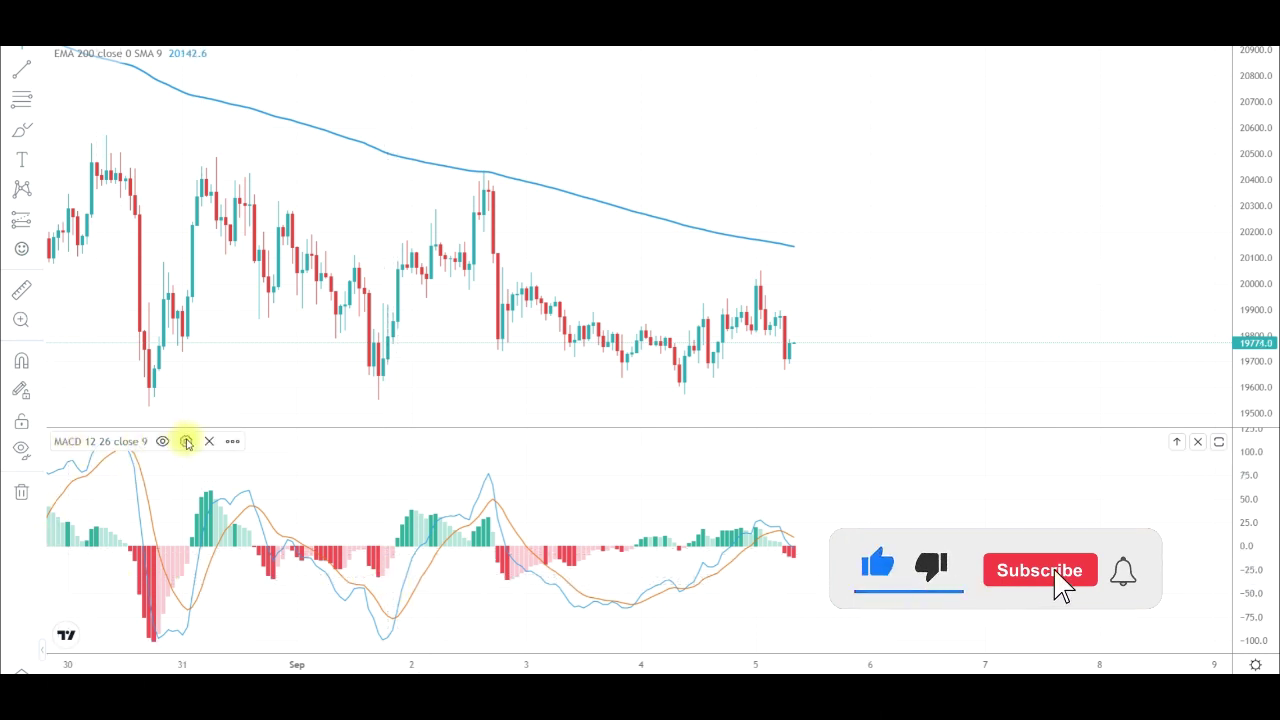
{"action": "left_click", "coordinate": [186, 443]}
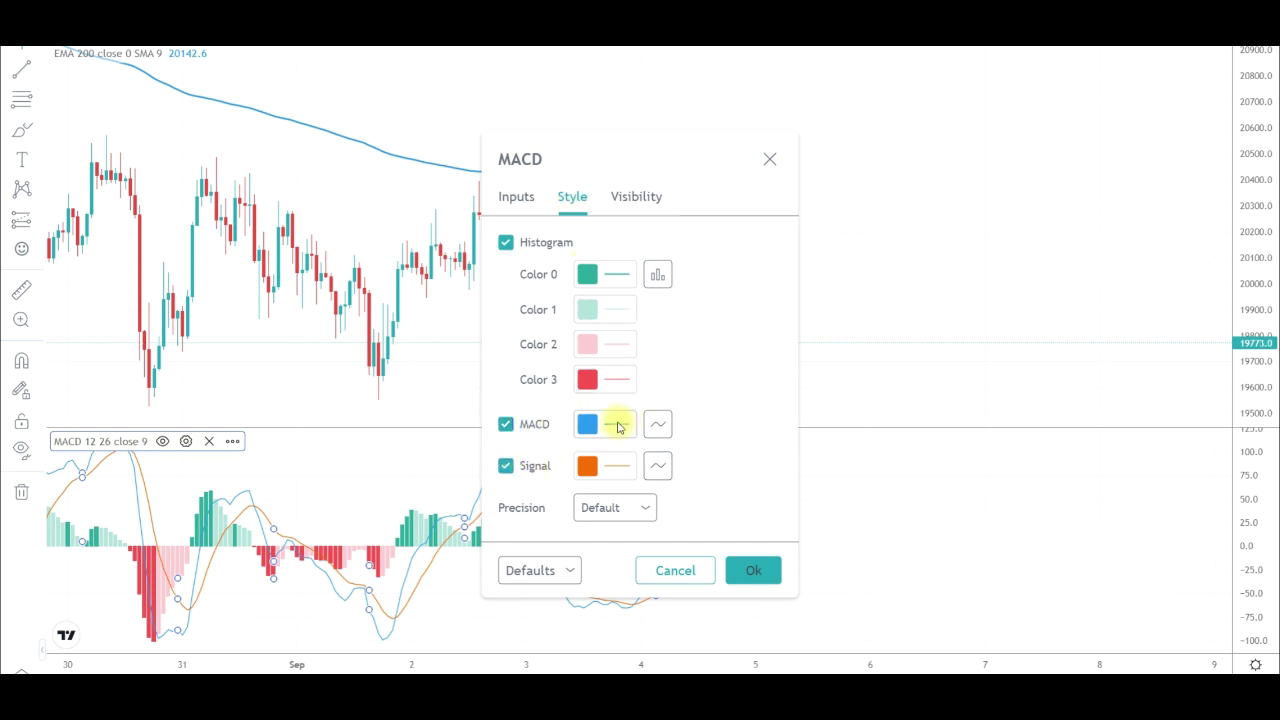
{"action": "left_click", "coordinate": [612, 425]}
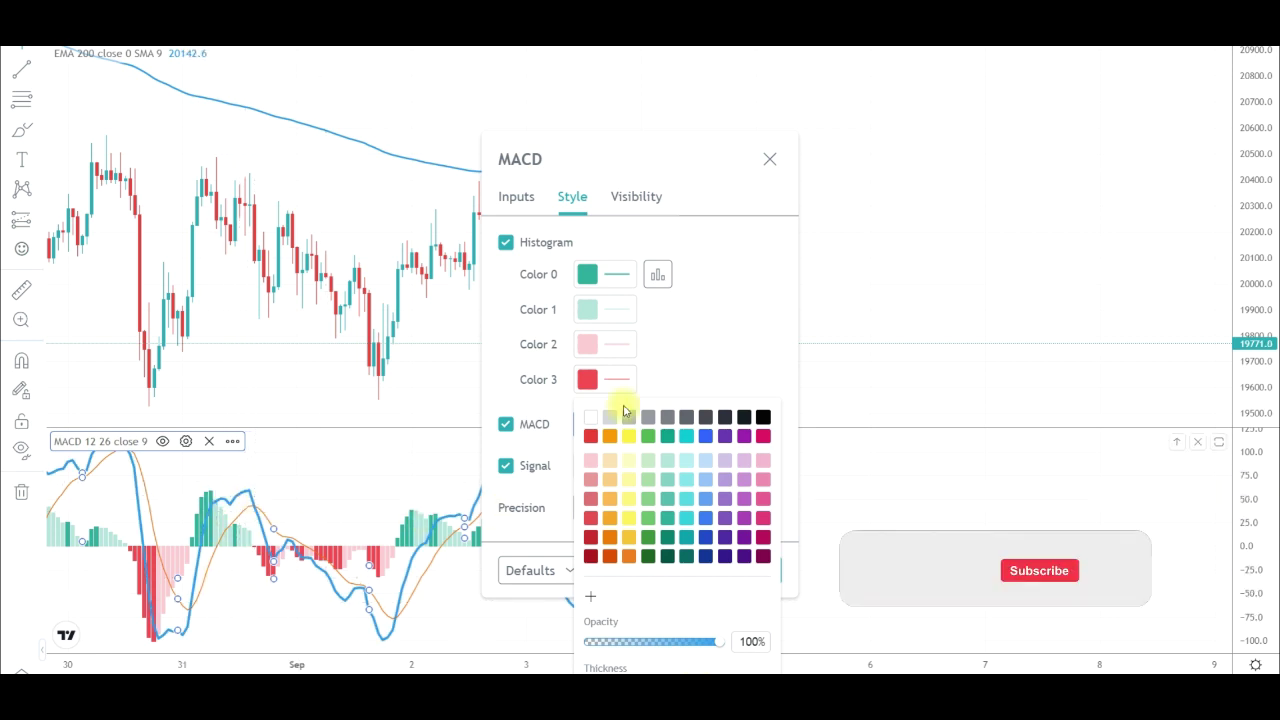
{"action": "left_click", "coordinate": [676, 364]}
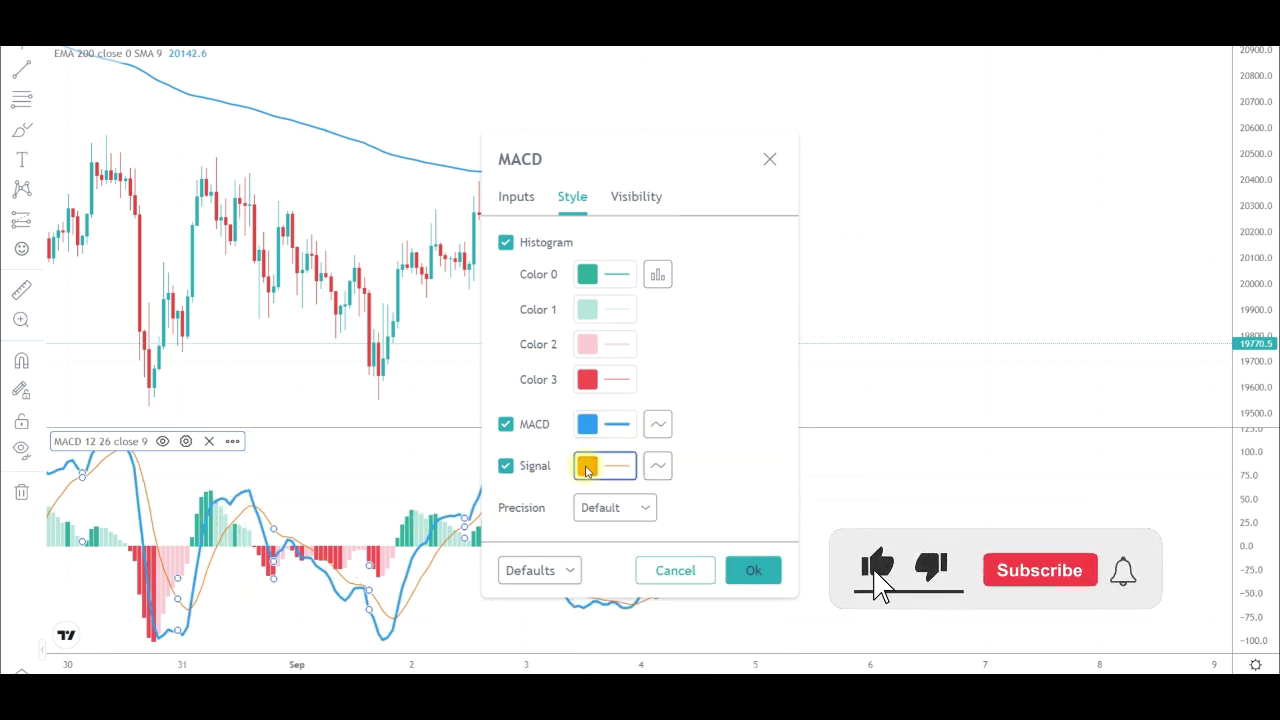
{"action": "left_click", "coordinate": [587, 470]}
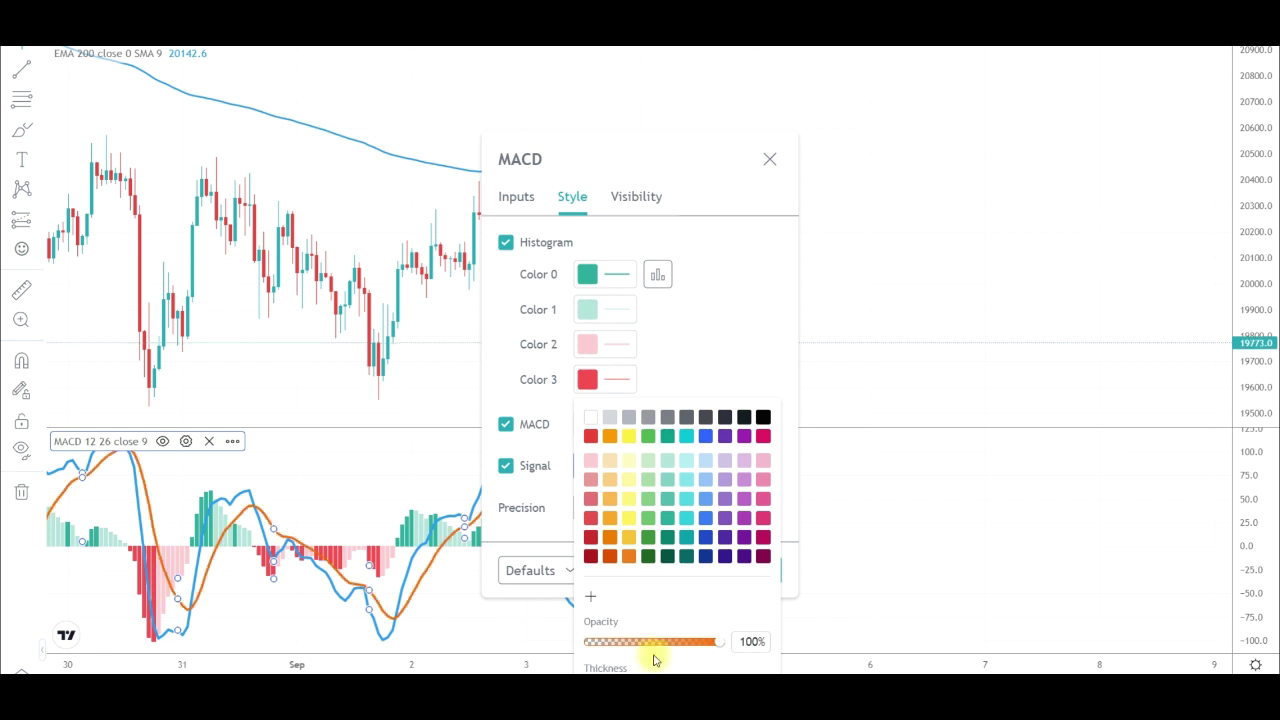
{"action": "left_click", "coordinate": [684, 360]}
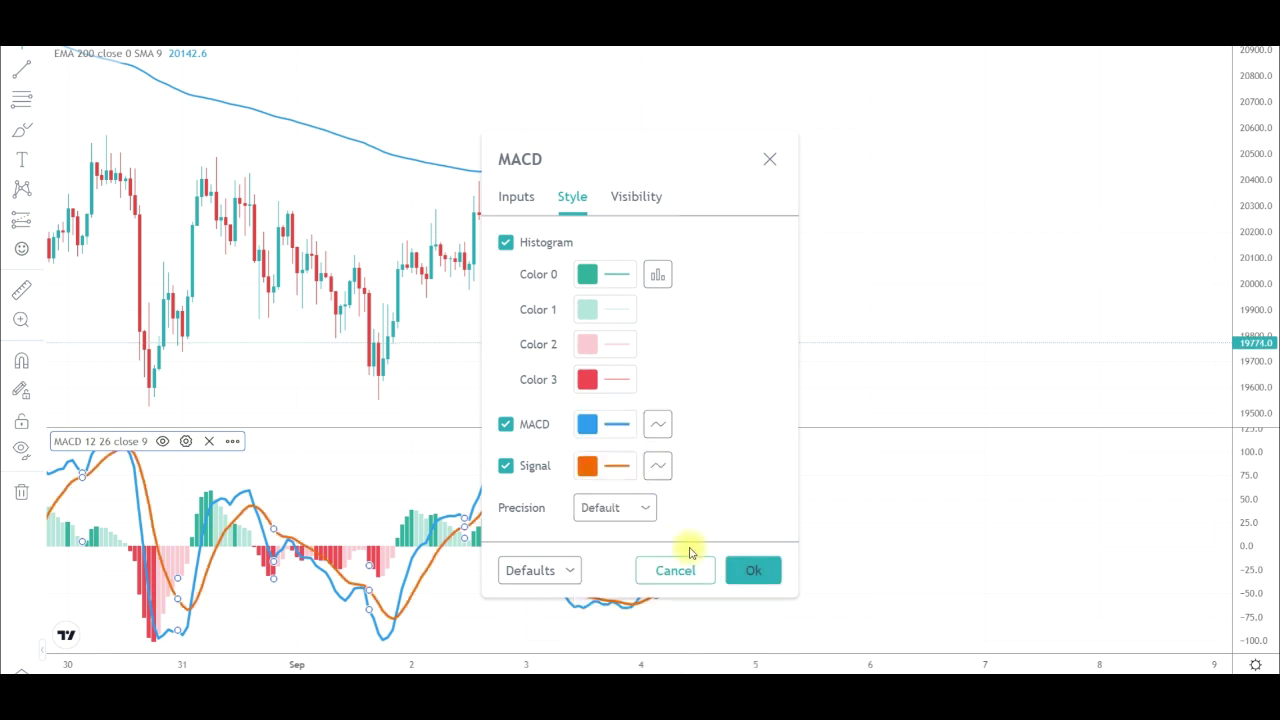
{"action": "left_click", "coordinate": [758, 572]}
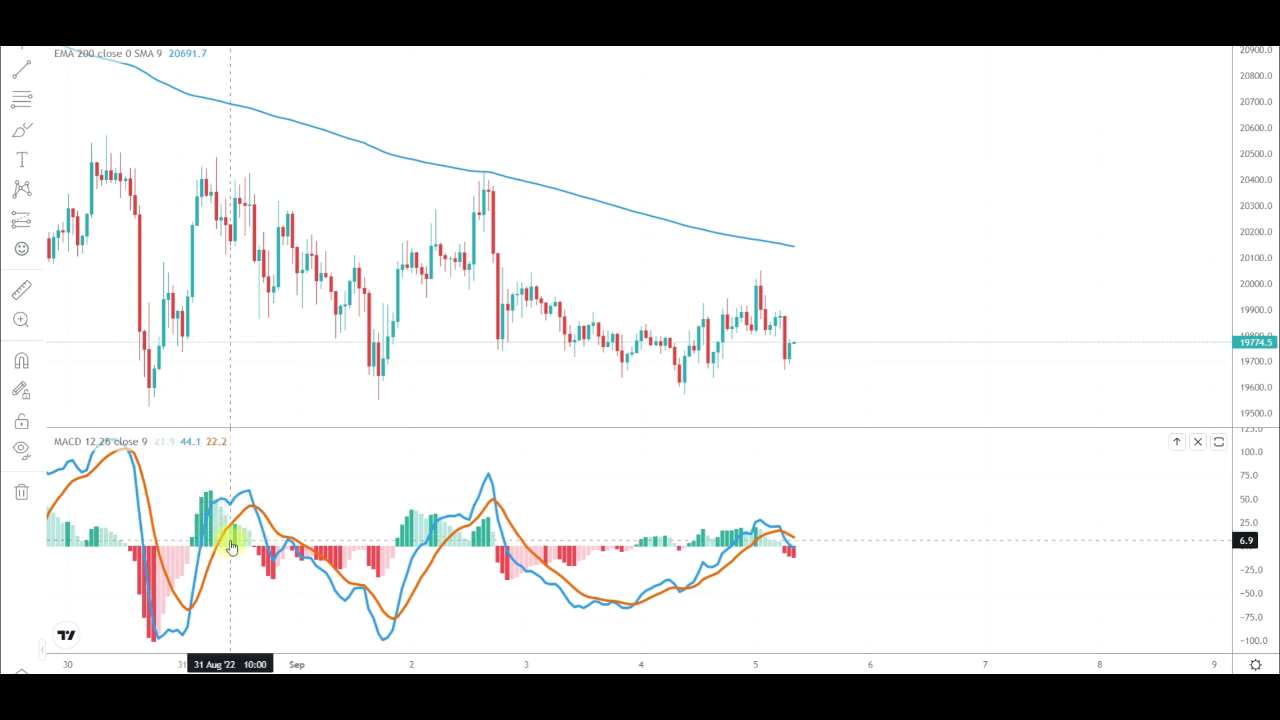
Place a short position at the 30 August 13:00 candle with entry about 20396 and extend its target to about 790 points
{"action": "left_click_drag", "start_coordinate": [113, 498], "coordinate": [333, 495]}
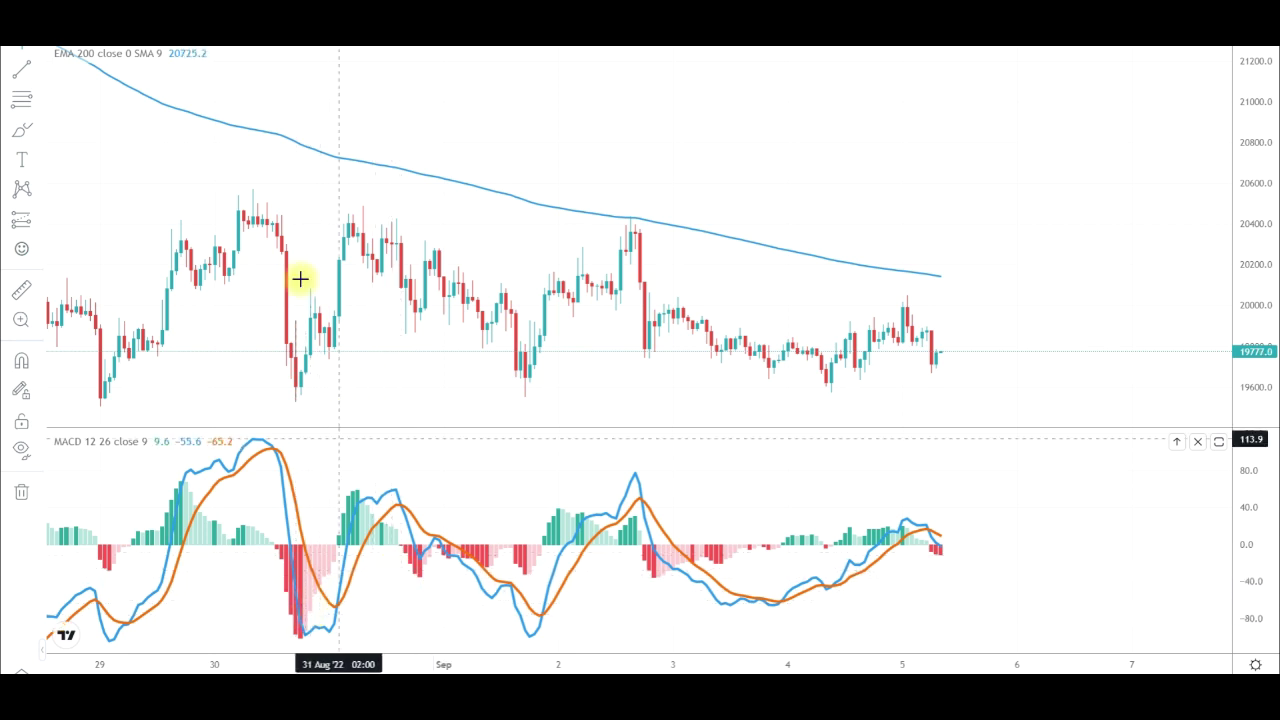
{"action": "left_click", "coordinate": [40, 224]}
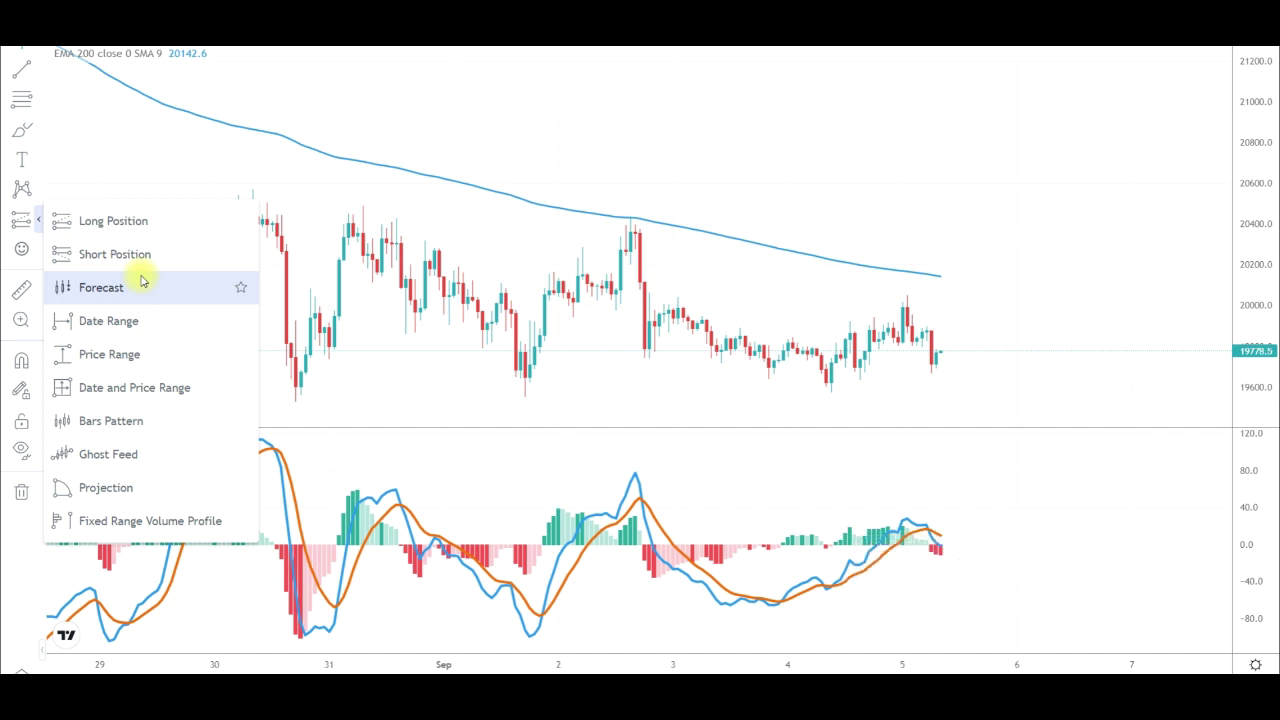
{"action": "left_click", "coordinate": [112, 256]}
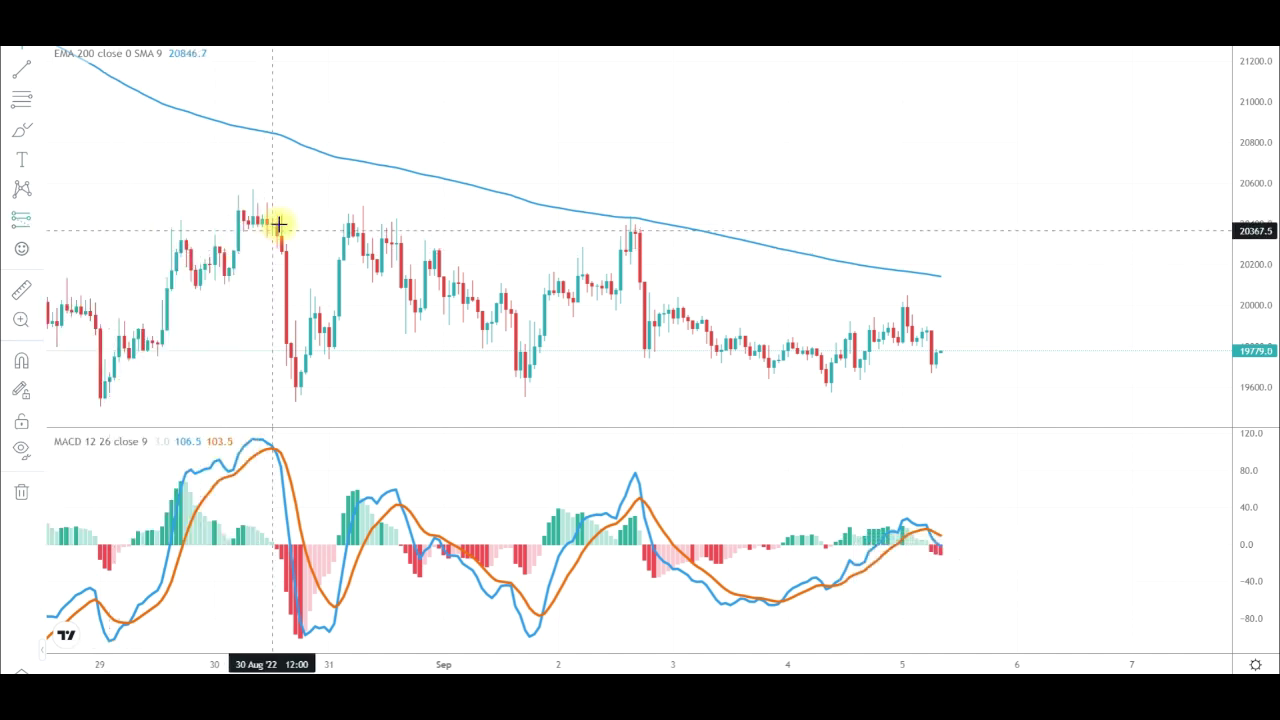
{"action": "left_click", "coordinate": [277, 226]}
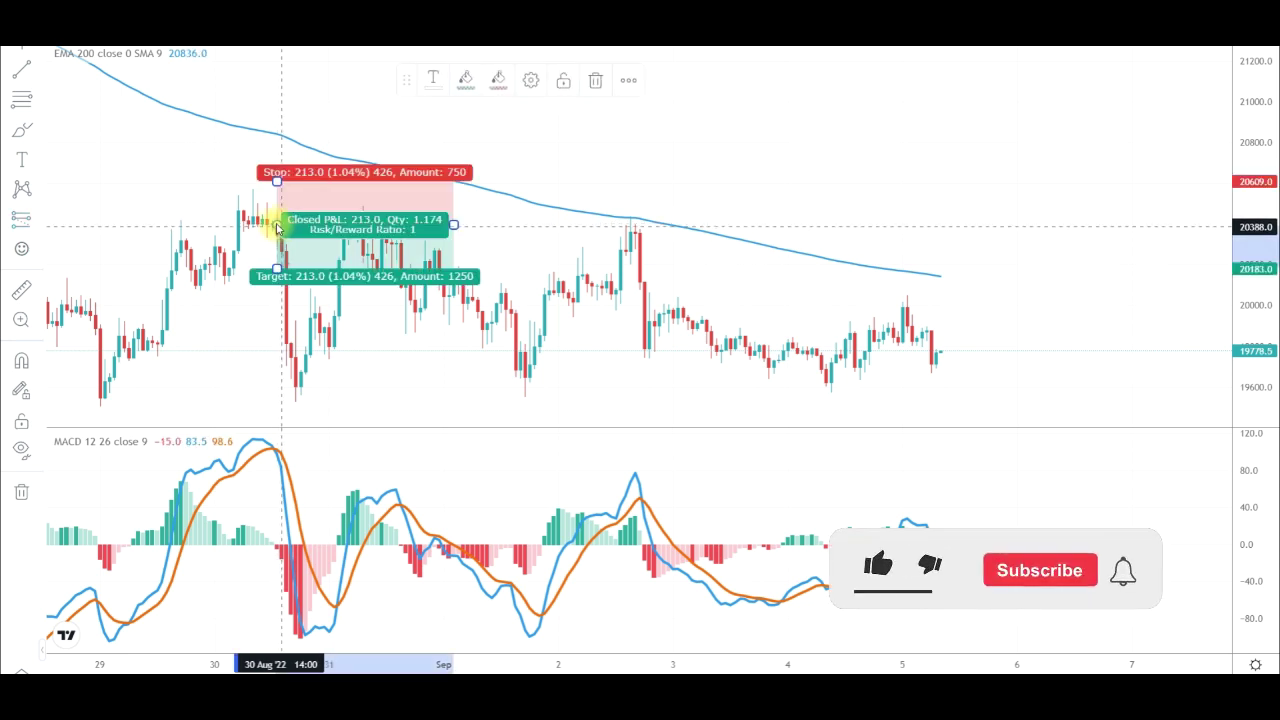
{"action": "left_click_drag", "start_coordinate": [277, 270], "coordinate": [338, 394]}
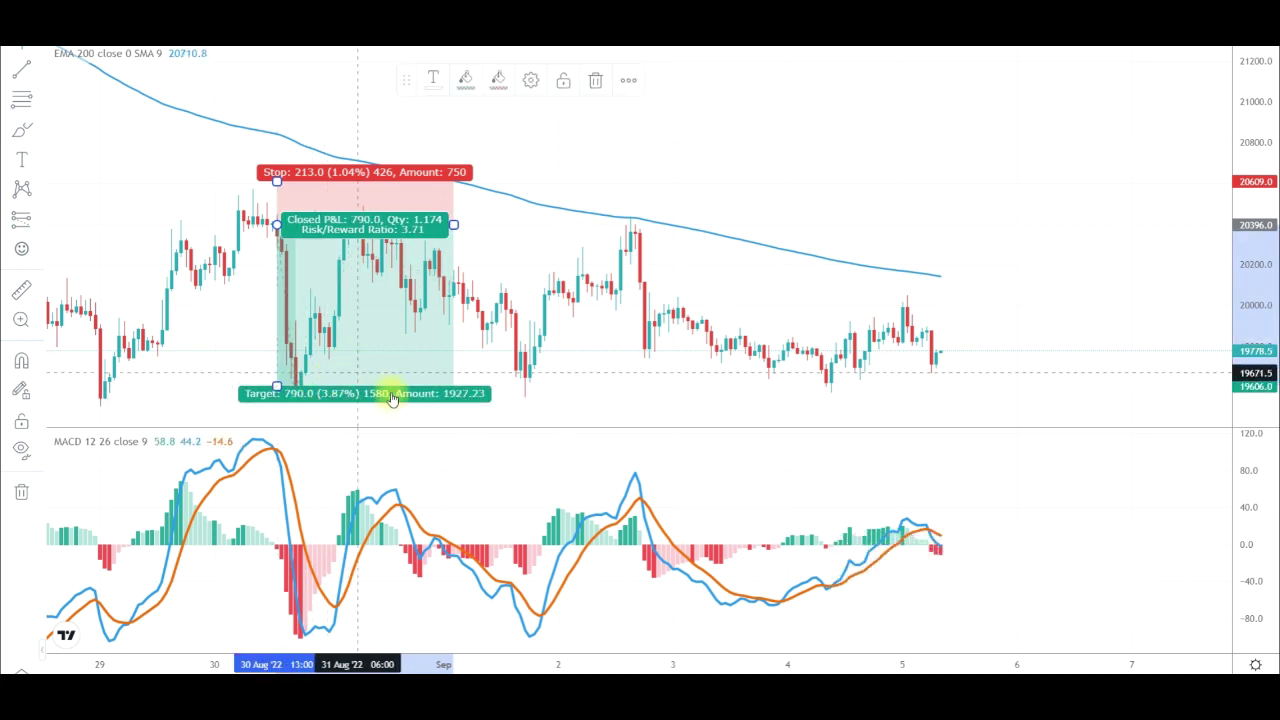
Place a short position at the 2 September 17:00 candle with entry about 20363.5 and extend its target to about 651 points
{"action": "left_click", "coordinate": [40, 224]}
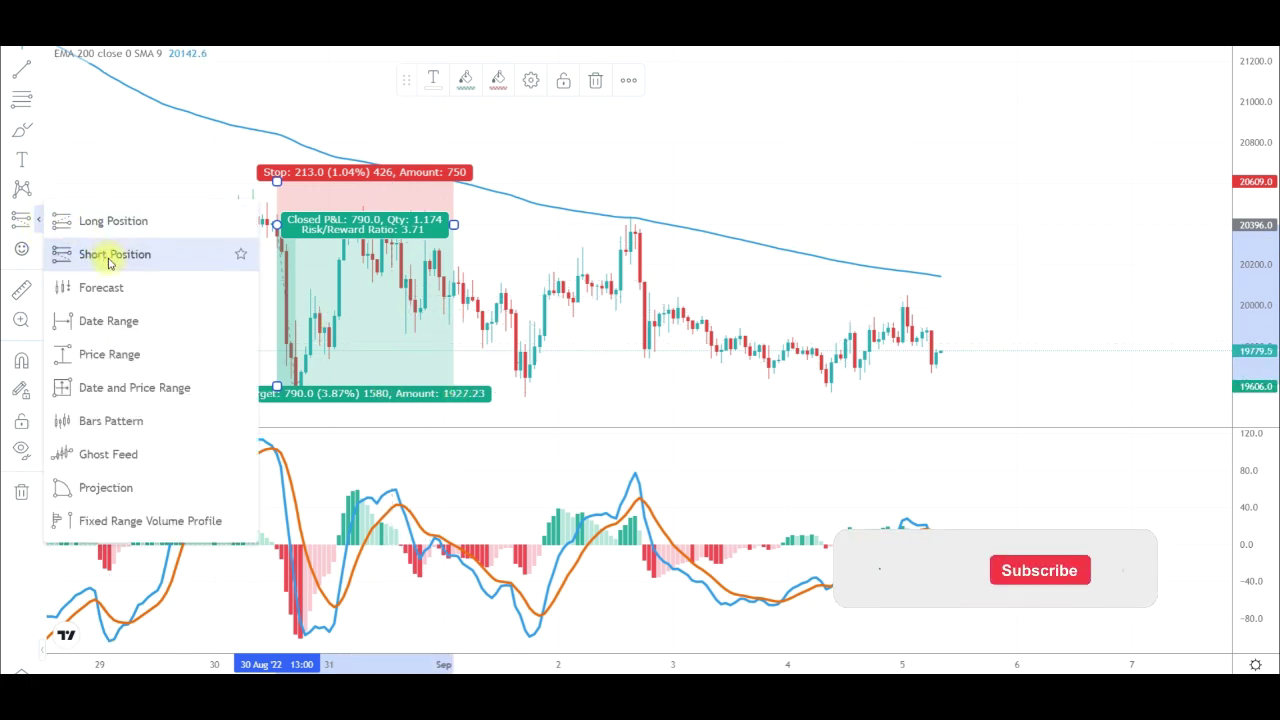
{"action": "left_click", "coordinate": [96, 254]}
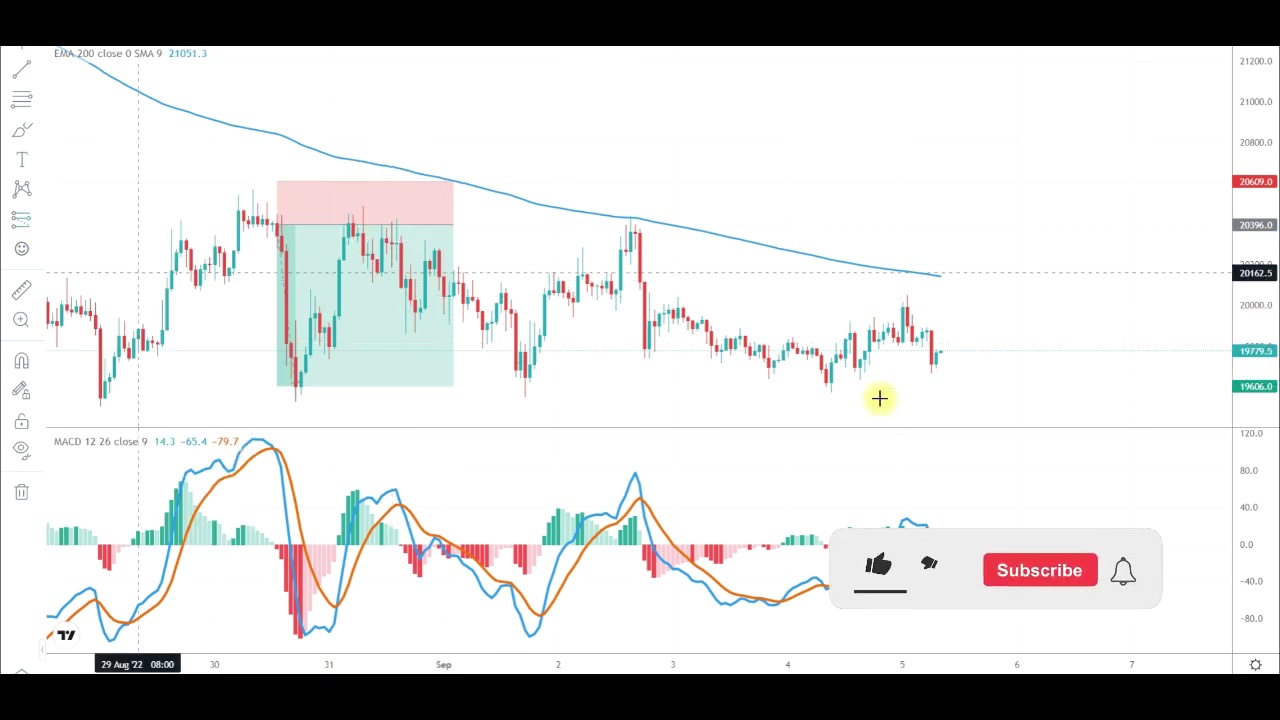
{"action": "left_click", "coordinate": [638, 232]}
{"action": "left_click_drag", "start_coordinate": [640, 272], "coordinate": [661, 365]}
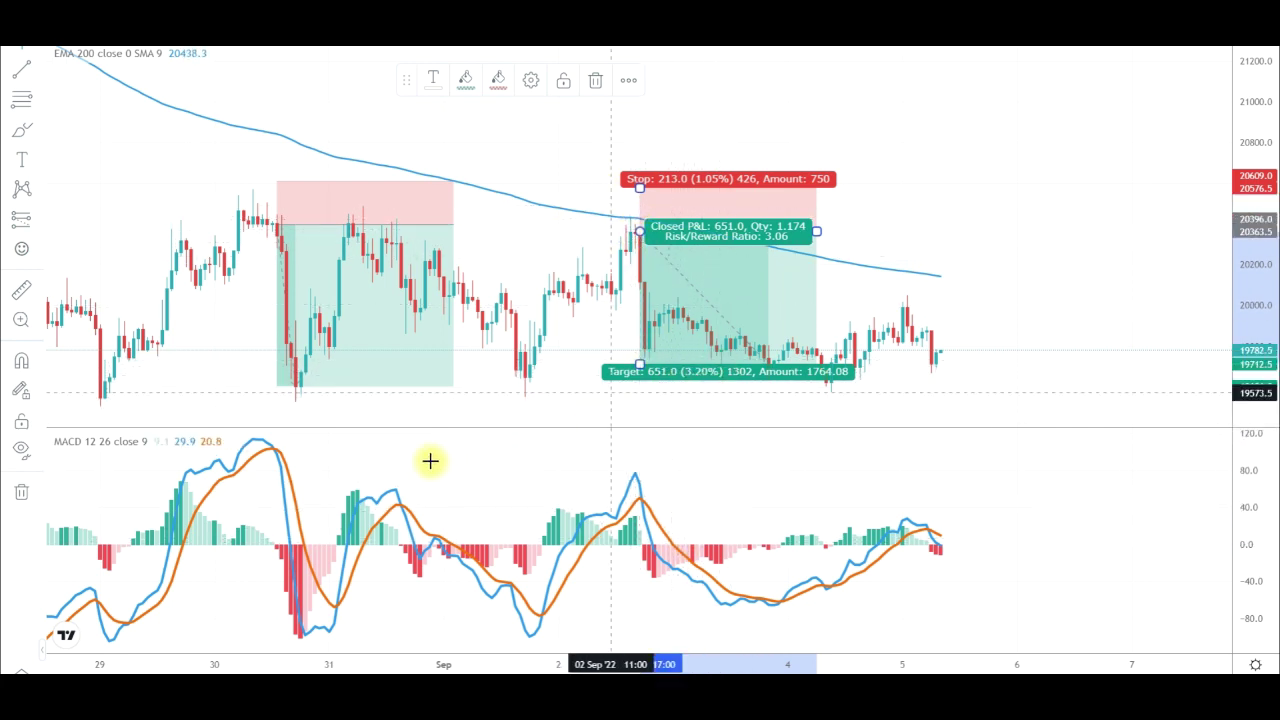
Place a short position at the 26 August 15:00 candle with entry about 21767.5 and extend its target to about 1906 points
{"action": "left_click_drag", "start_coordinate": [346, 352], "coordinate": [709, 331]}
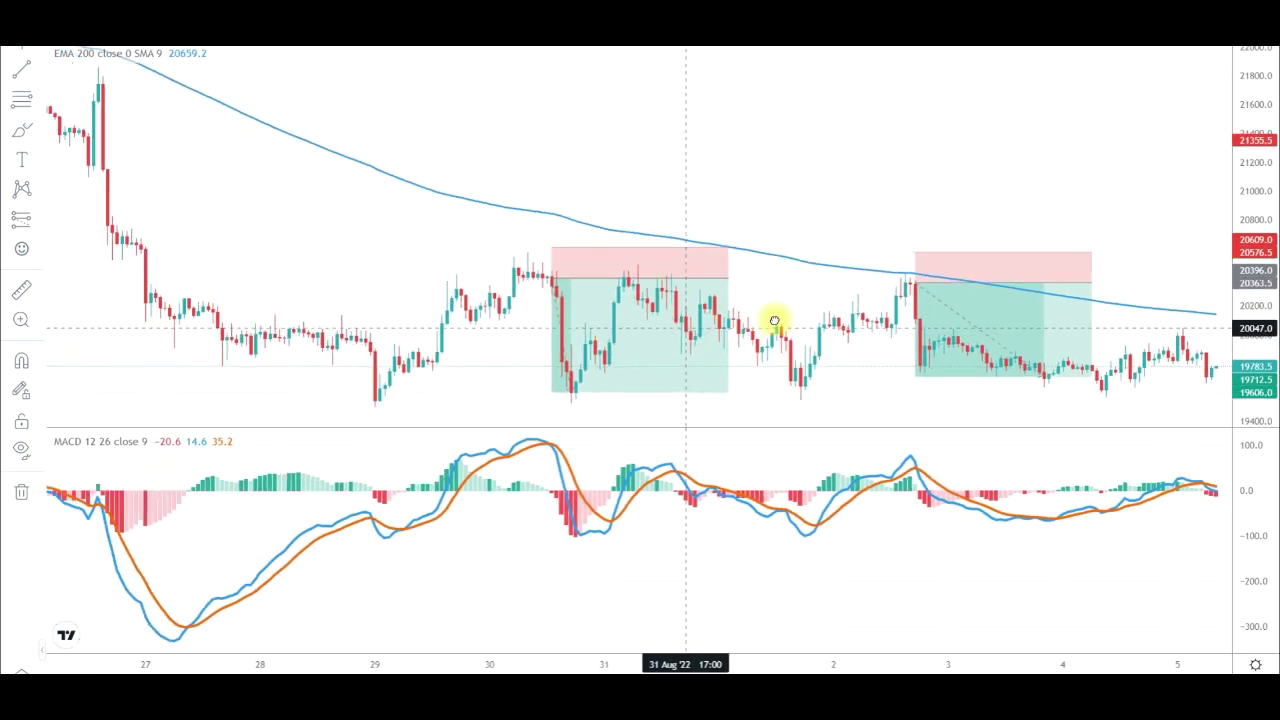
{"action": "left_click_drag", "start_coordinate": [89, 314], "coordinate": [405, 311]}
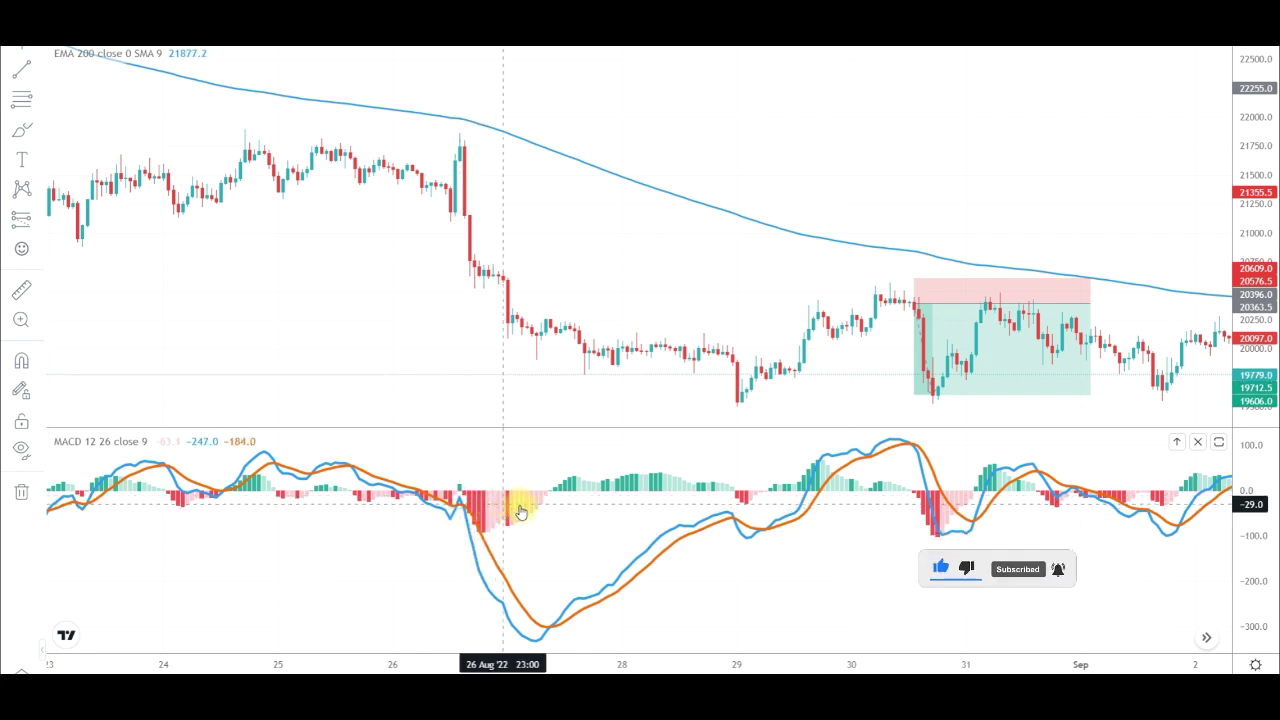
{"action": "left_click", "coordinate": [39, 221]}
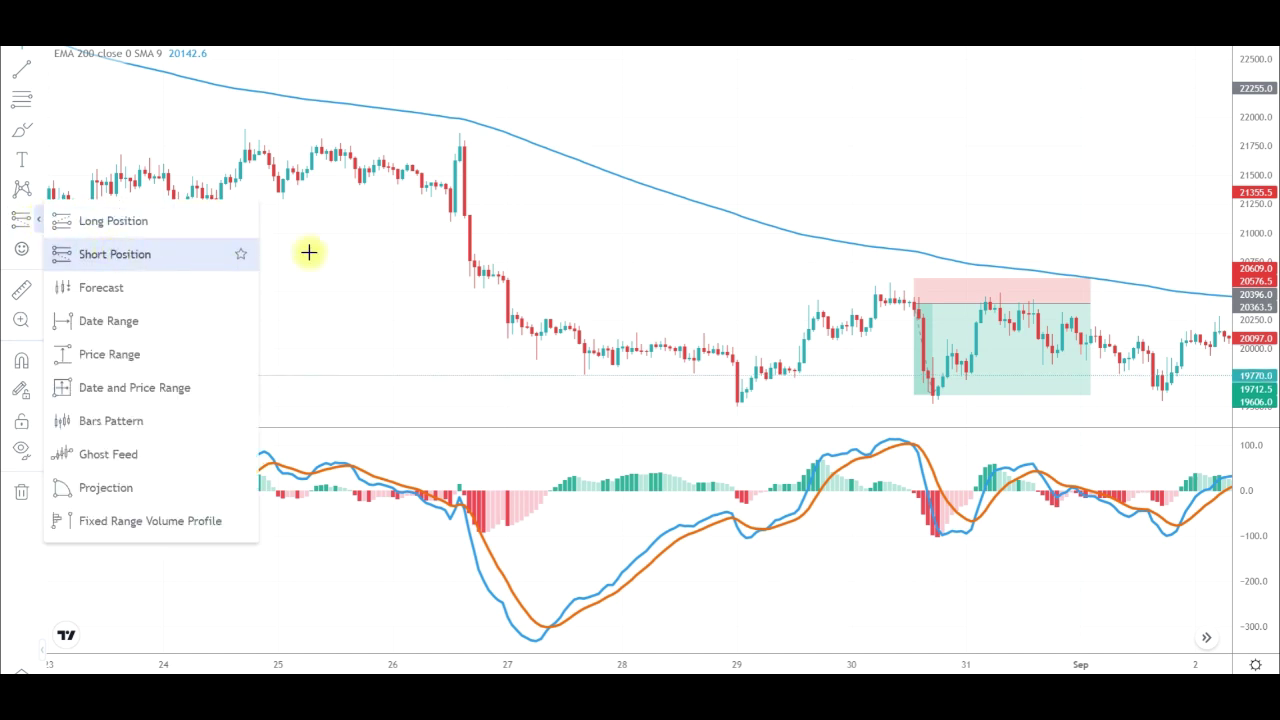
{"action": "left_click", "coordinate": [464, 150]}
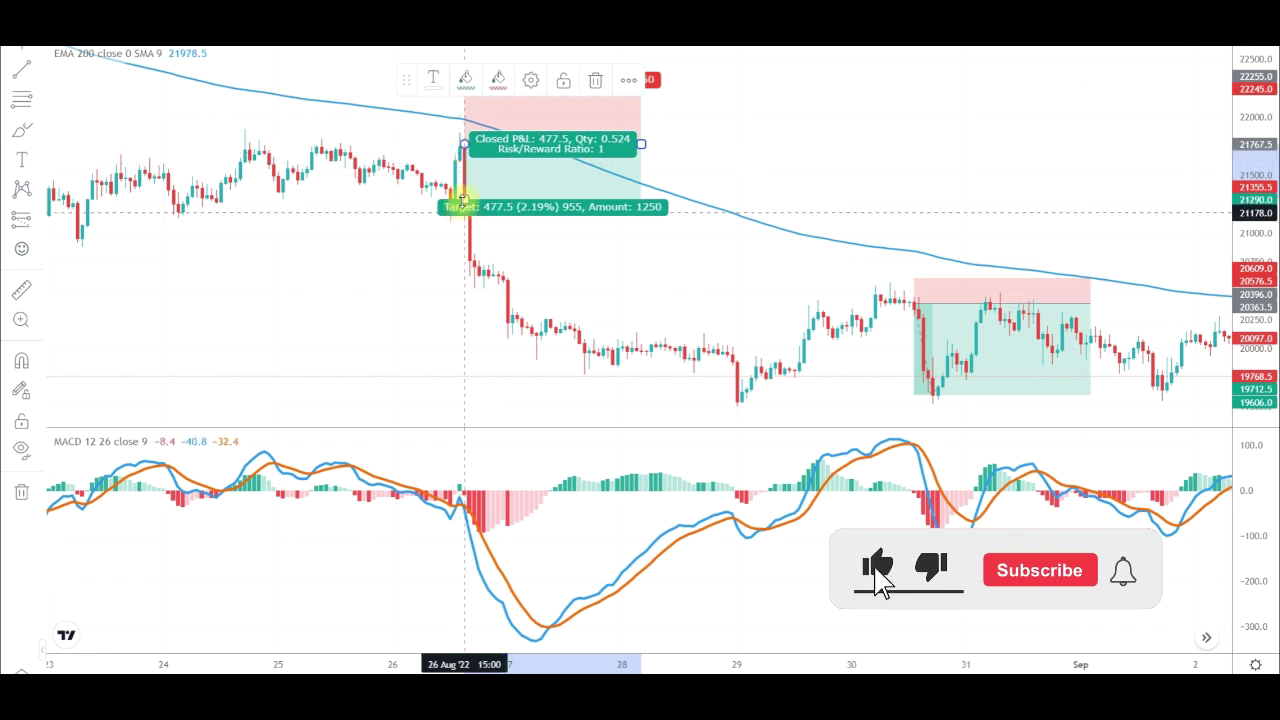
{"action": "mouse_move", "coordinate": [464, 200]}
{"action": "left_mouse_down"}
{"action": "mouse_move", "coordinate": [520, 366]}
{"action": "mouse_move", "coordinate": [535, 380]}
{"action": "mouse_move", "coordinate": [537, 354]}
{"action": "mouse_move", "coordinate": [581, 363]}
{"action": "left_mouse_up"}
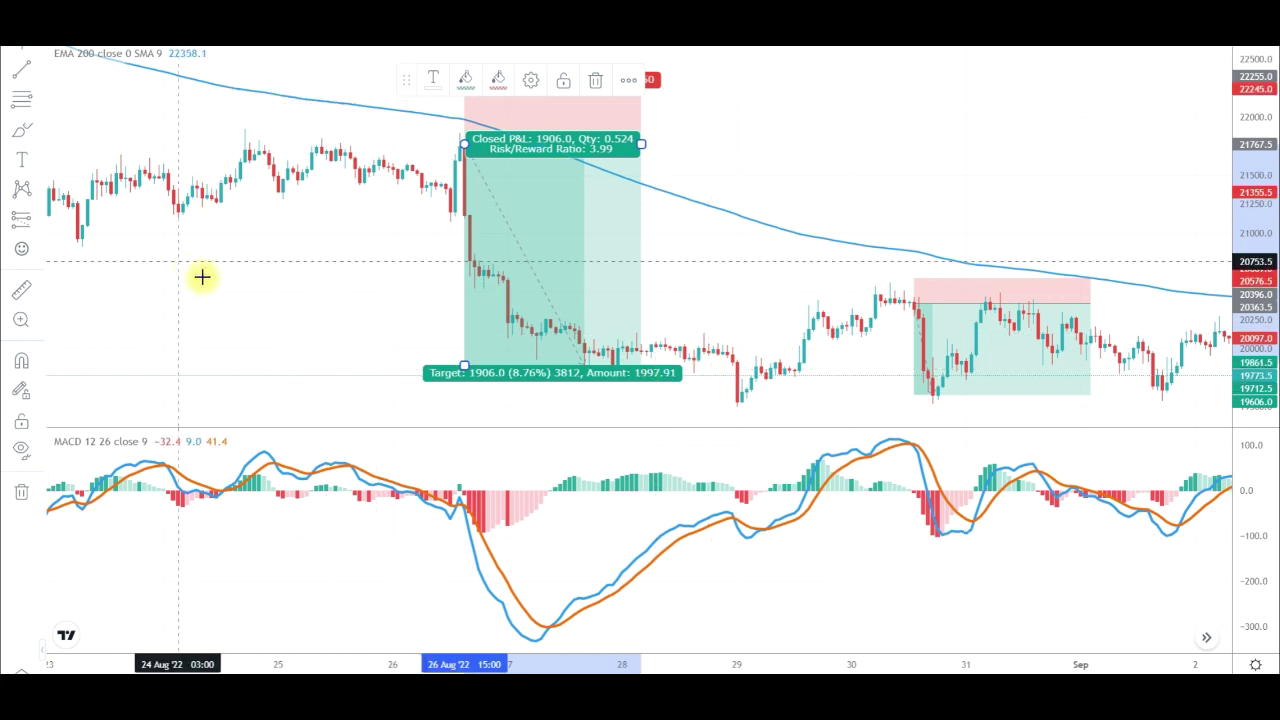
Examine the July and August price moves against the 200 EMA and MACD crossovers, including the long position starting on 27 July
{"action": "left_click_drag", "start_coordinate": [182, 279], "coordinate": [281, 322]}
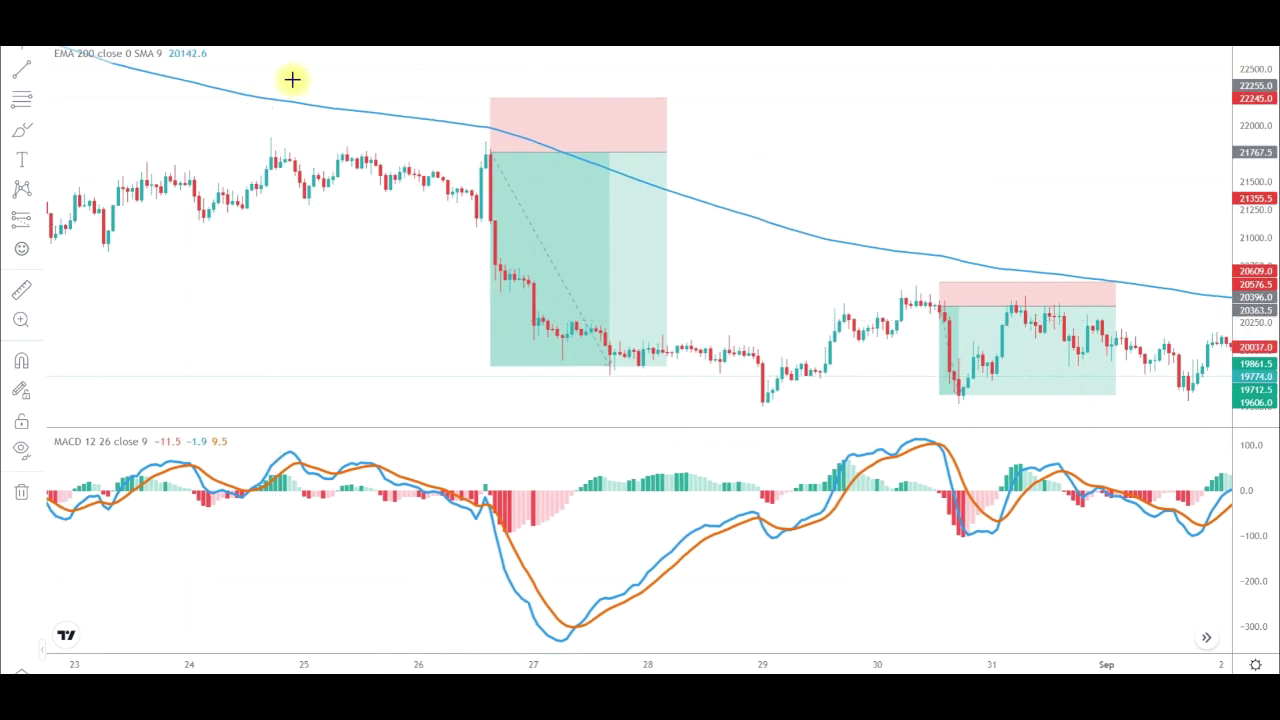
{"action": "left_click_drag", "start_coordinate": [223, 274], "coordinate": [463, 371]}
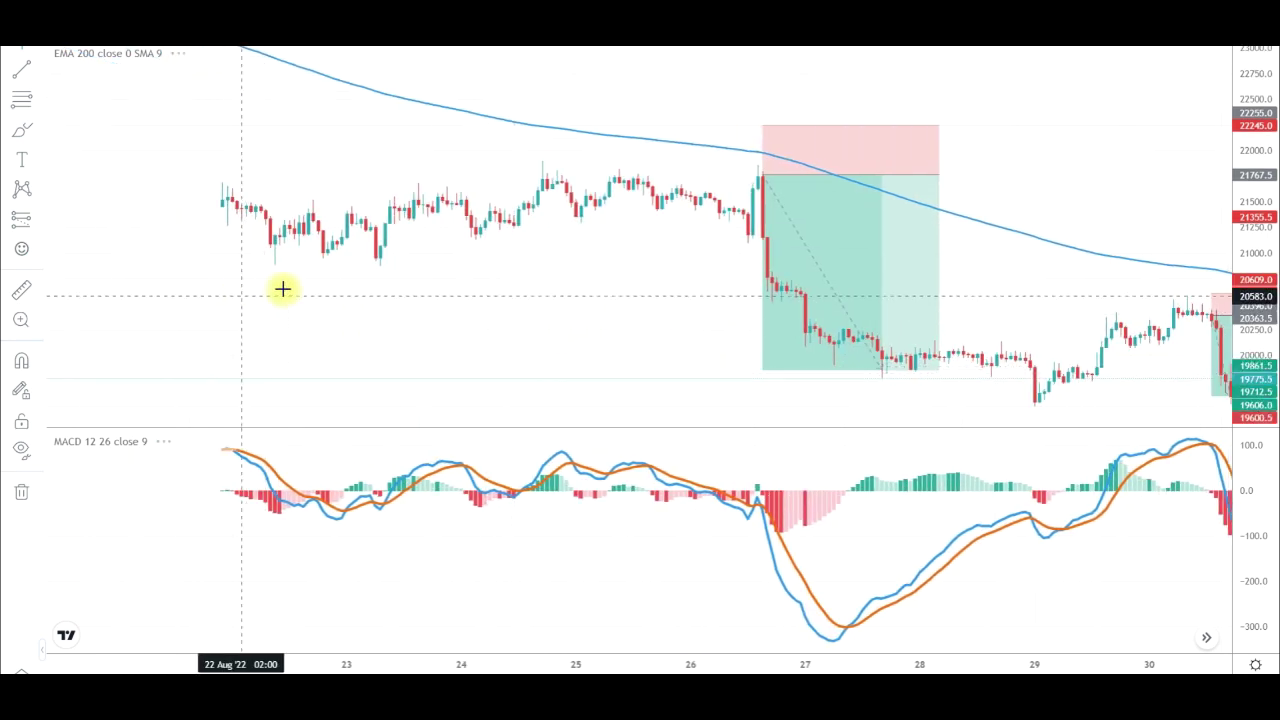
{"action": "left_click_drag", "start_coordinate": [283, 289], "coordinate": [620, 346]}
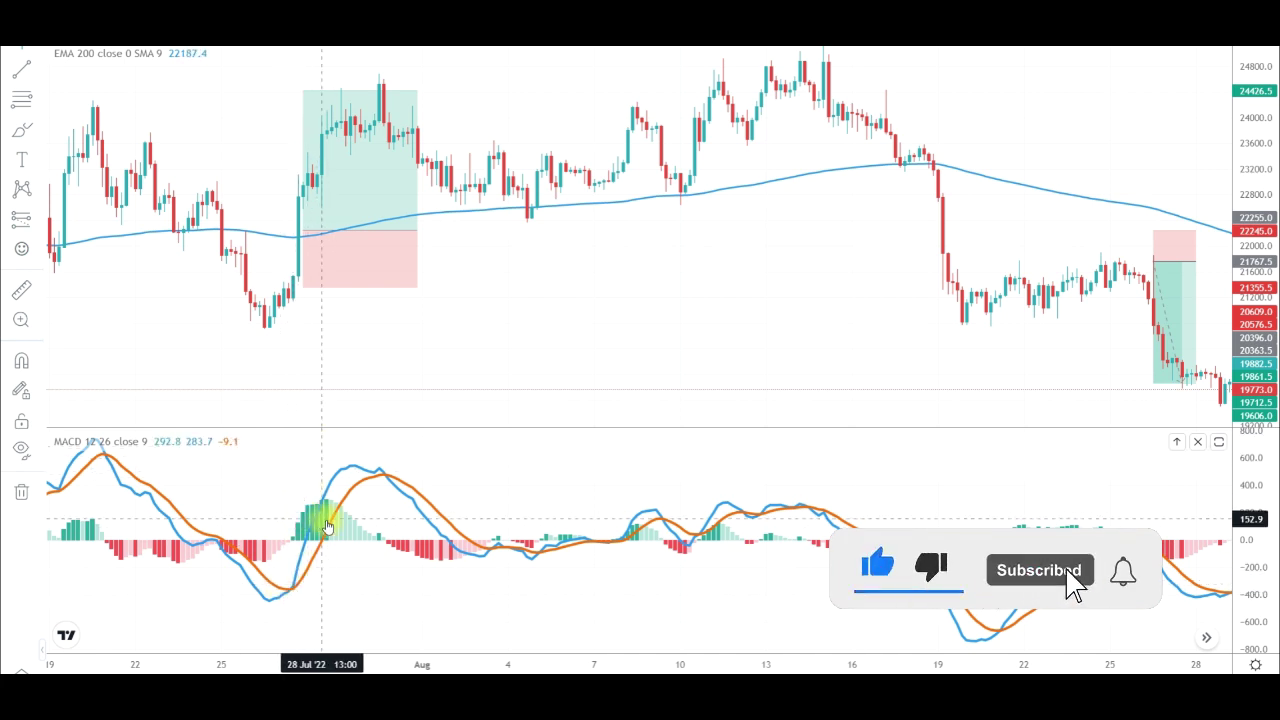
{"action": "left_click", "coordinate": [333, 135]}
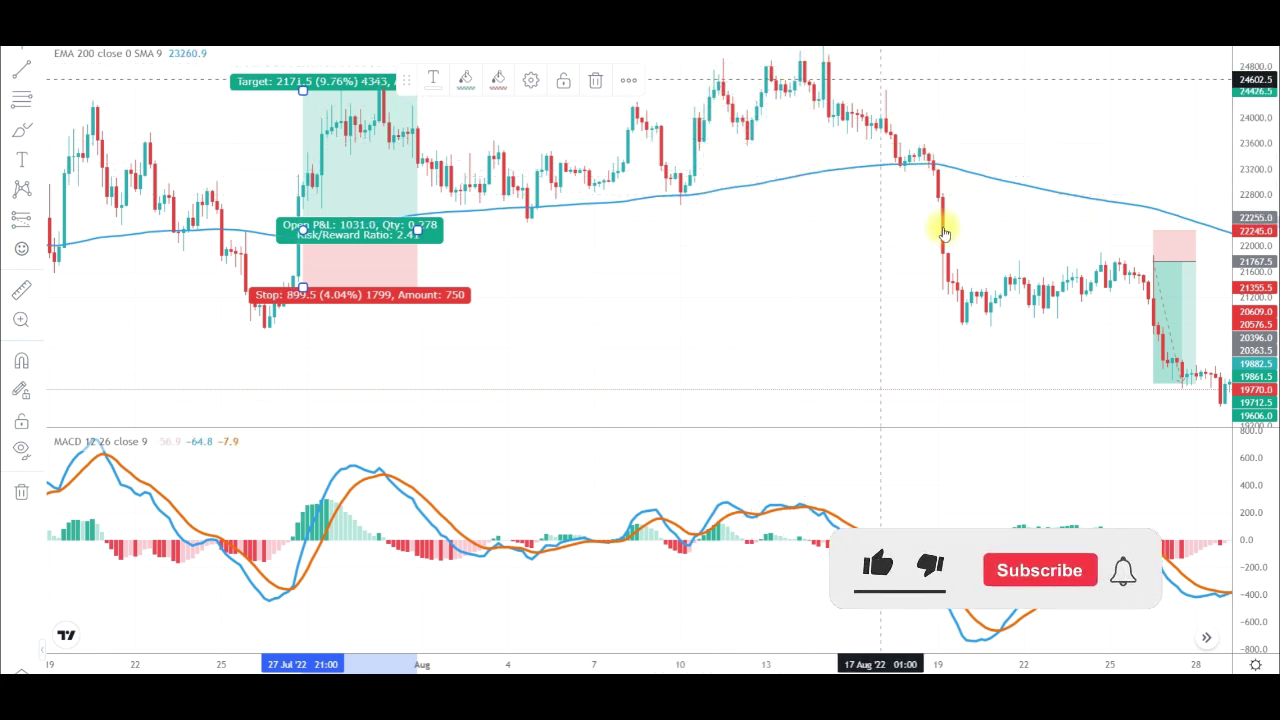
{"action": "left_click", "coordinate": [788, 319]}
{"action": "left_click_drag", "start_coordinate": [788, 319], "coordinate": [686, 309]}
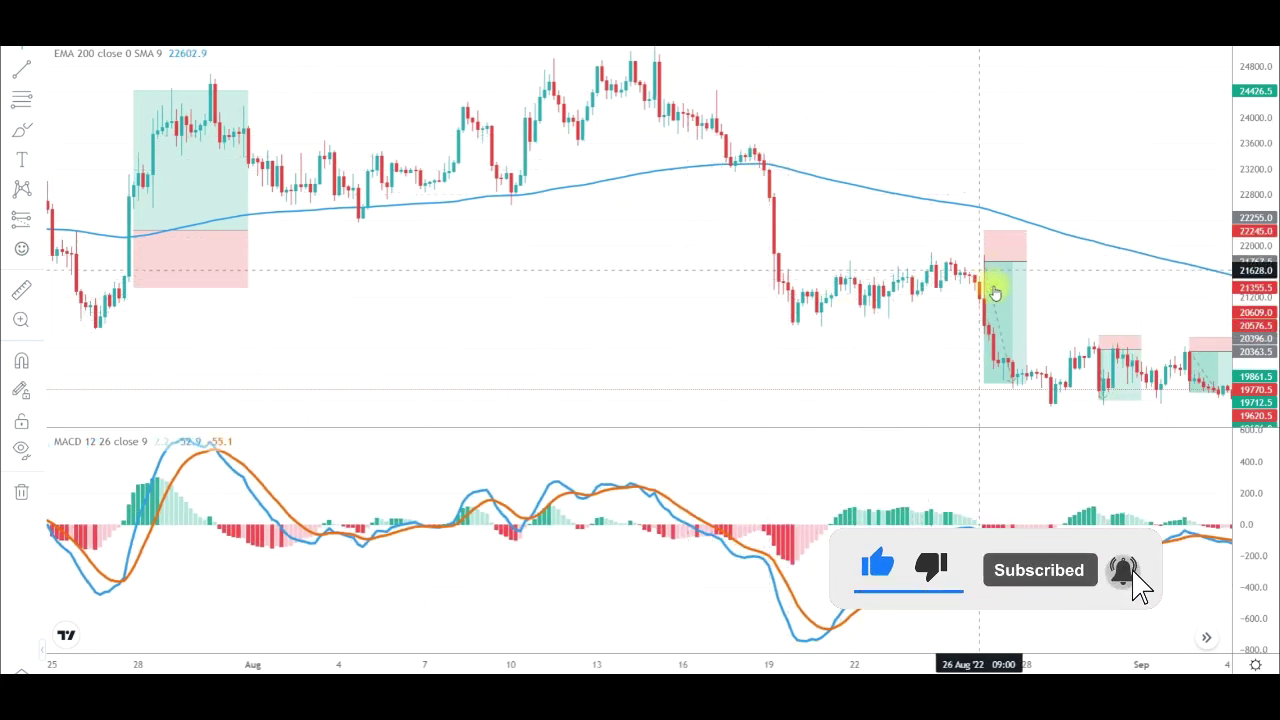
{"action": "left_click", "coordinate": [1000, 320]}
{"action": "left_click", "coordinate": [827, 349]}
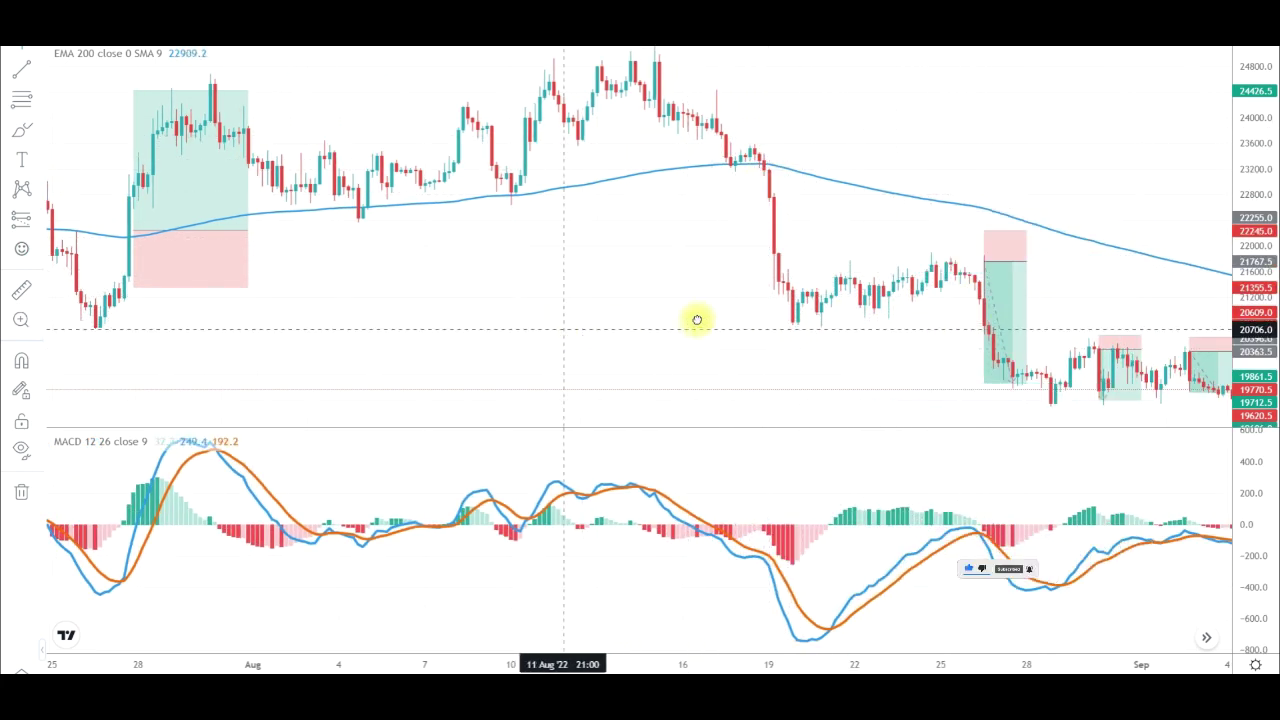
Place a long position at the 10 August 13:00 candle, entry about 23057, with its target about 1571.5 points and stop about 753.5 points away
{"action": "left_click_drag", "start_coordinate": [694, 317], "coordinate": [726, 317]}
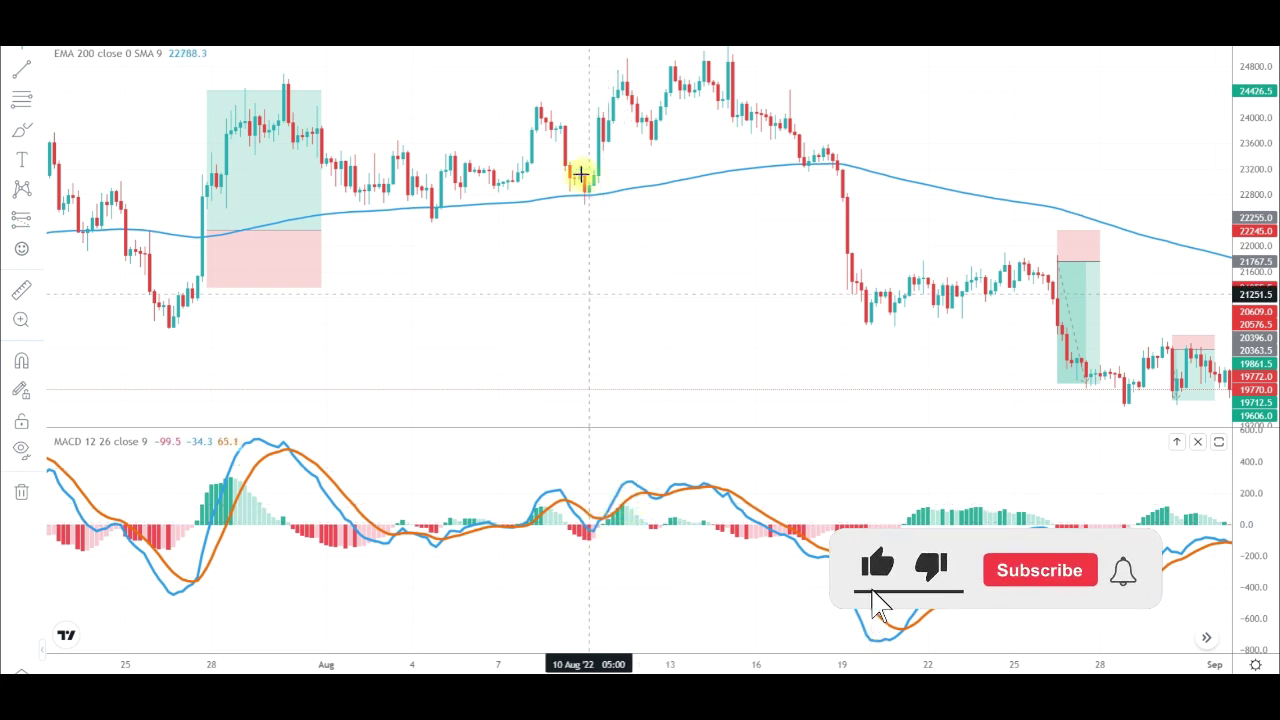
{"action": "left_click", "coordinate": [40, 224]}
{"action": "left_click", "coordinate": [120, 221]}
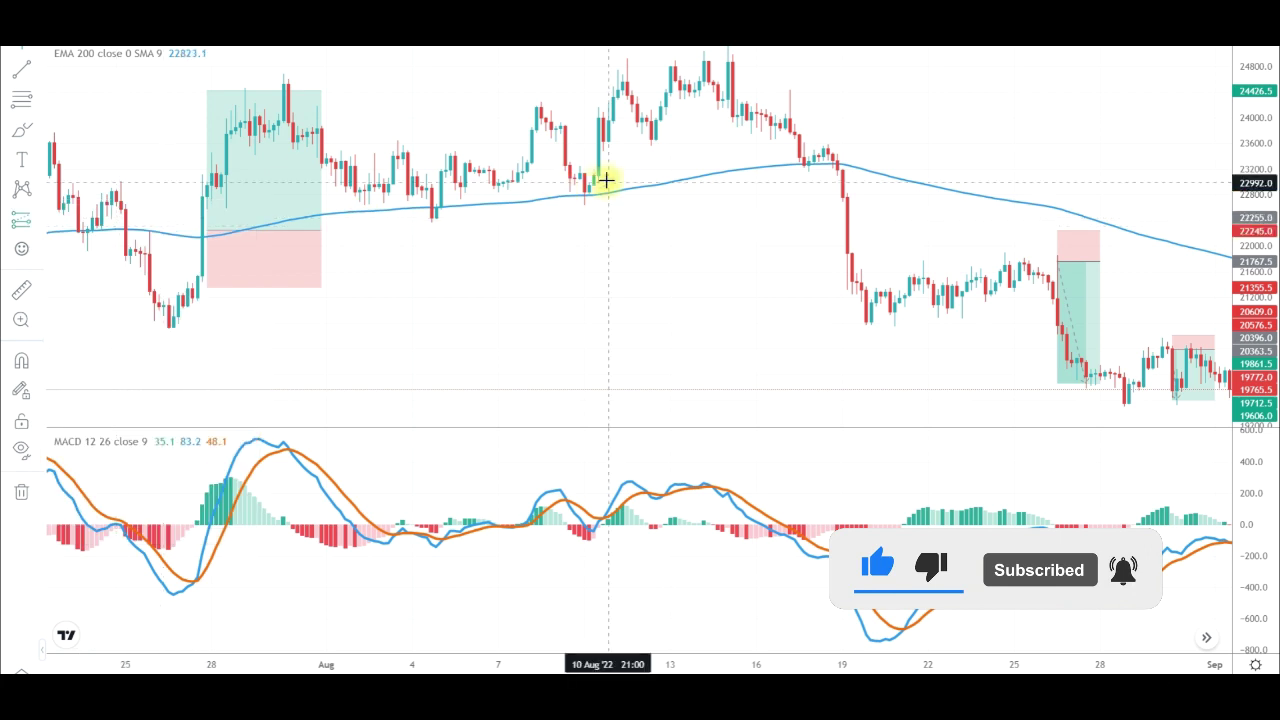
{"action": "left_click", "coordinate": [599, 178]}
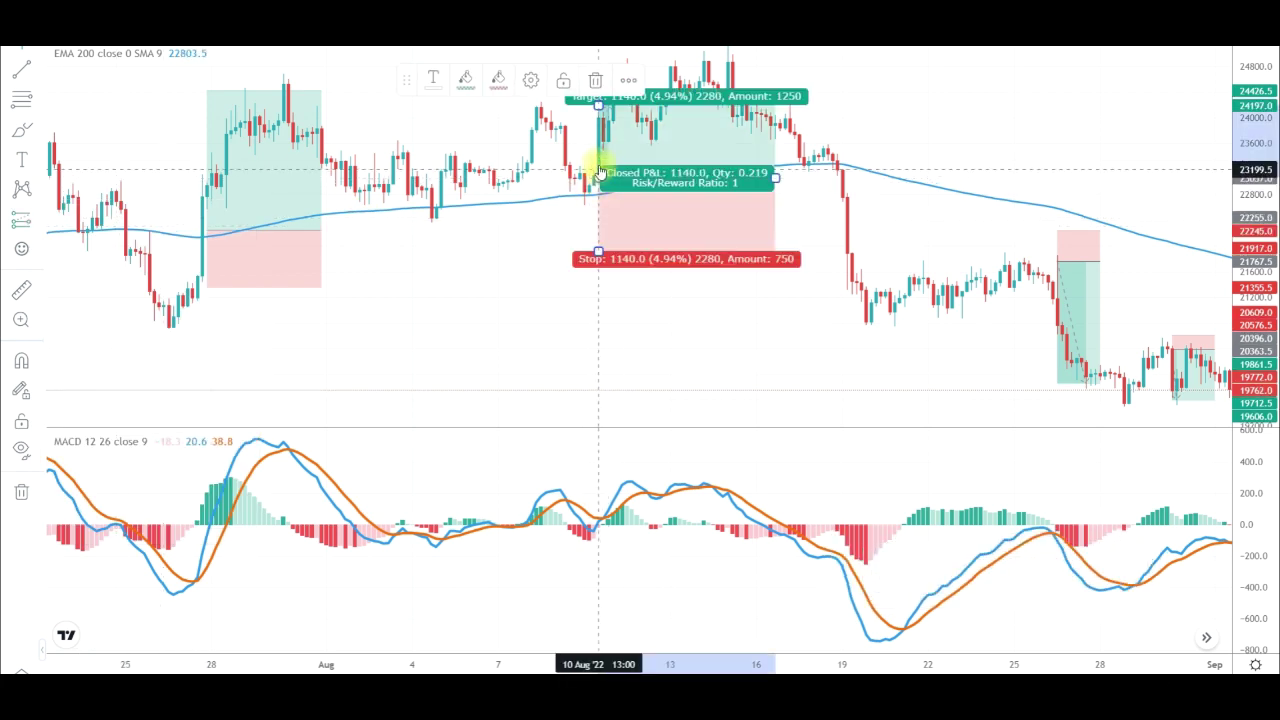
{"action": "left_click_drag", "start_coordinate": [597, 95], "coordinate": [597, 77]}
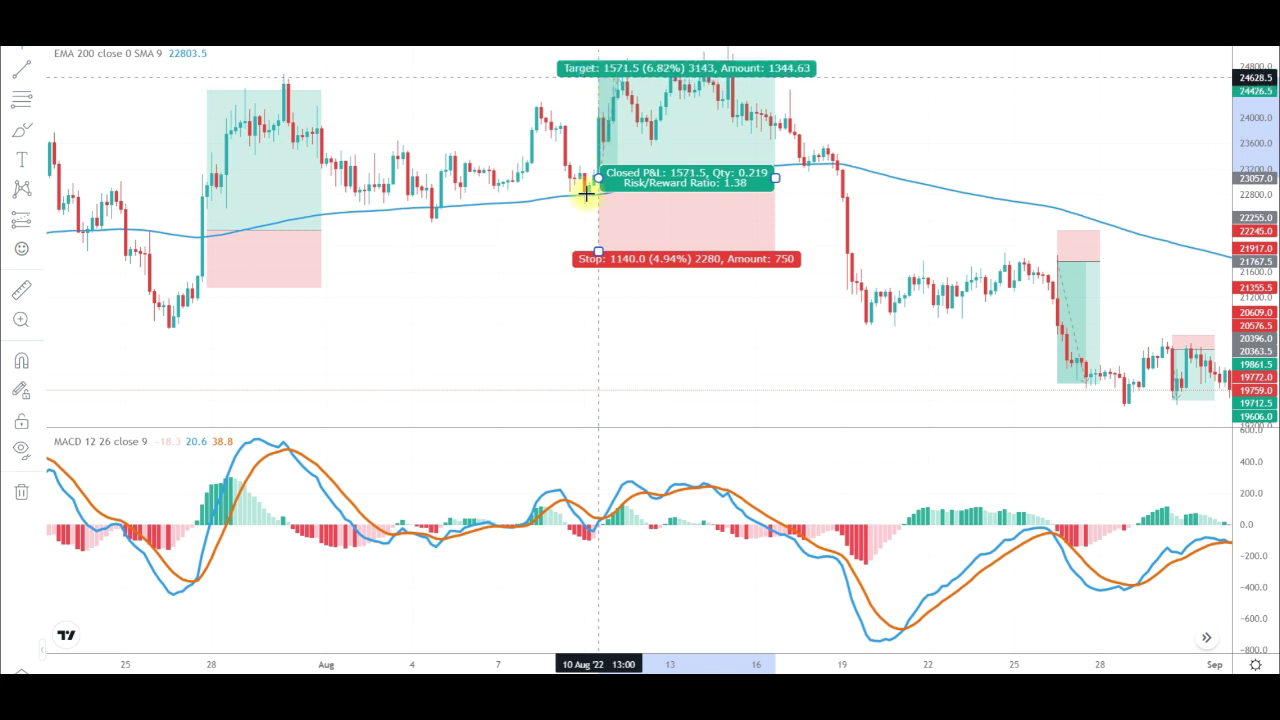
{"action": "left_click_drag", "start_coordinate": [598, 251], "coordinate": [596, 229]}
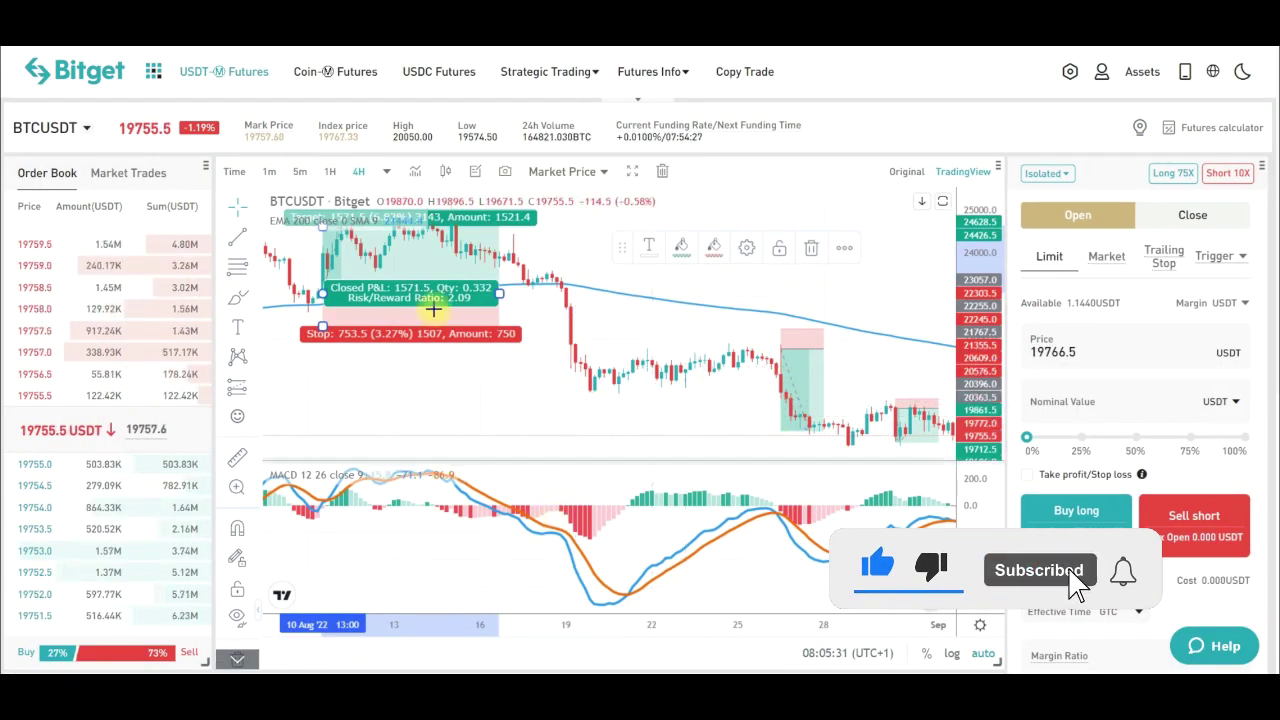
Switch the BTCUSDT chart to one-minute candles on the regular trading screen, showing the latest price action
{"action": "left_click_drag", "start_coordinate": [728, 434], "coordinate": [323, 403]}
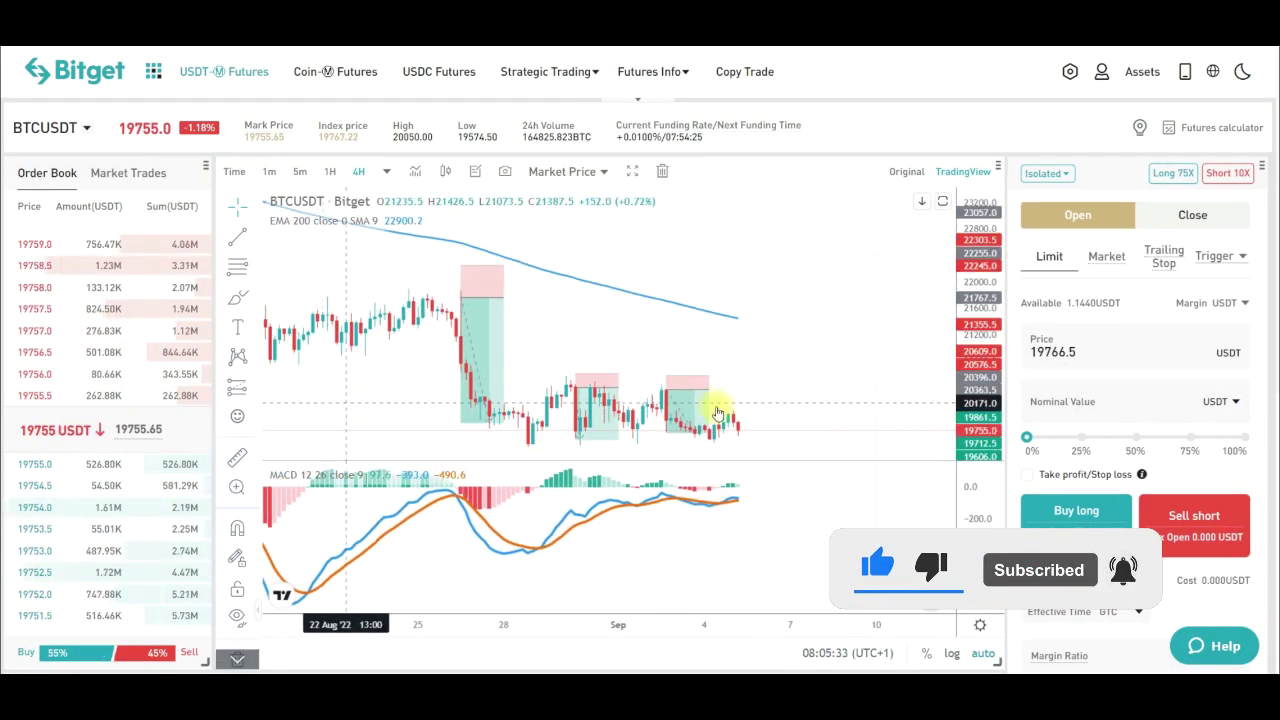
{"action": "left_click_drag", "start_coordinate": [817, 363], "coordinate": [543, 357]}
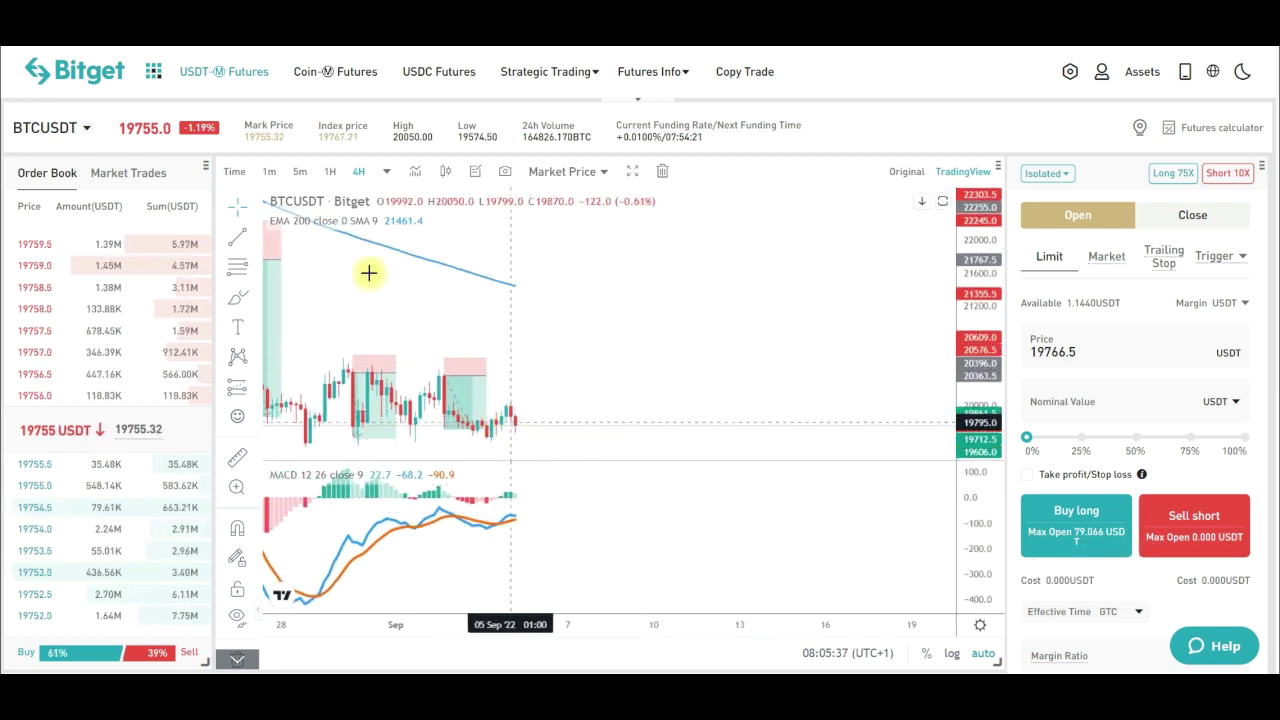
{"action": "left_click", "coordinate": [465, 373]}
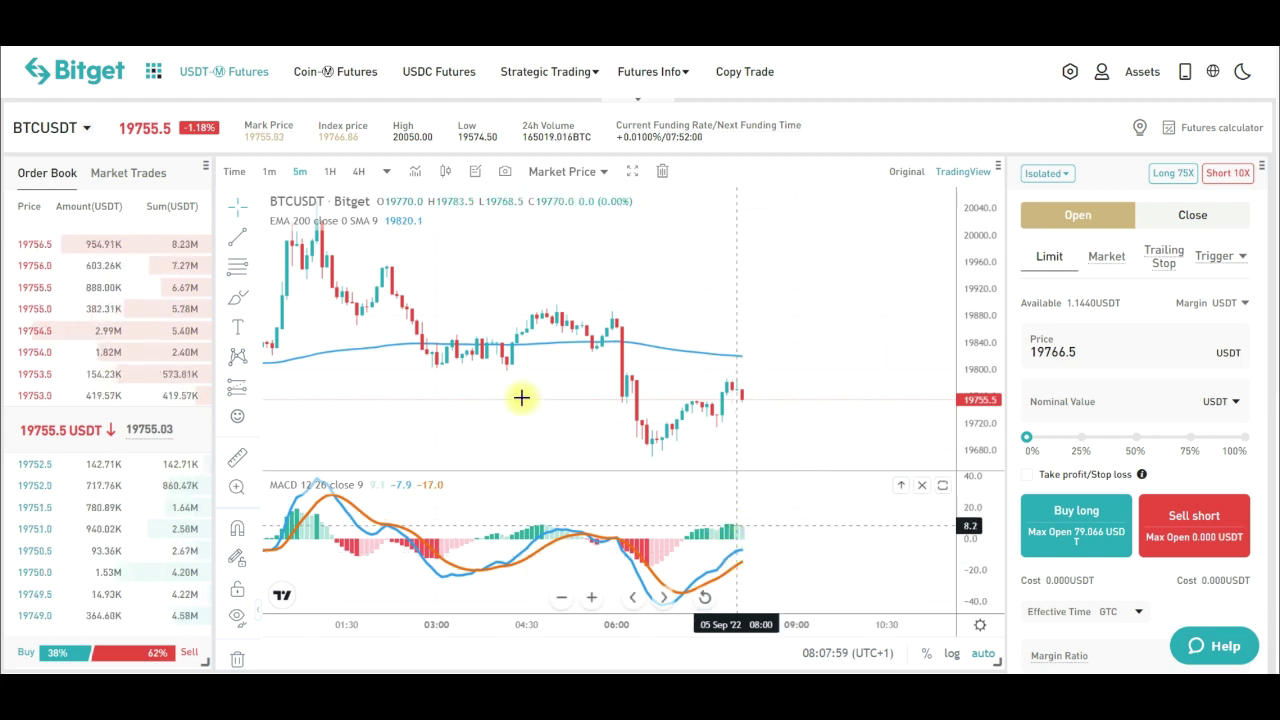
{"action": "left_click", "coordinate": [270, 176]}
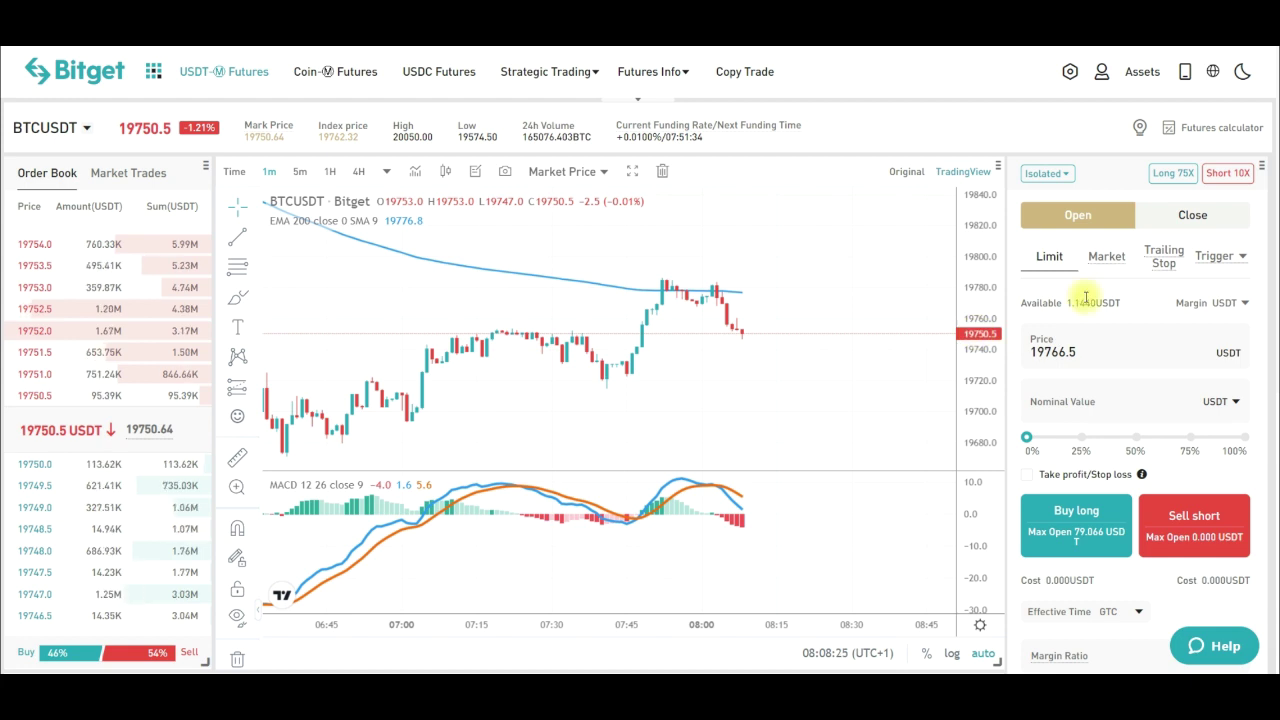
Open a 75X isolated BTCUSDT long of 0.004 BTC at market price, using 76% of the available quantity
{"action": "left_click", "coordinate": [1108, 260]}
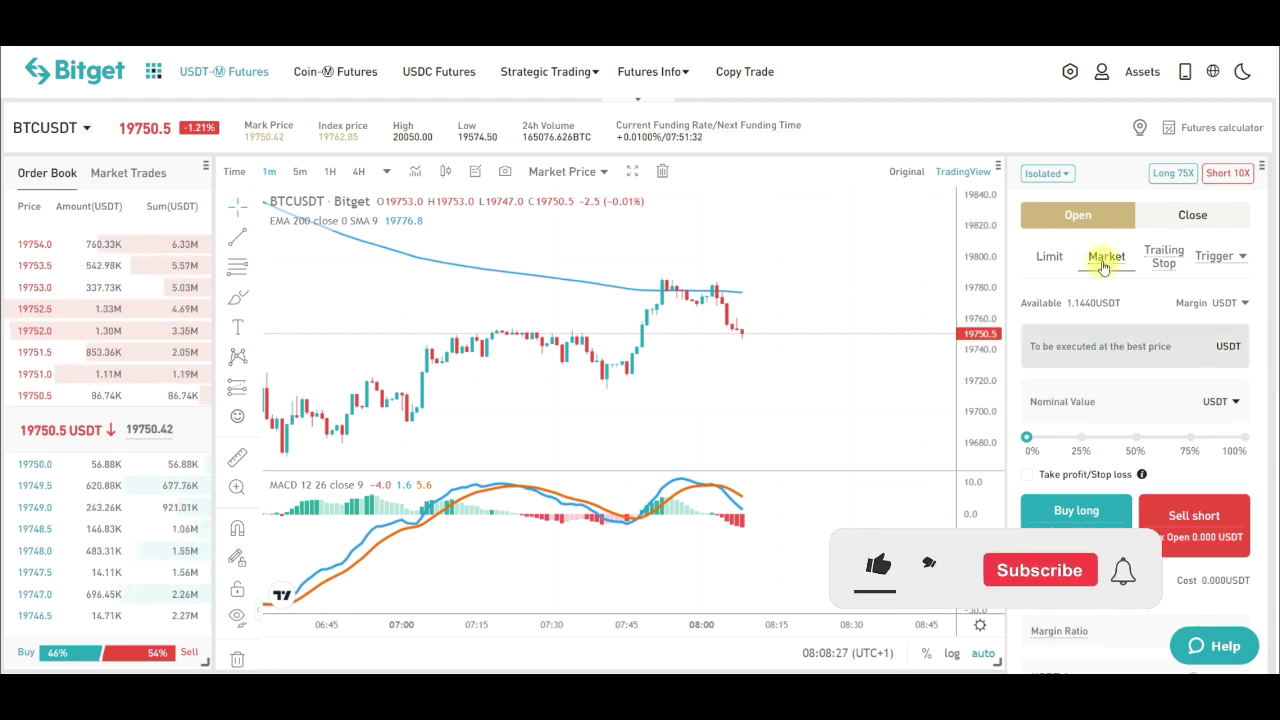
{"action": "left_click", "coordinate": [1241, 438]}
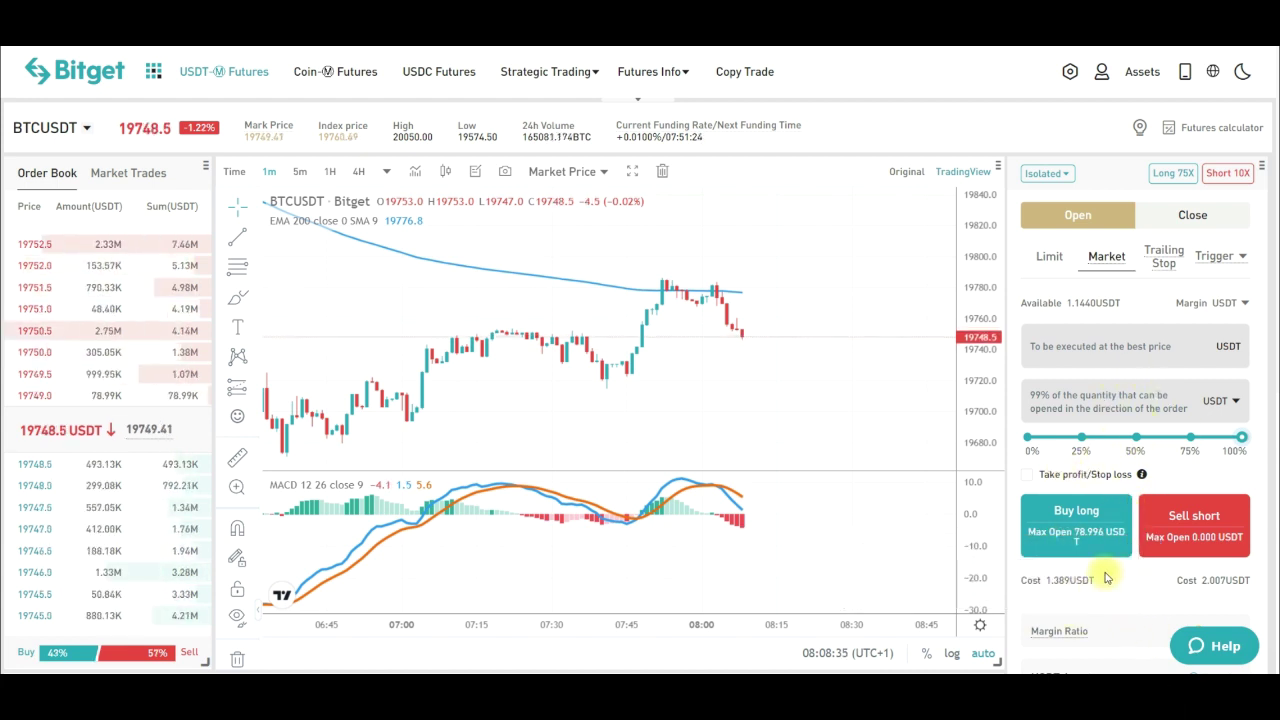
{"action": "scroll", "coordinate": [1108, 575], "scroll_direction": "down", "scroll_amount": 1}
{"action": "left_click", "coordinate": [1066, 460]}
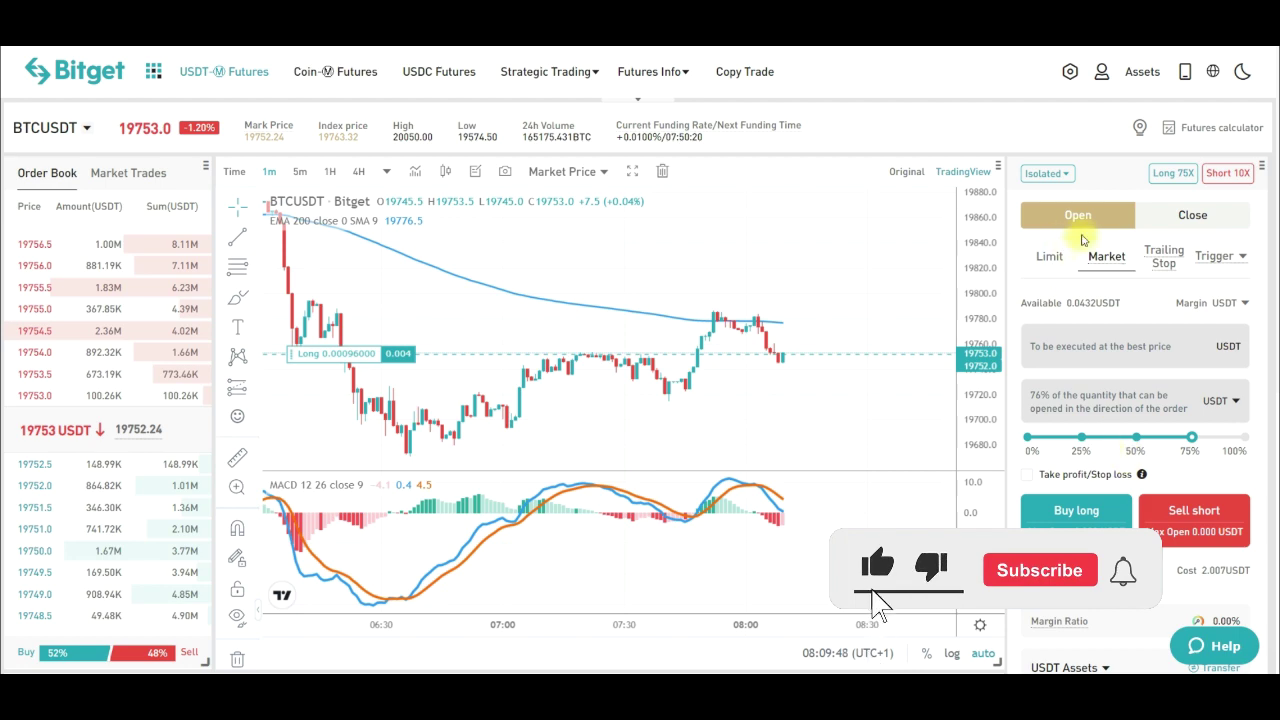
Examine the open BTCUSDT long's margin, liquidation price, unrealized PNL, ROE and margin ratio in the position details
{"action": "scroll", "coordinate": [812, 522], "scroll_direction": "down", "scroll_amount": 3}
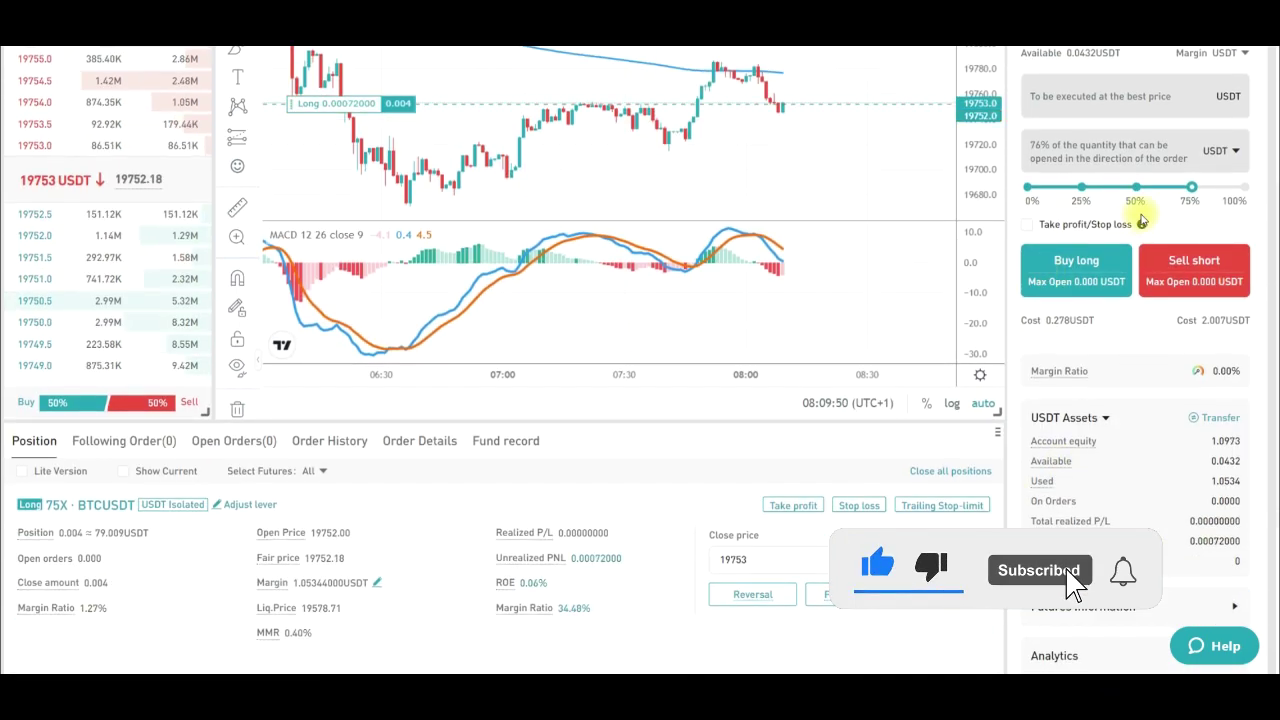
{"action": "scroll", "coordinate": [557, 629], "scroll_direction": "down", "scroll_amount": 2}
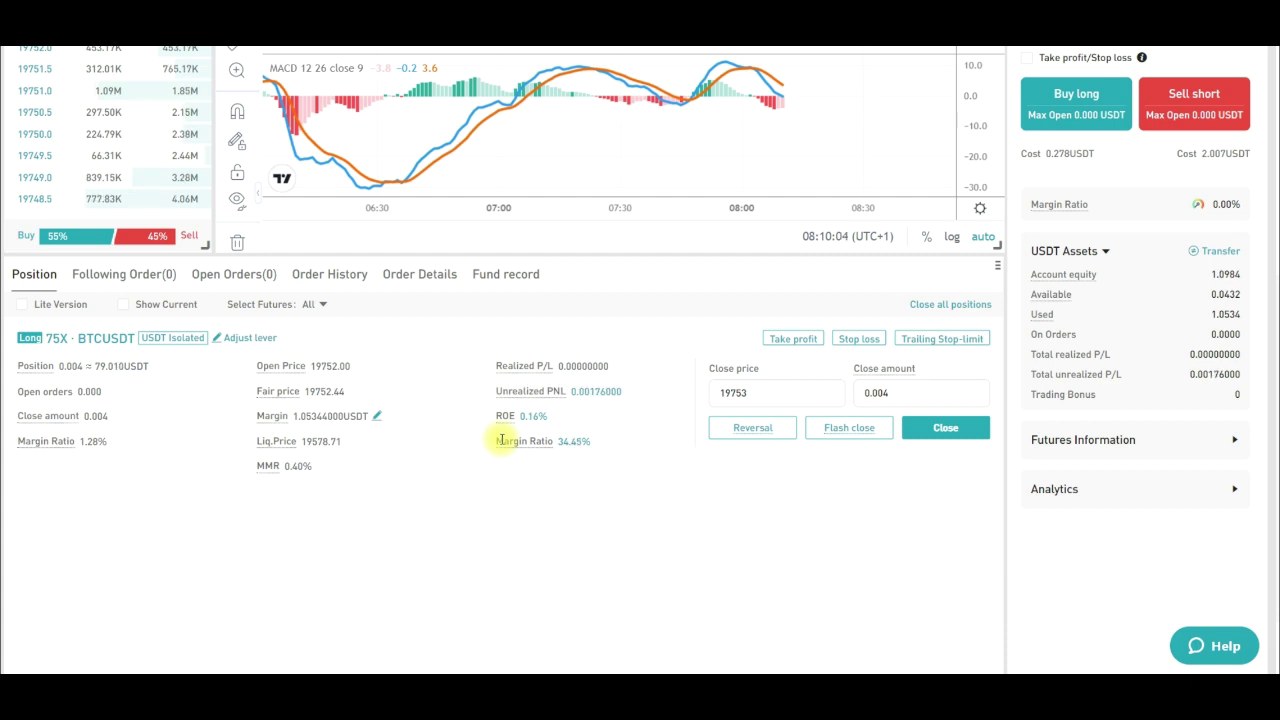
{"action": "left_click", "coordinate": [533, 533]}
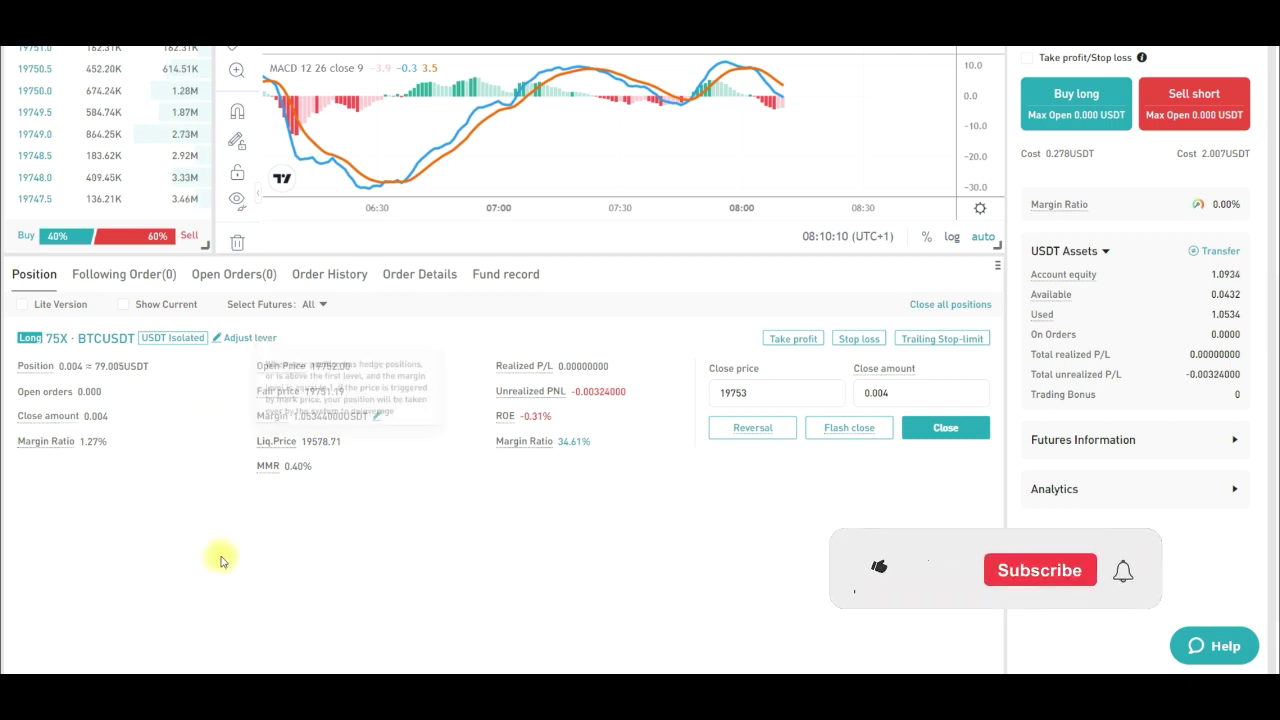
{"action": "left_click_drag", "start_coordinate": [262, 418], "coordinate": [310, 420]}
{"action": "left_click", "coordinate": [312, 566]}
{"action": "mouse_move", "coordinate": [302, 444]}
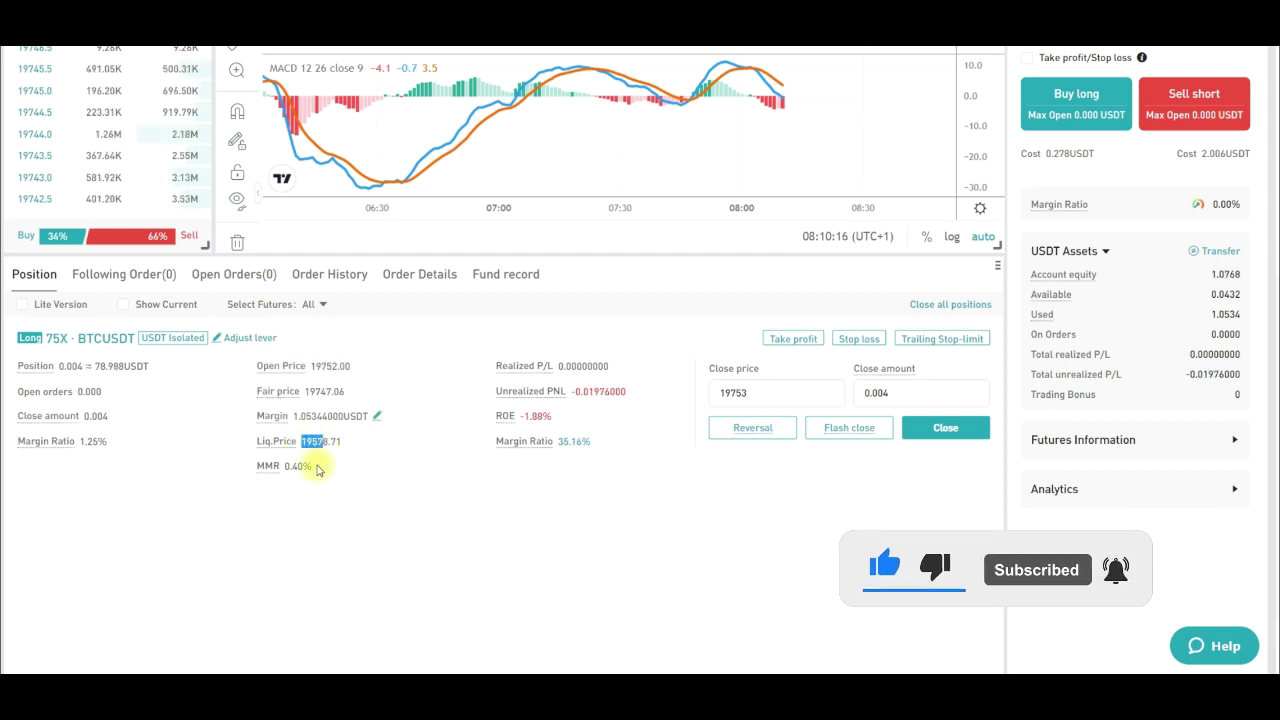
{"action": "left_click", "coordinate": [320, 532]}
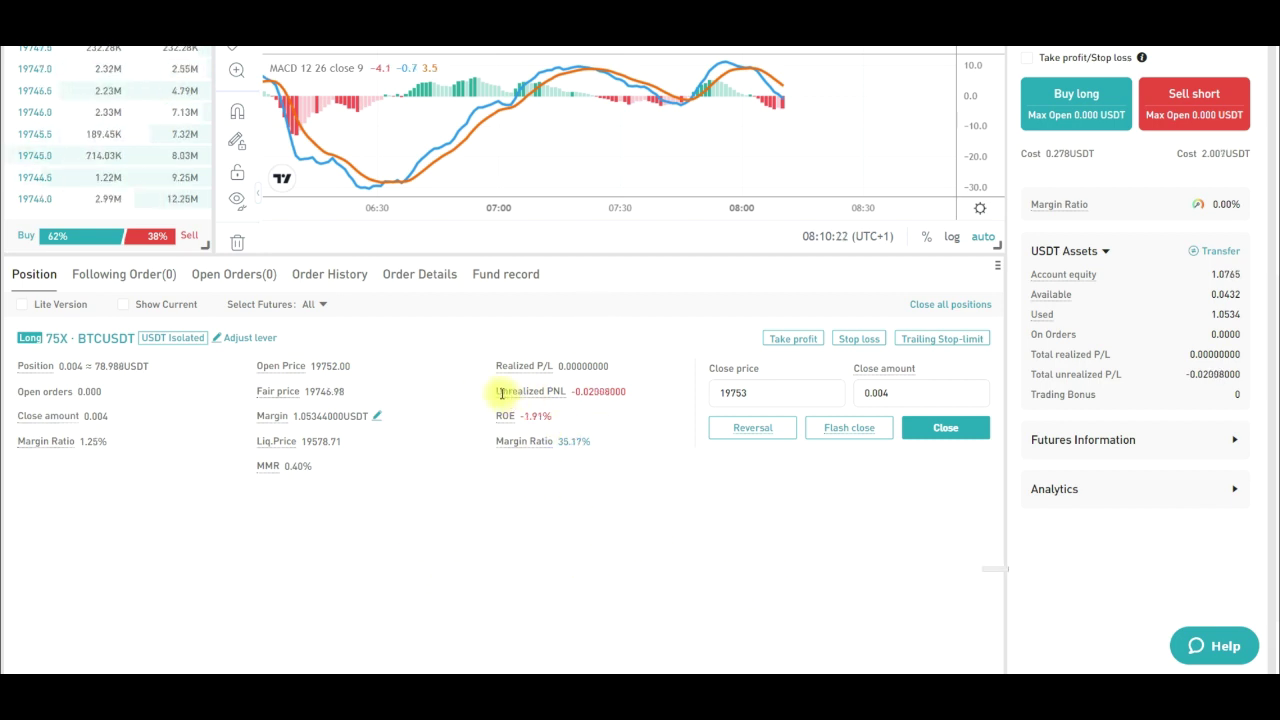
{"action": "left_click_drag", "start_coordinate": [501, 393], "coordinate": [566, 392]}
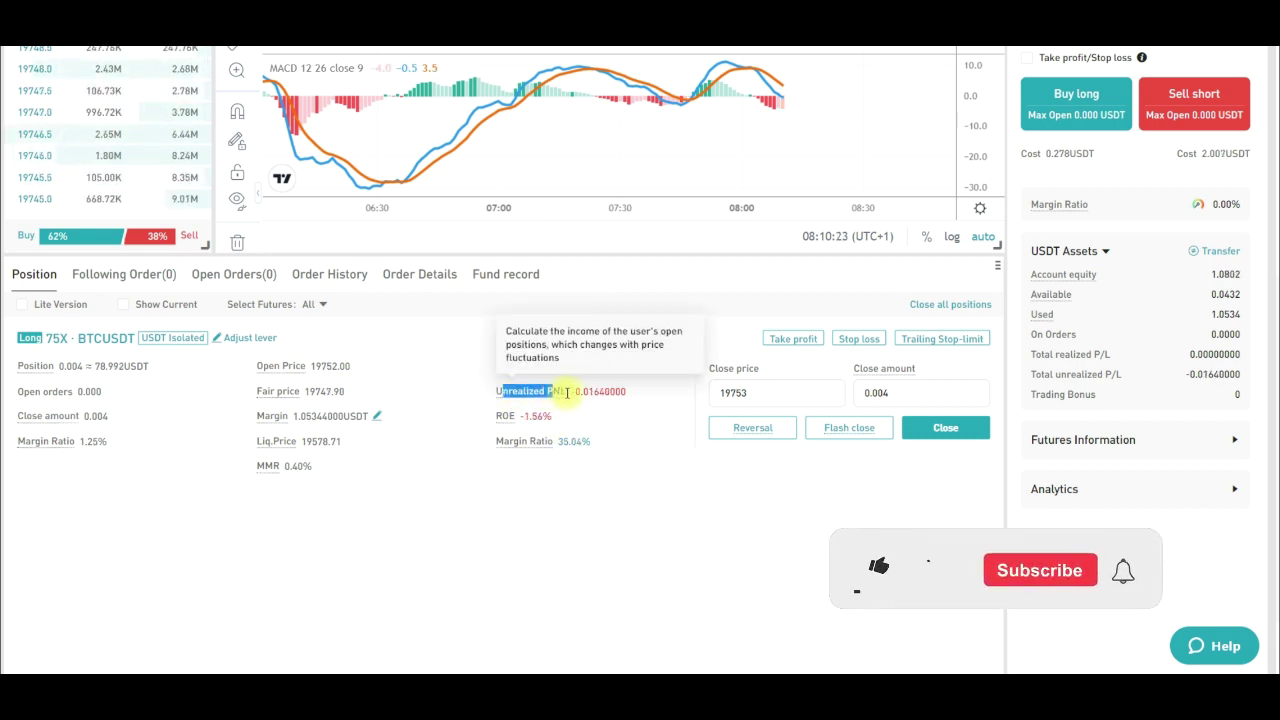
{"action": "left_click", "coordinate": [585, 548]}
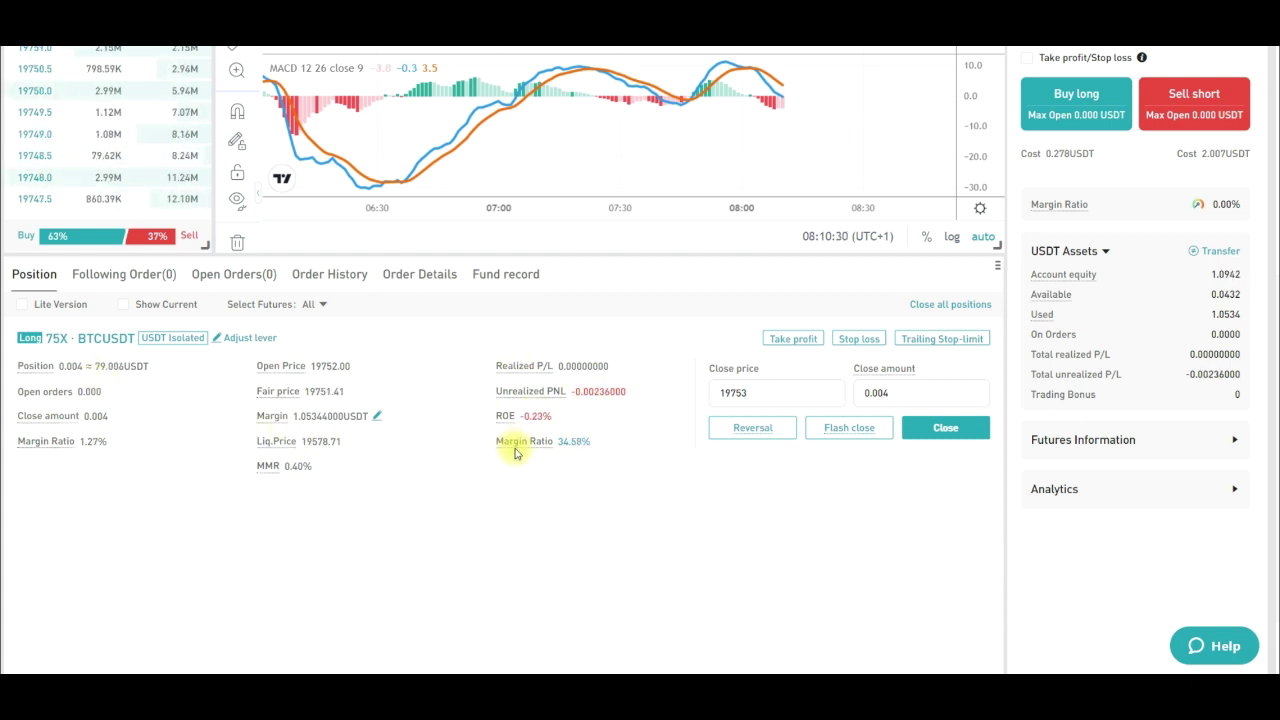
{"action": "scroll", "coordinate": [1150, 450], "scroll_direction": "up", "scroll_amount": 5}
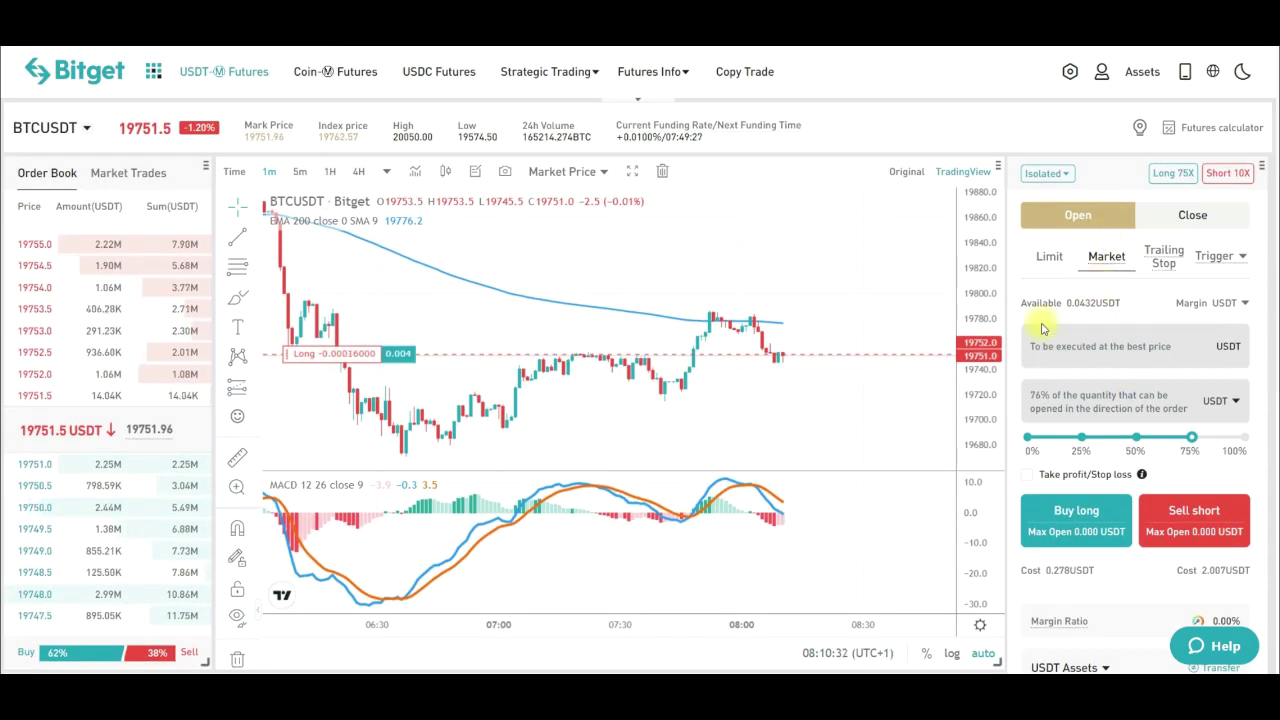
{"action": "scroll", "coordinate": [1094, 475], "scroll_direction": "down", "scroll_amount": 3}
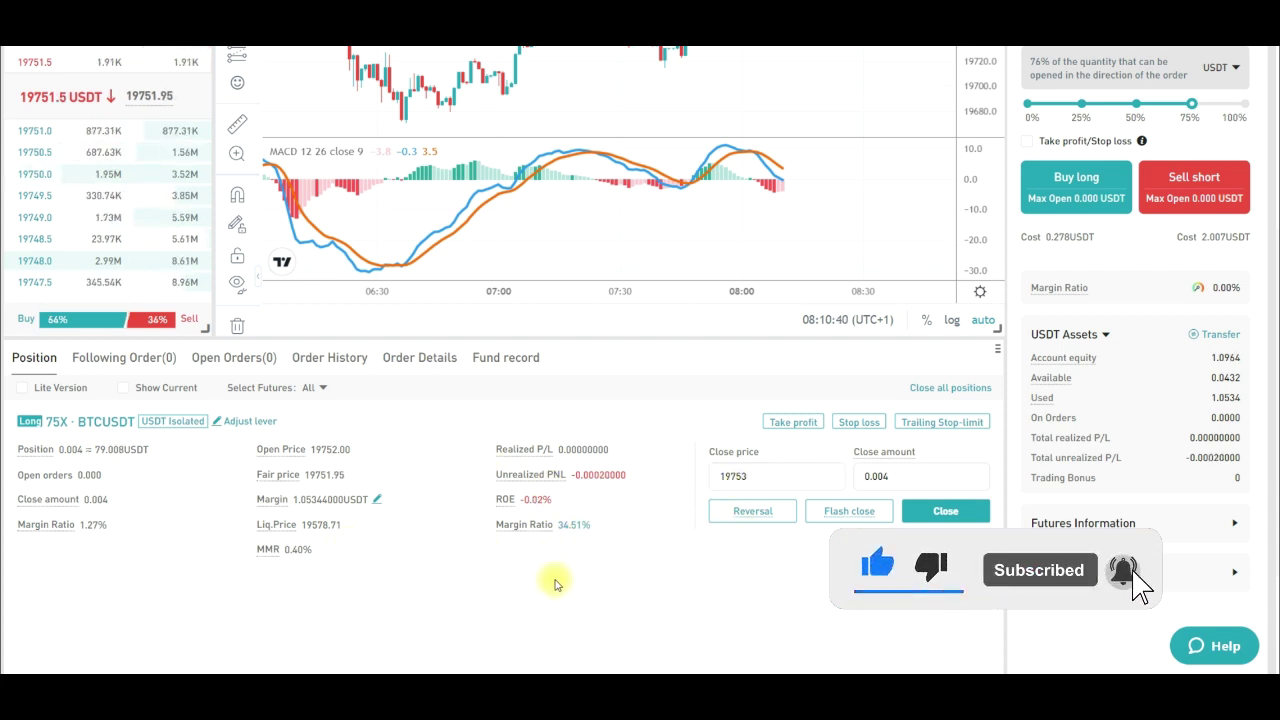
{"action": "scroll", "coordinate": [65, 522], "scroll_direction": "down", "scroll_amount": 1}
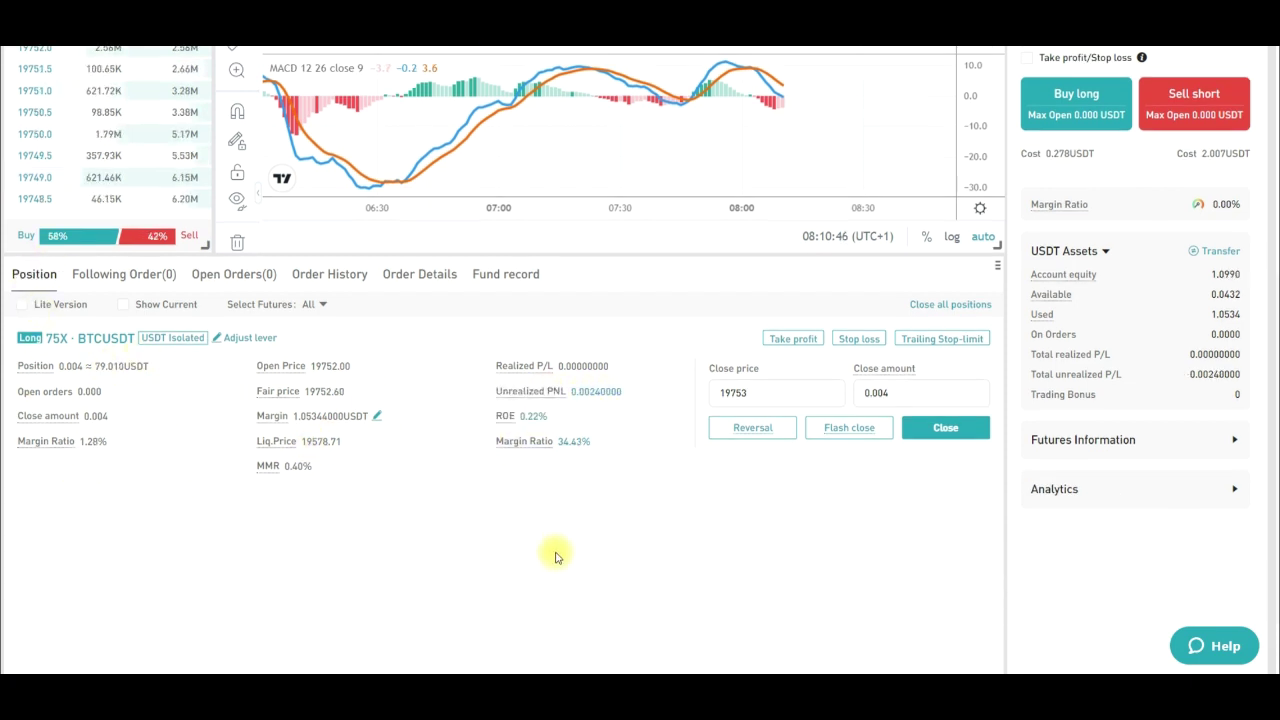
Start a take-profit order for the long at 21065 USDT for the full 0.004 BTC and check its expected return
{"action": "left_click", "coordinate": [791, 339]}
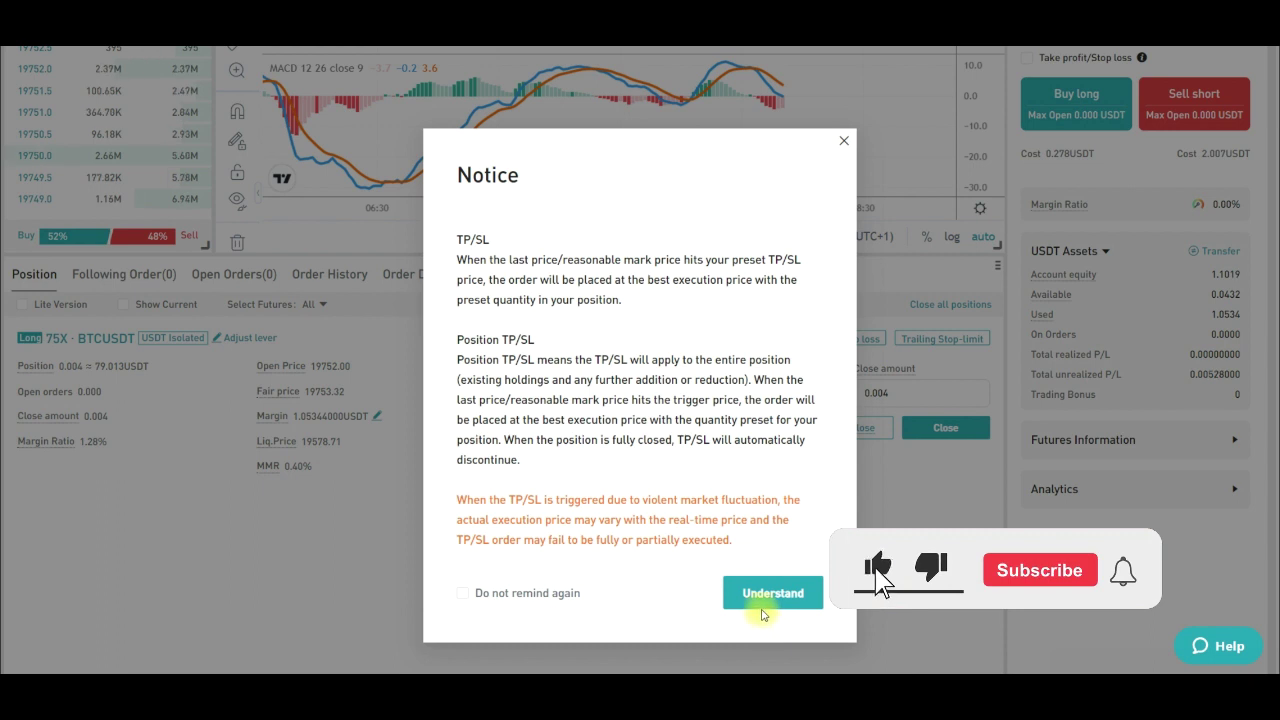
{"action": "left_click", "coordinate": [775, 595]}
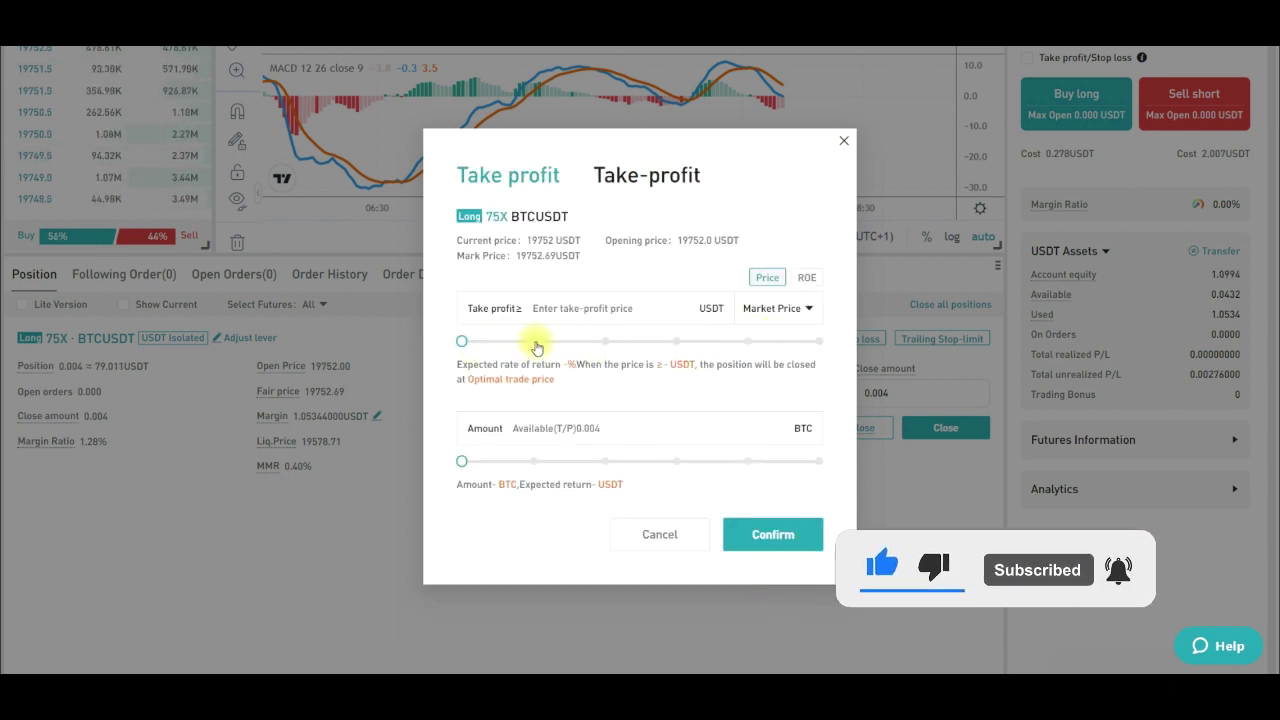
{"action": "left_click_drag", "start_coordinate": [461, 341], "coordinate": [804, 356]}
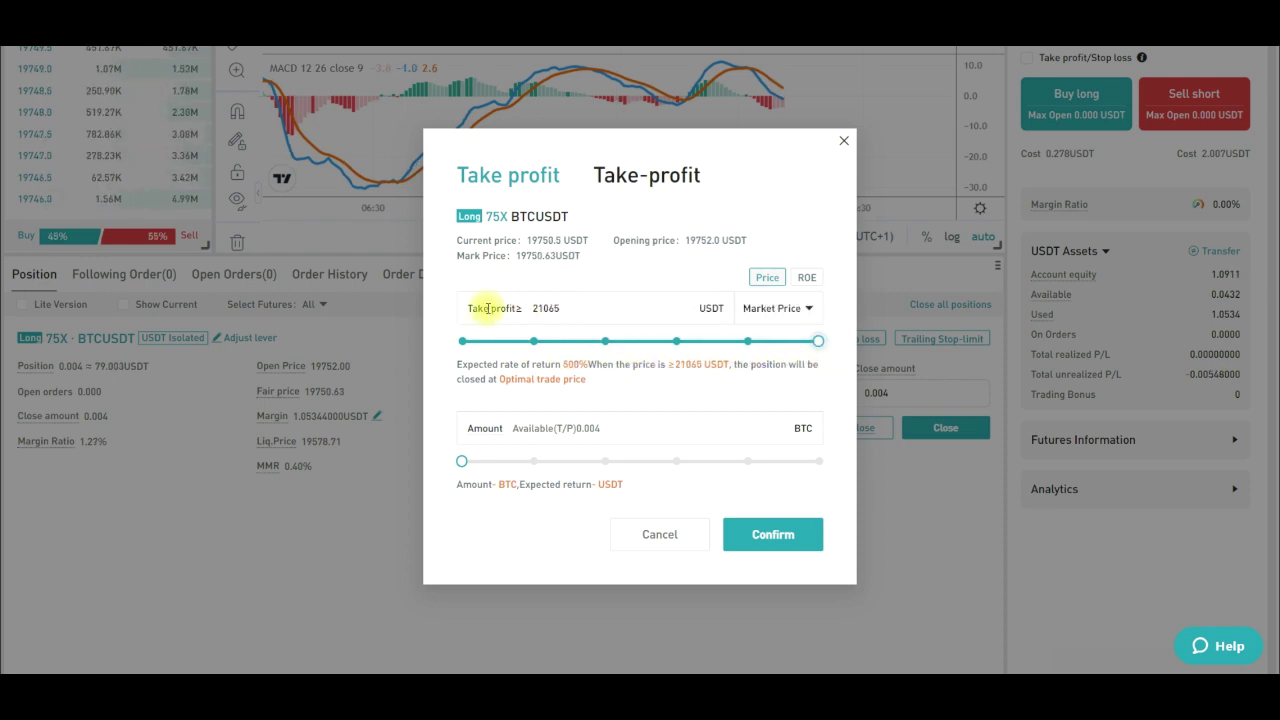
{"action": "left_click_drag", "start_coordinate": [535, 308], "coordinate": [563, 309]}
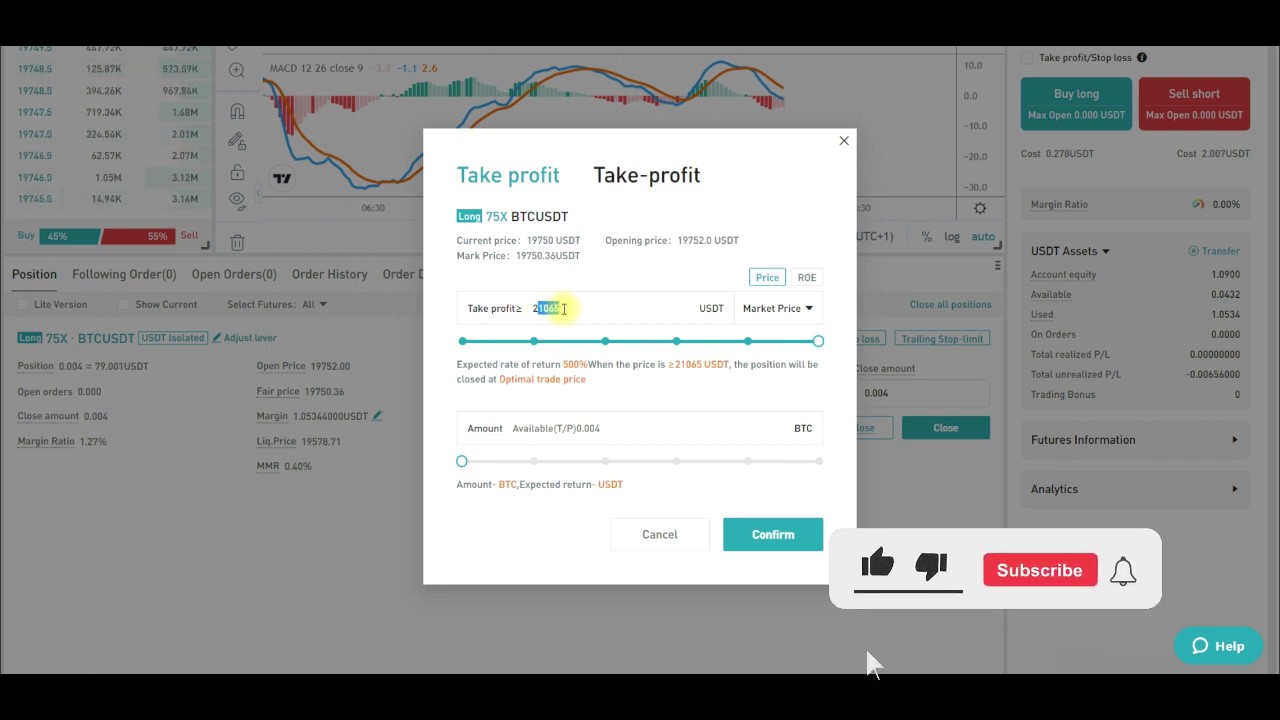
{"action": "left_click", "coordinate": [566, 308]}
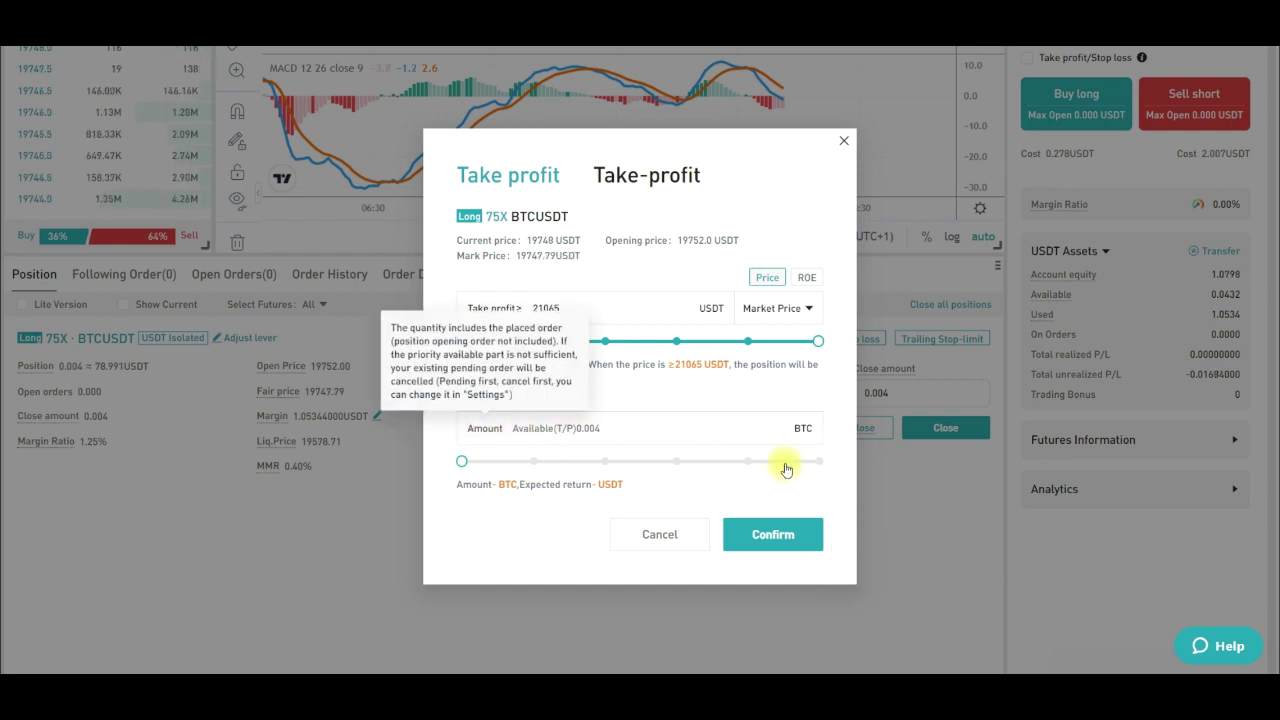
{"action": "left_click", "coordinate": [820, 461]}
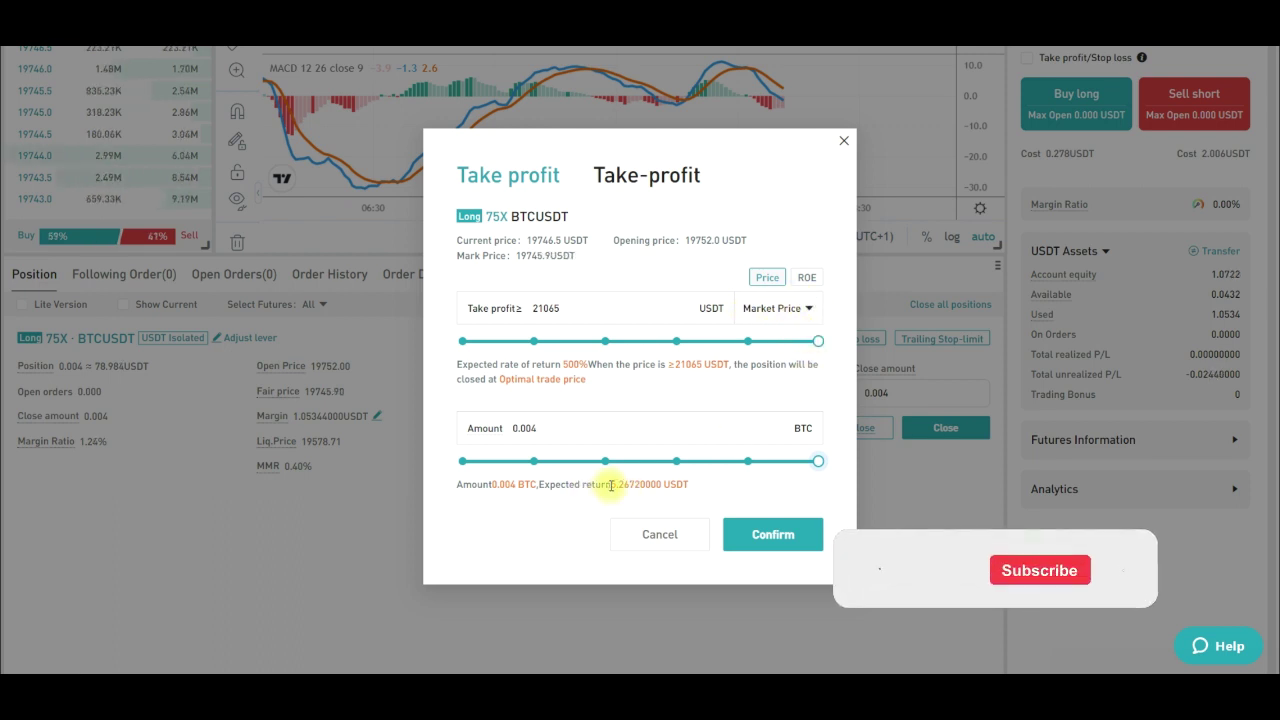
{"action": "left_click_drag", "start_coordinate": [609, 485], "coordinate": [637, 484]}
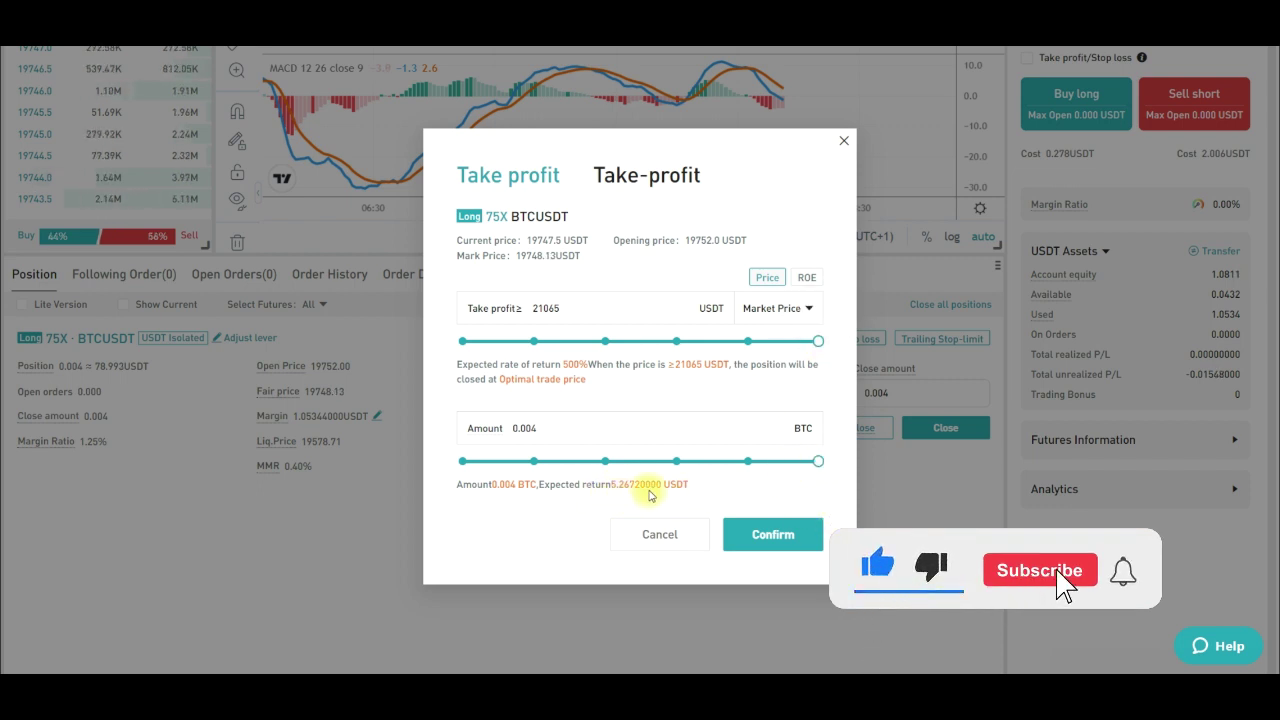
Lower the take-profit trigger to 19845 USDT and place the market-price order for 0.004 BTC
{"action": "left_click", "coordinate": [535, 342]}
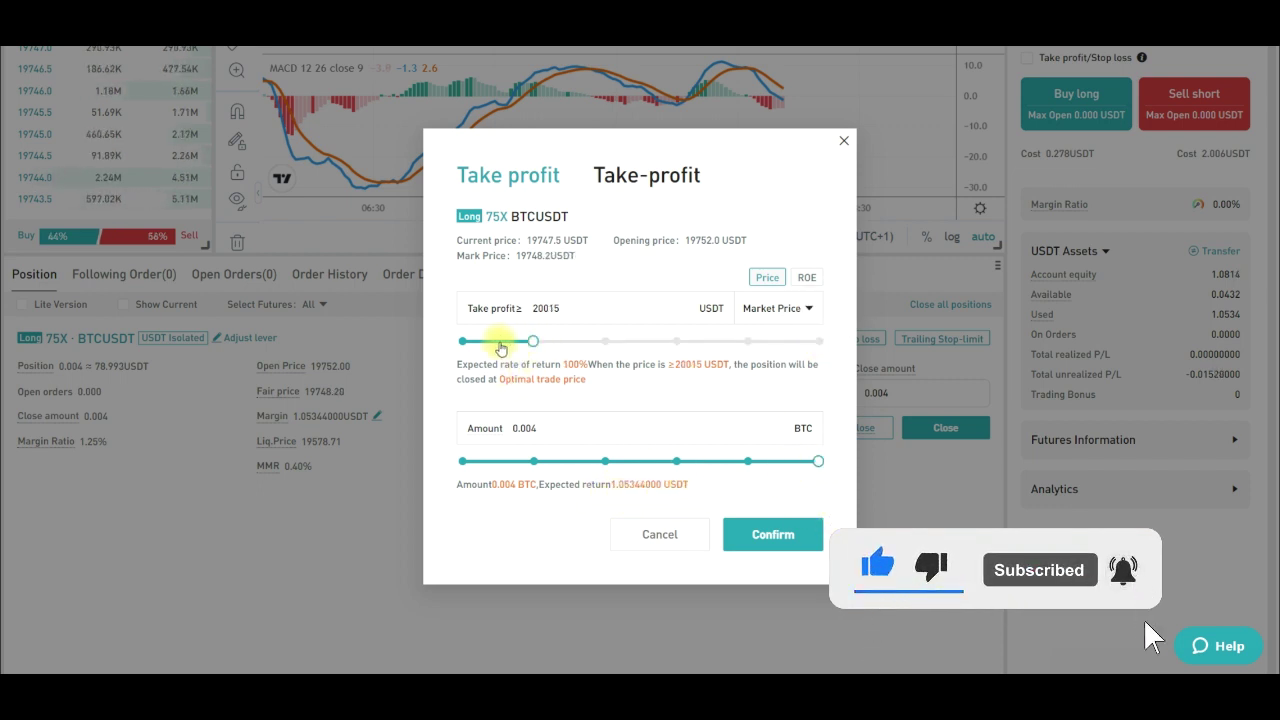
{"action": "left_click", "coordinate": [489, 342]}
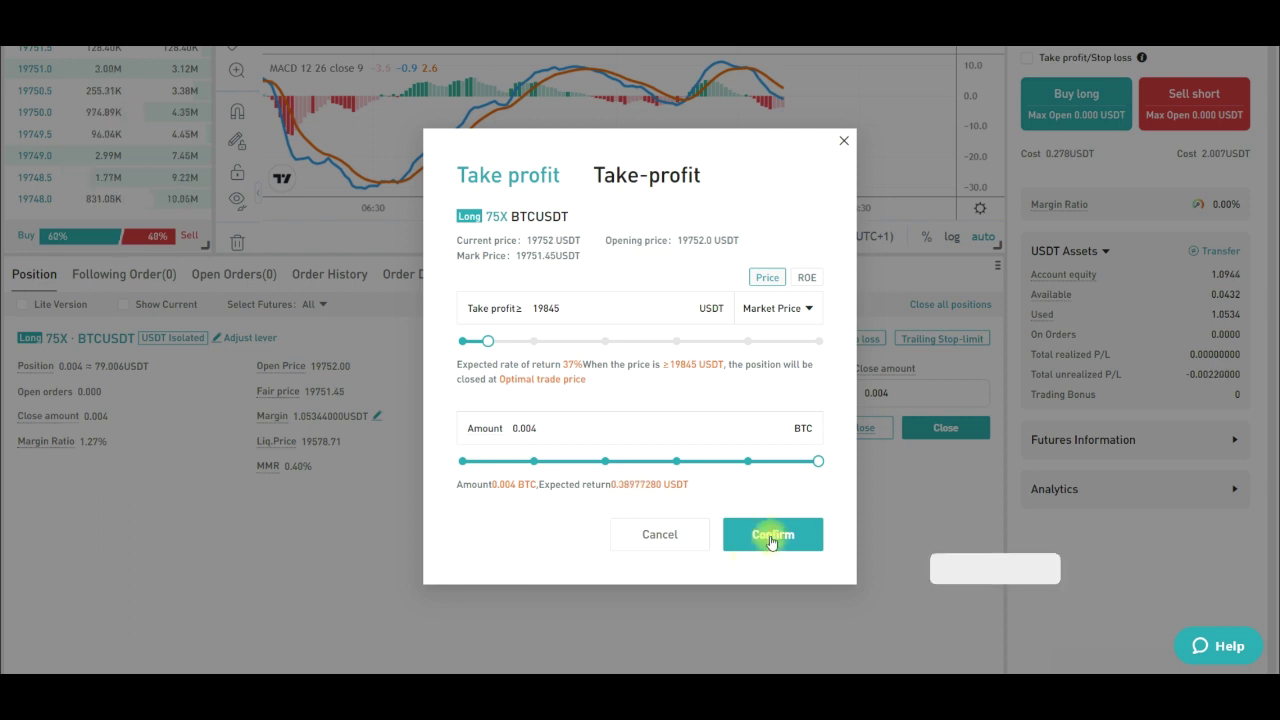
{"action": "left_click", "coordinate": [770, 537]}
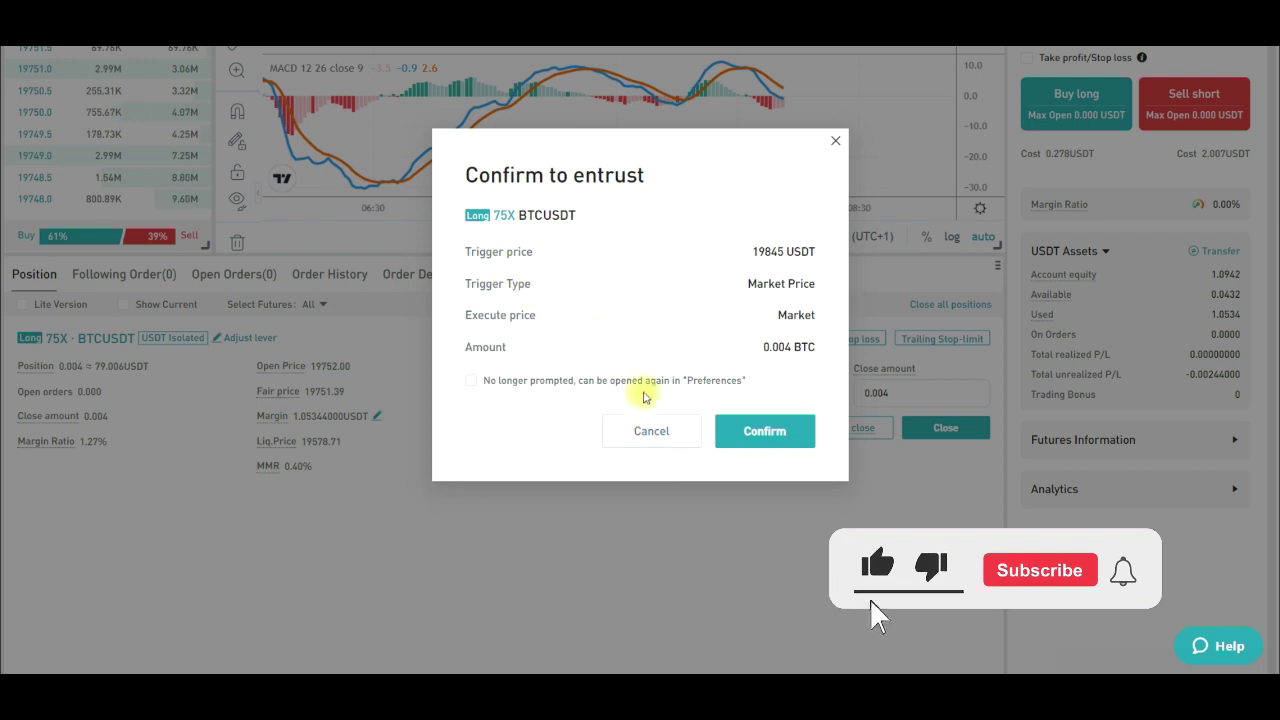
{"action": "left_click", "coordinate": [758, 431]}
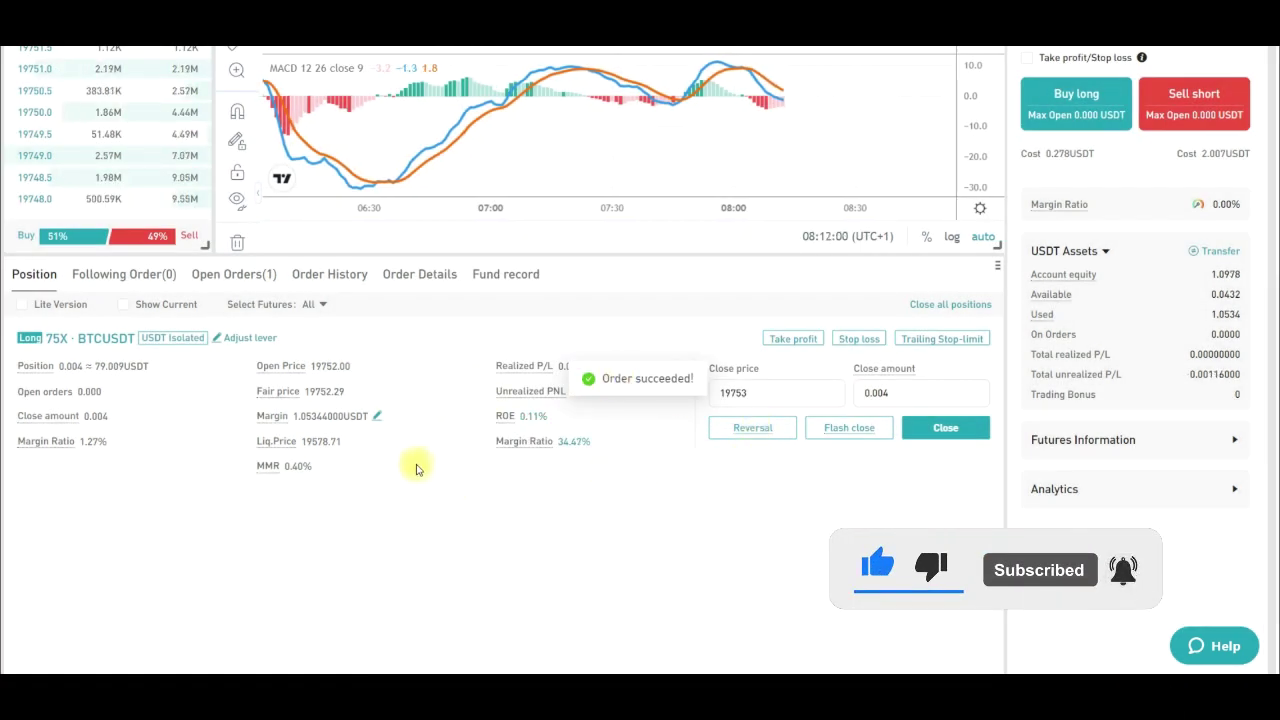
Review the waiting take-profit order among the open take profit and stop loss orders, and return to the position details
{"action": "left_click", "coordinate": [234, 278]}
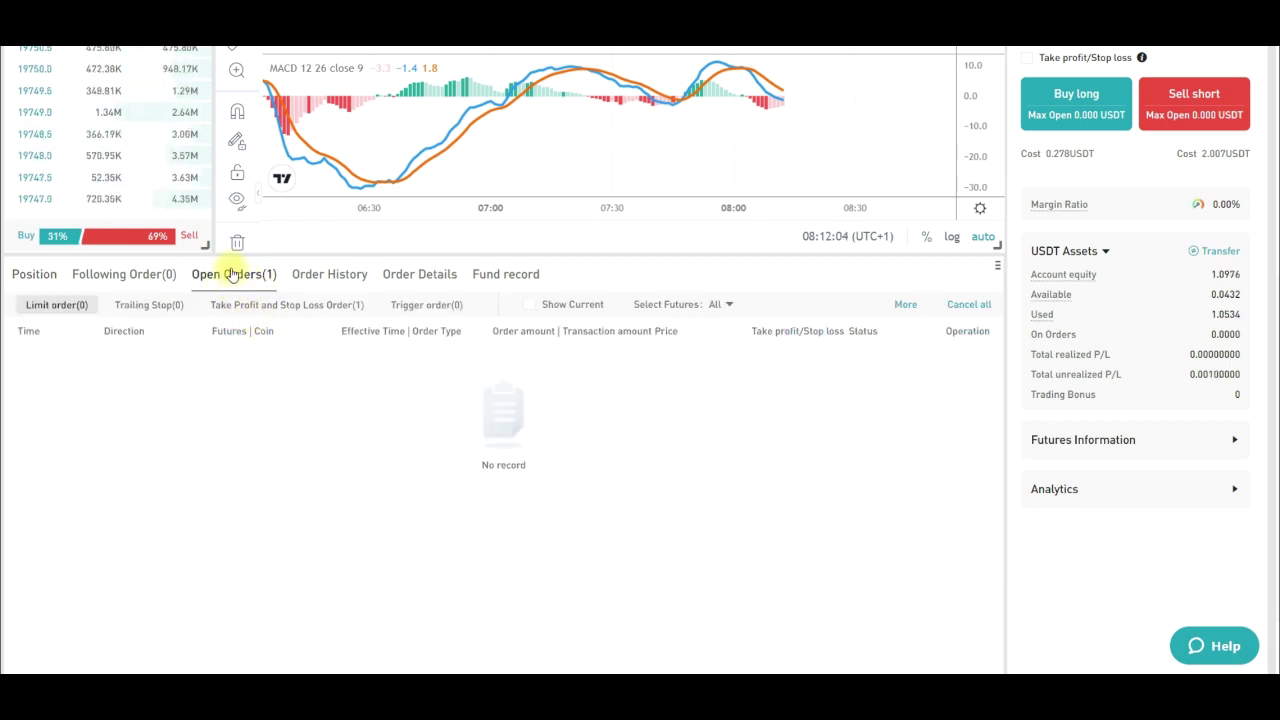
{"action": "left_click", "coordinate": [275, 308]}
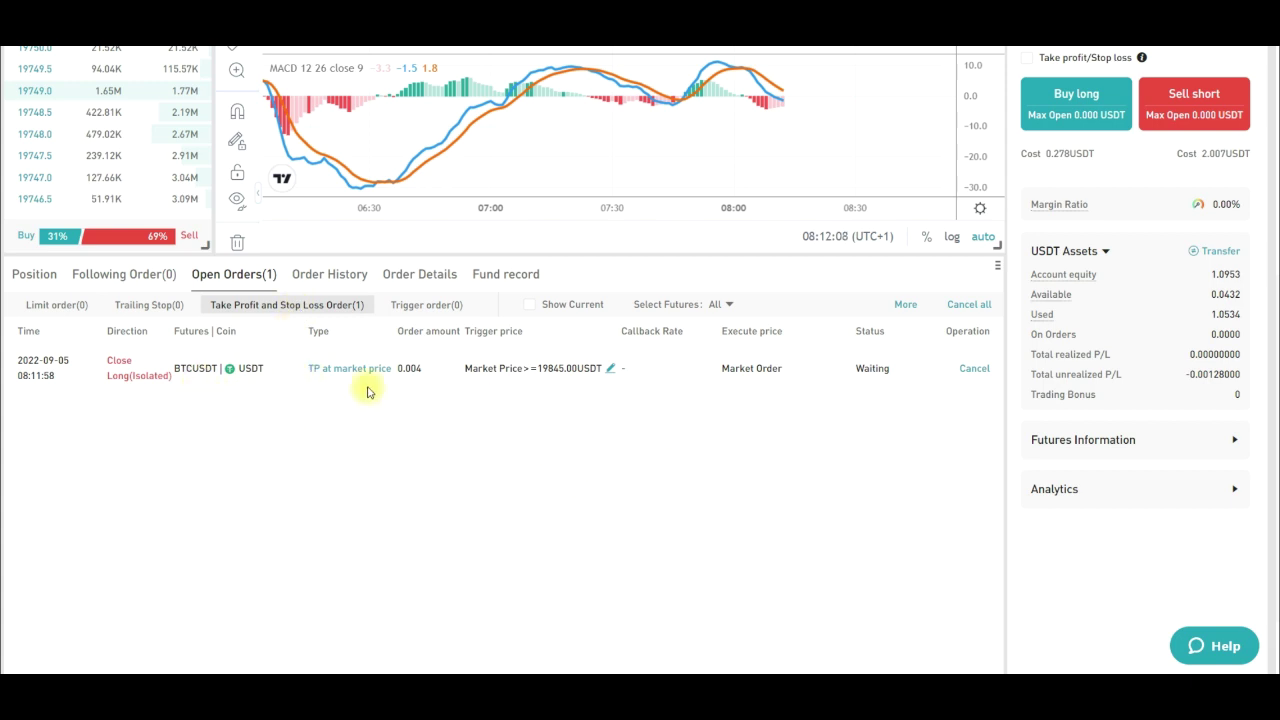
{"action": "left_click", "coordinate": [38, 281]}
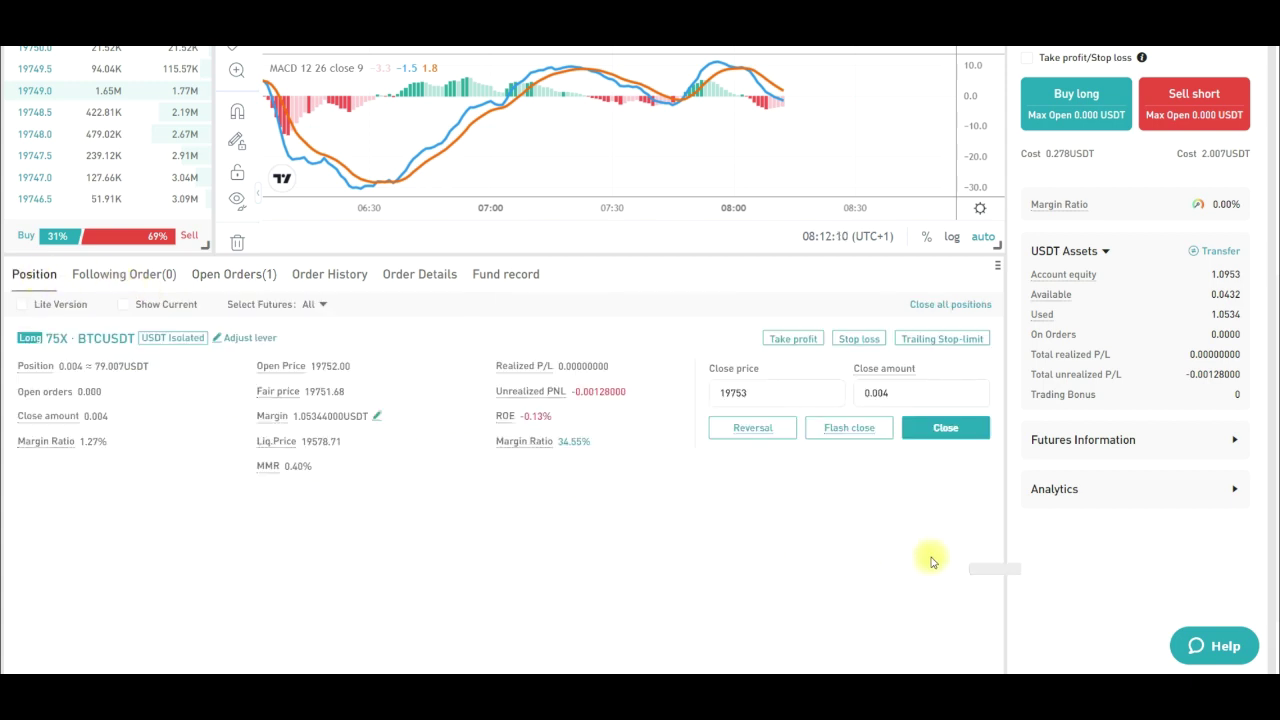
Try out a stop loss at 19710 USDT for the full 0.004 BTC, check its expected return, and leave without placing it
{"action": "mouse_move", "coordinate": [865, 342]}
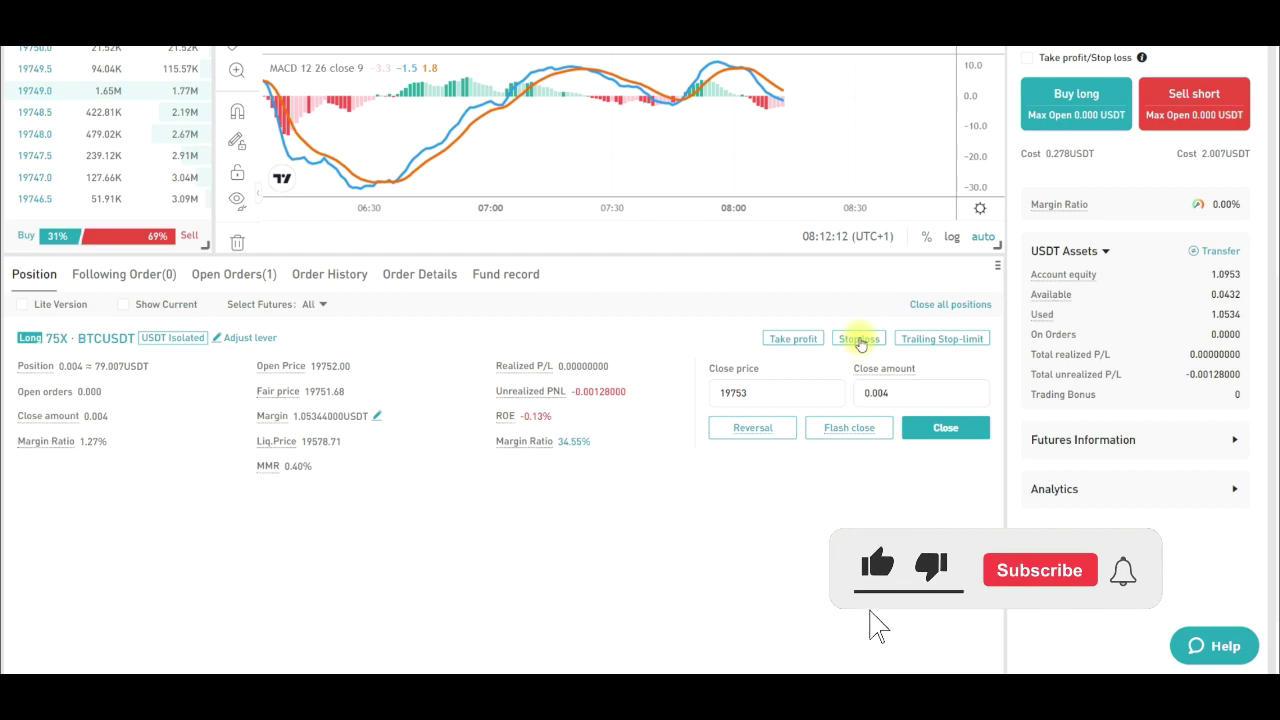
{"action": "left_click", "coordinate": [859, 340]}
{"action": "left_click", "coordinate": [764, 591]}
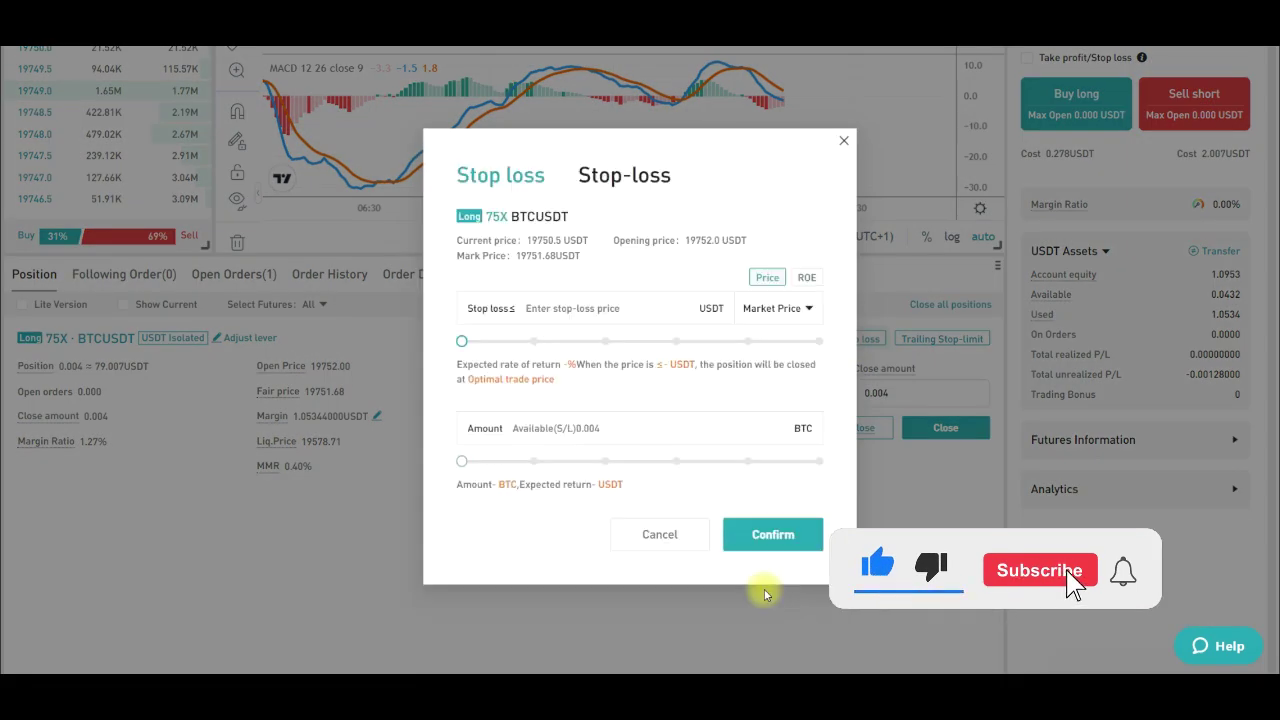
{"action": "left_click", "coordinate": [489, 342]}
{"action": "left_click_drag", "start_coordinate": [491, 345], "coordinate": [458, 348]}
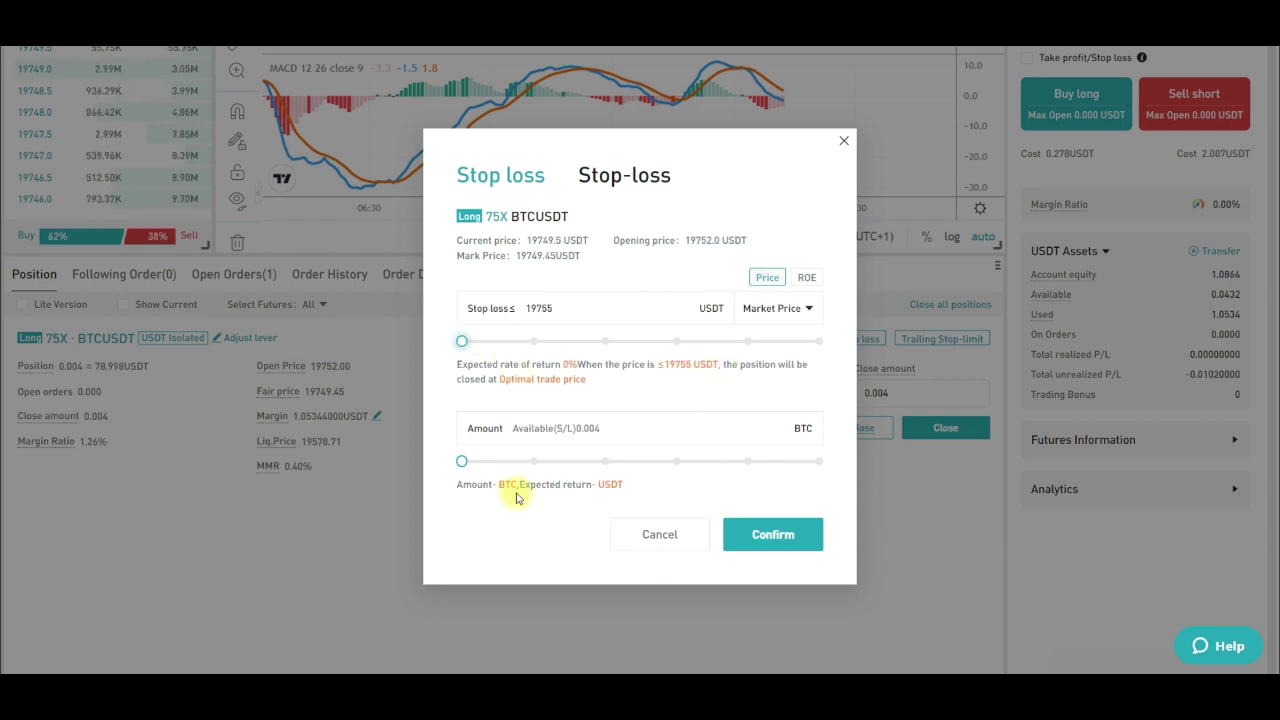
{"action": "left_click", "coordinate": [487, 343]}
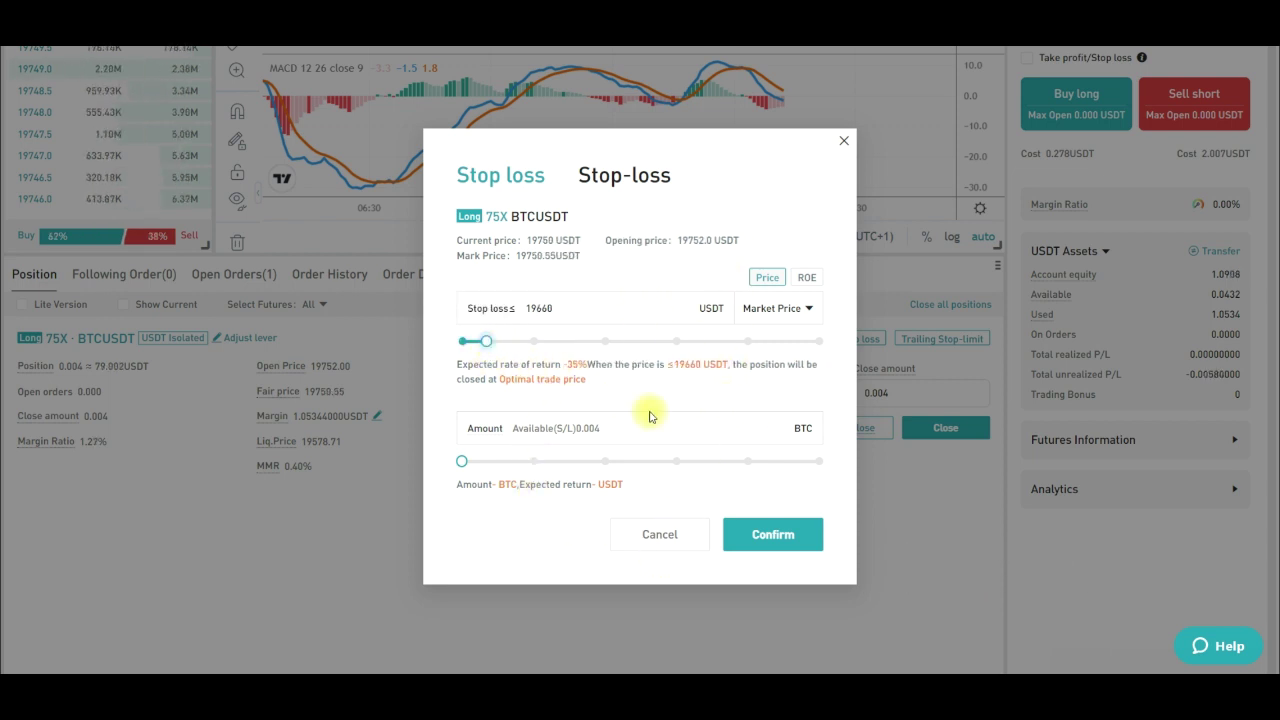
{"action": "left_click", "coordinate": [815, 462]}
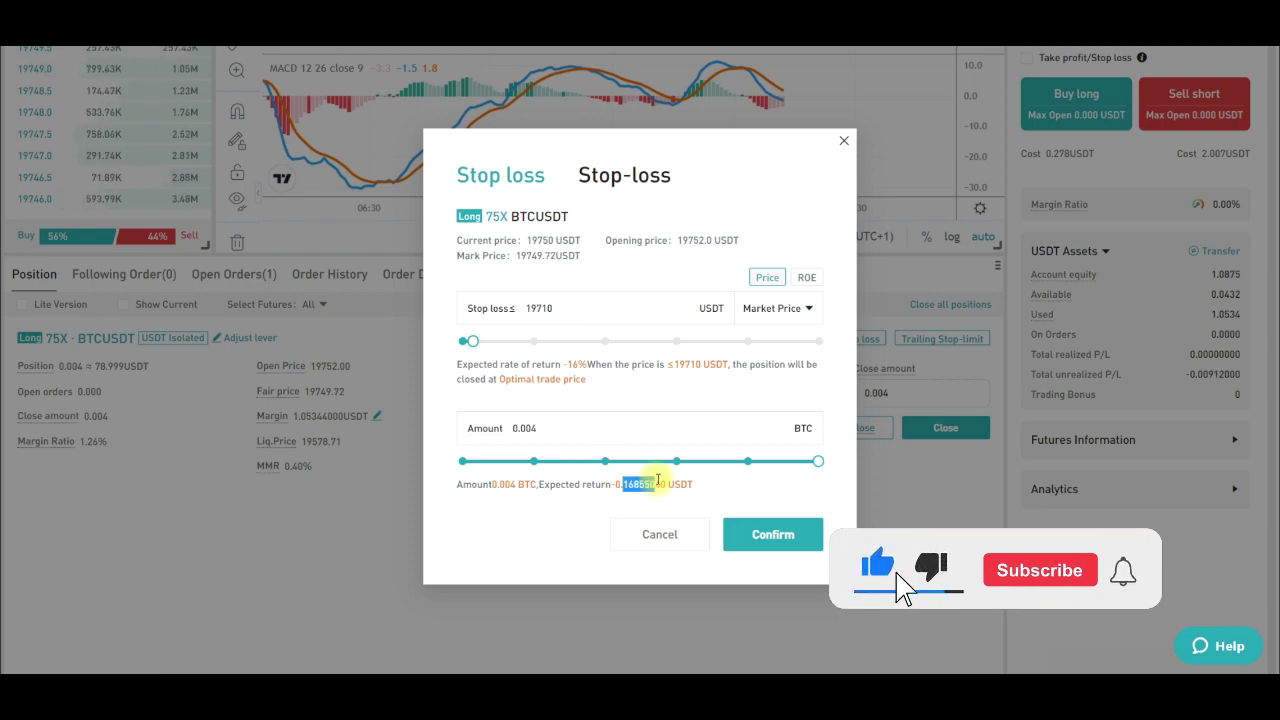
{"action": "left_click", "coordinate": [840, 140]}
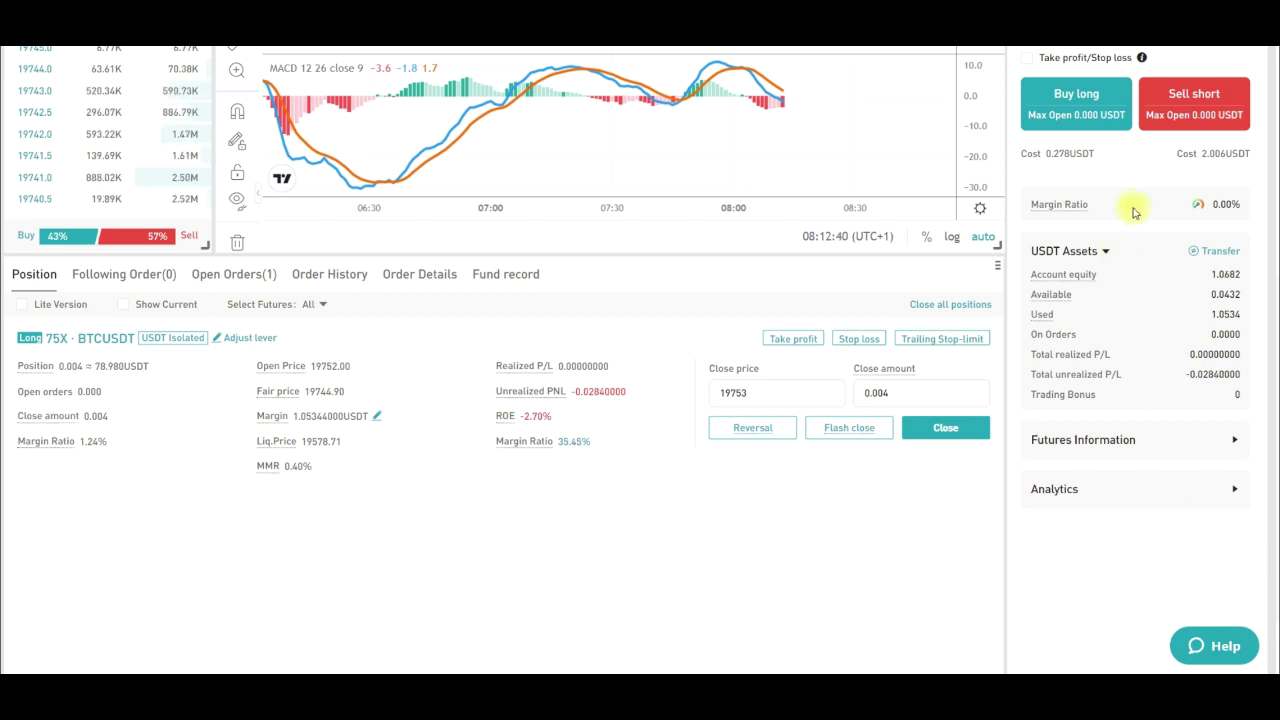
{"action": "scroll", "coordinate": [806, 420], "scroll_direction": "up", "scroll_amount": 4}
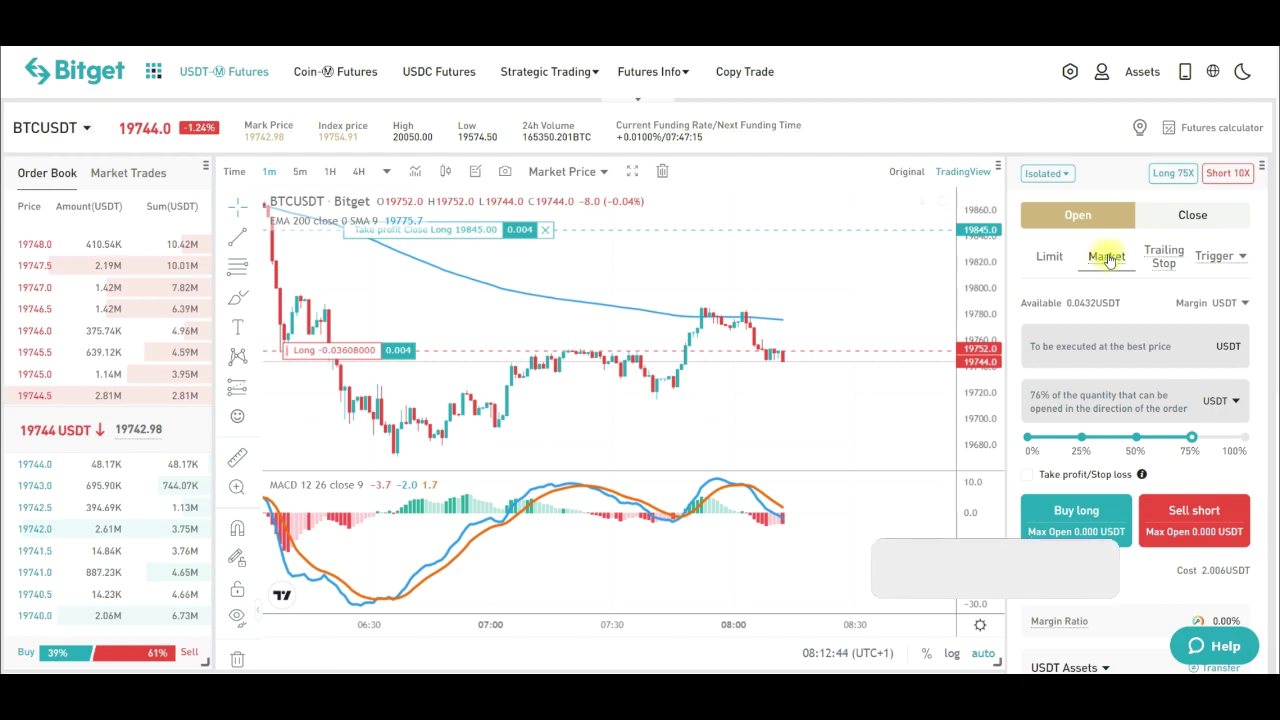
{"action": "scroll", "coordinate": [640, 400], "scroll_direction": "down", "scroll_amount": 4}
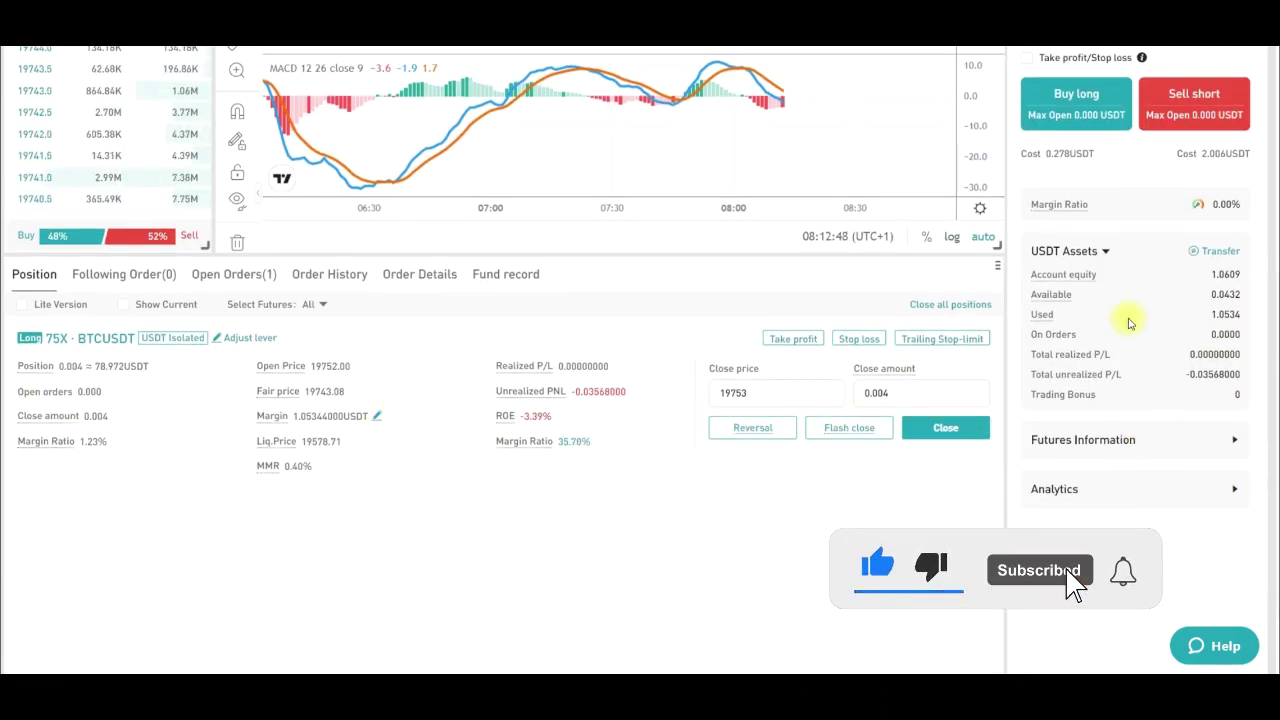
Compare the BTCUSDT price action, 200 EMA and MACD on the 1-minute, 5-minute and 1-hour chart timeframes
{"action": "scroll", "coordinate": [1128, 322], "scroll_direction": "up", "scroll_amount": 4}
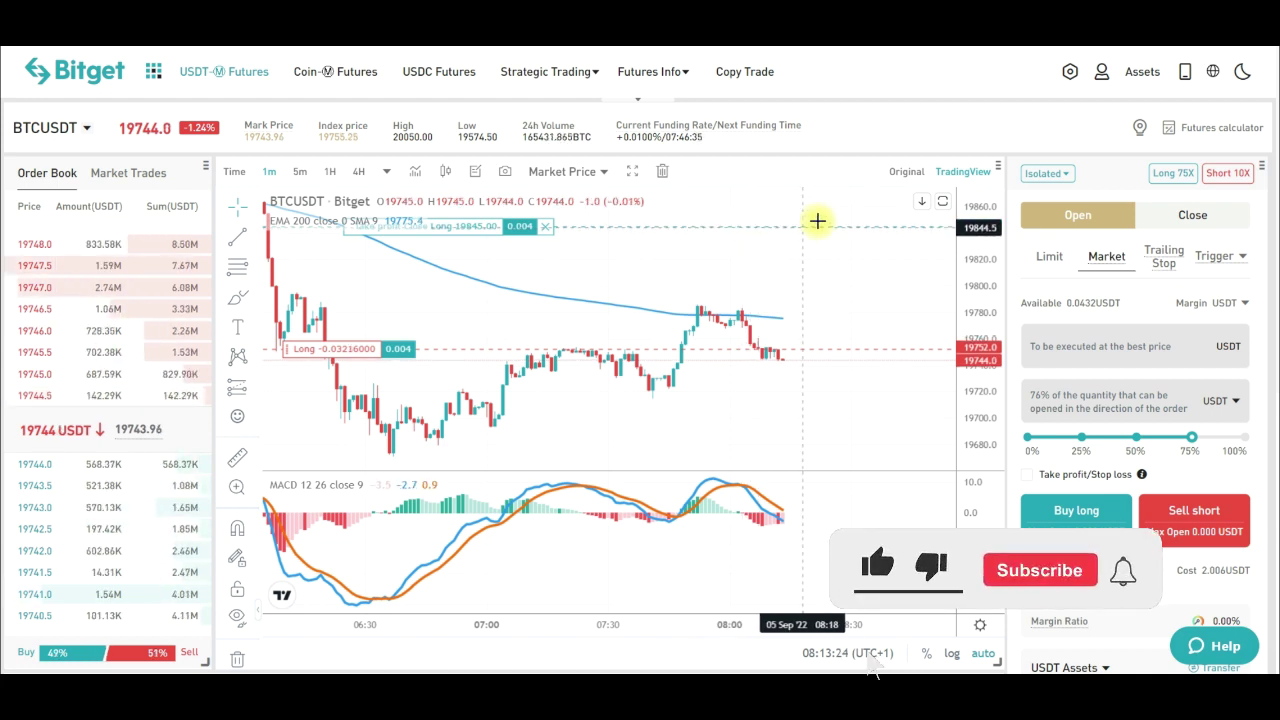
{"action": "left_click_drag", "start_coordinate": [783, 395], "coordinate": [620, 382]}
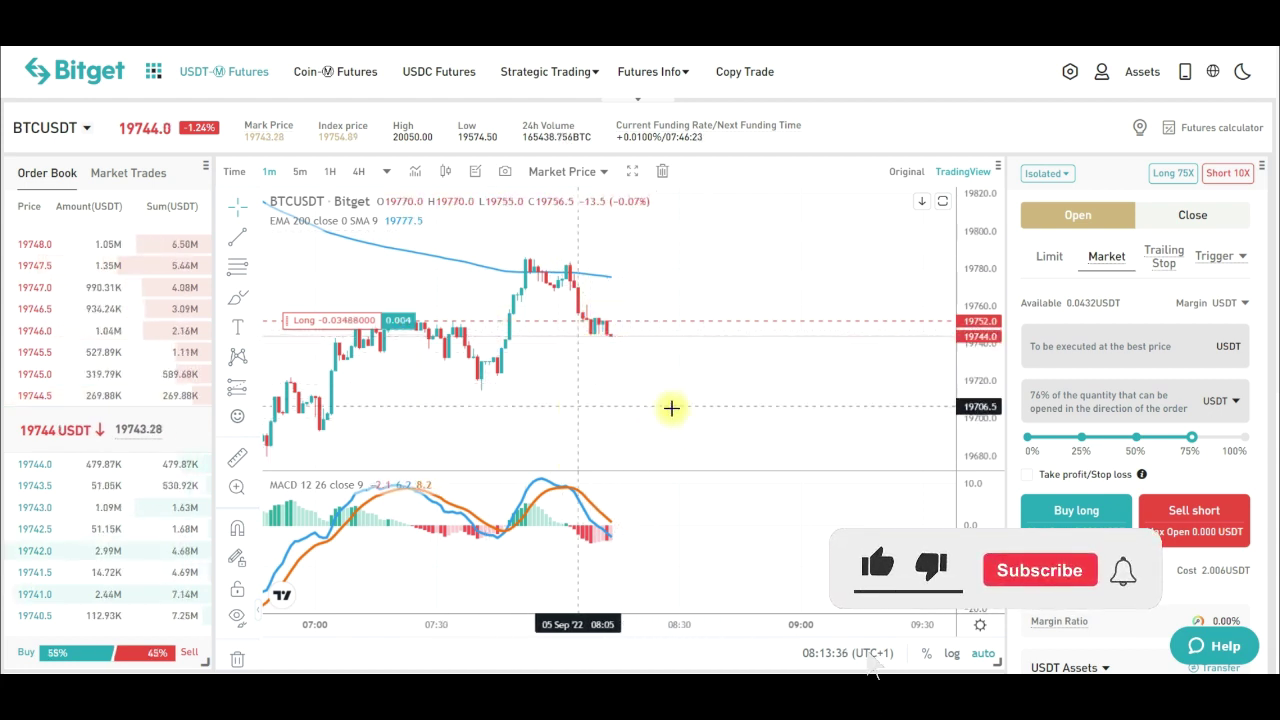
{"action": "left_click_drag", "start_coordinate": [674, 414], "coordinate": [789, 420]}
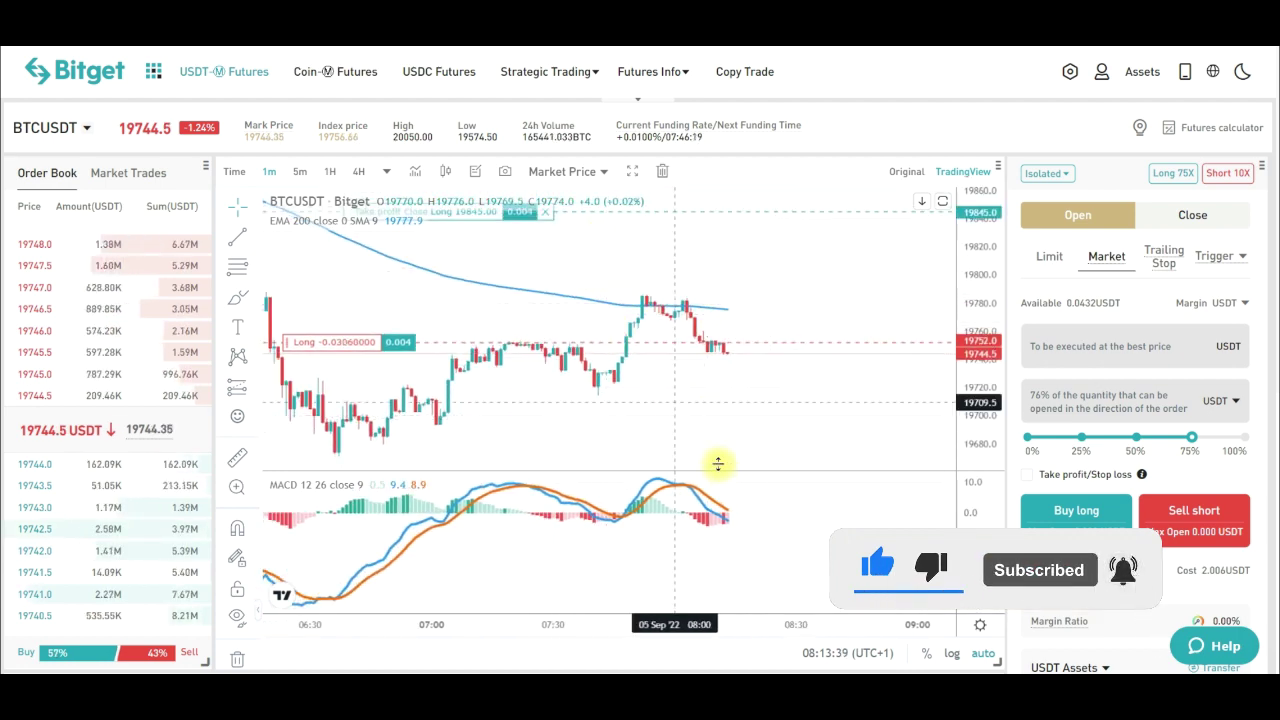
{"action": "left_click", "coordinate": [300, 173]}
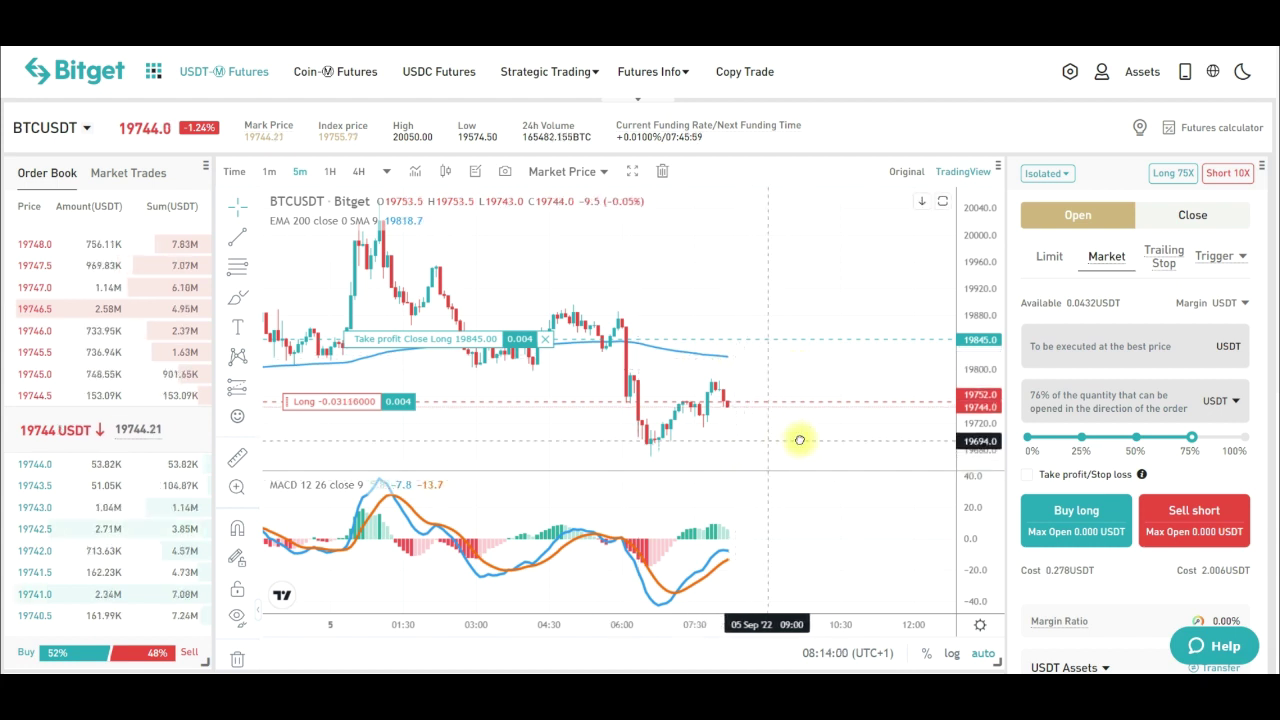
{"action": "left_click_drag", "start_coordinate": [800, 440], "coordinate": [823, 443]}
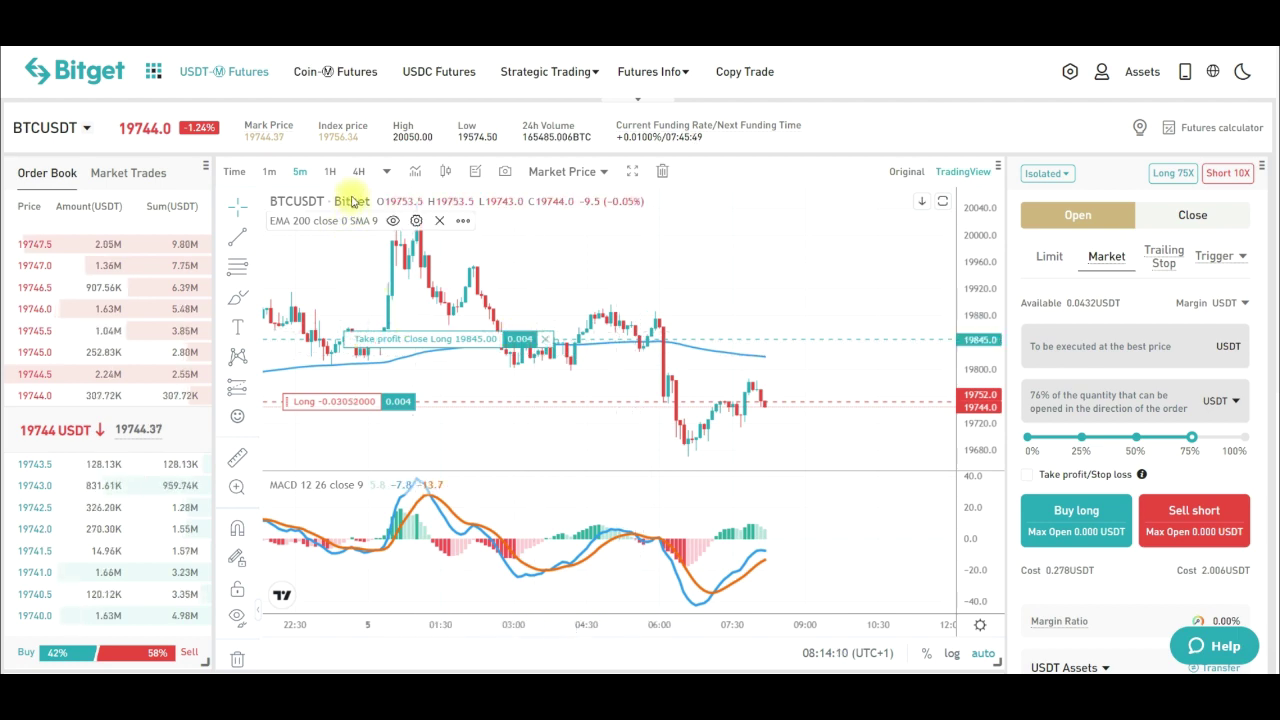
{"action": "left_click", "coordinate": [330, 172]}
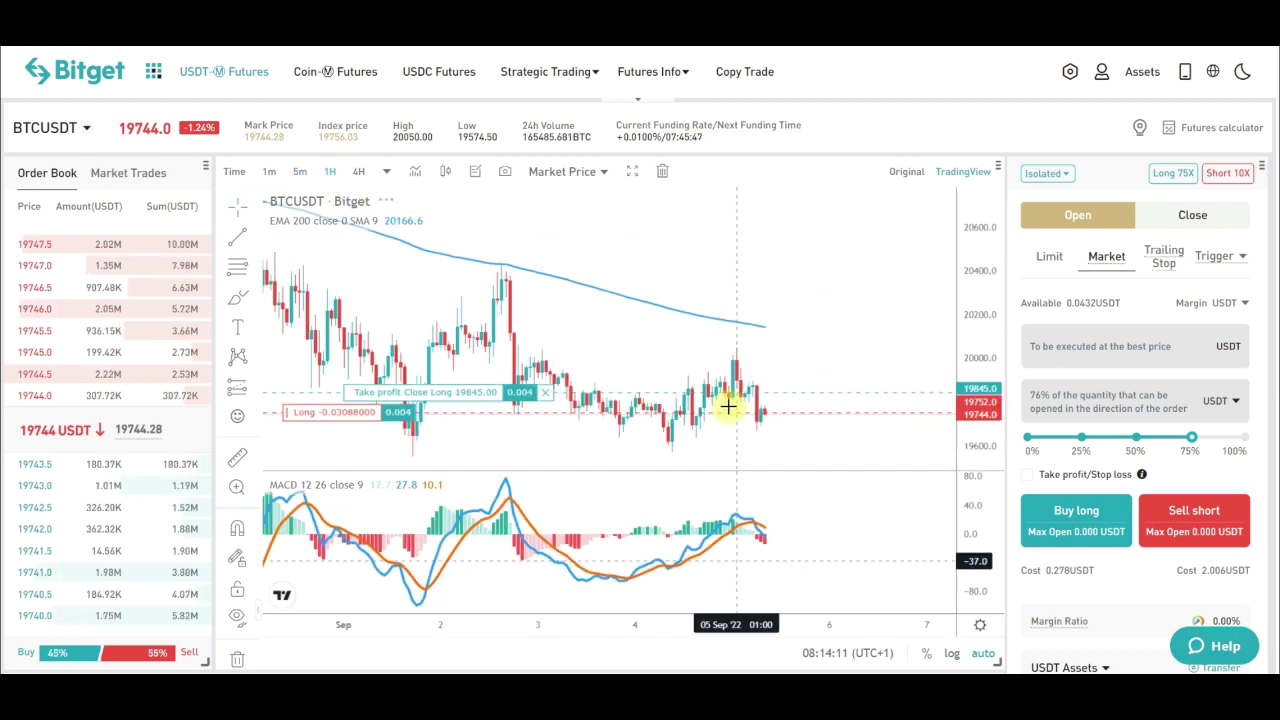